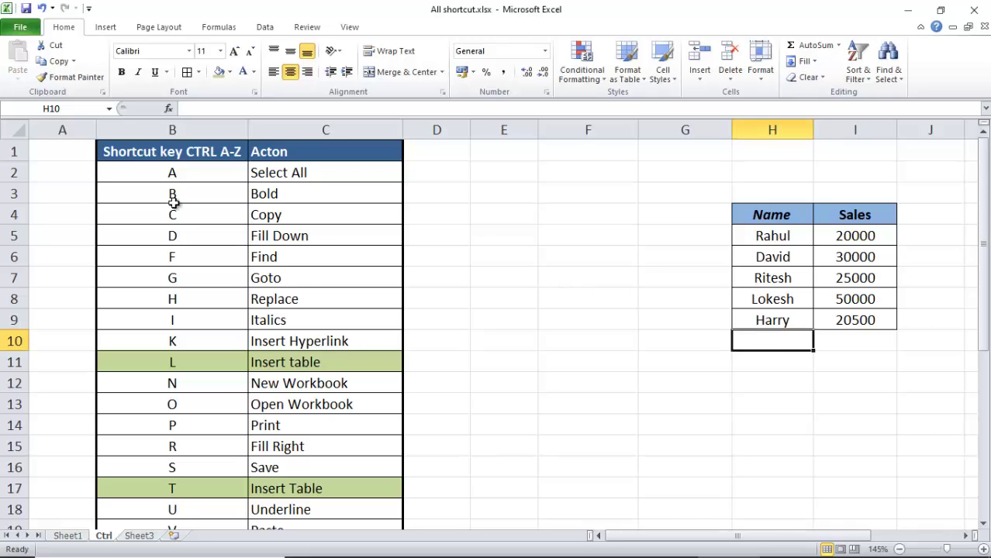
Select the entire worksheet starting from empty cell F9, and clear the selection.
left_click(159, 176)
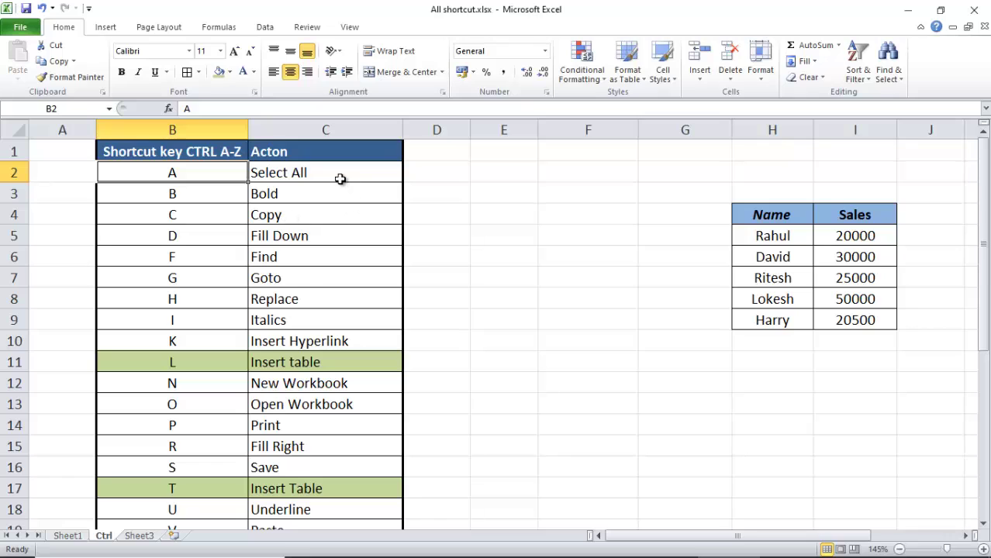
left_click(536, 300)
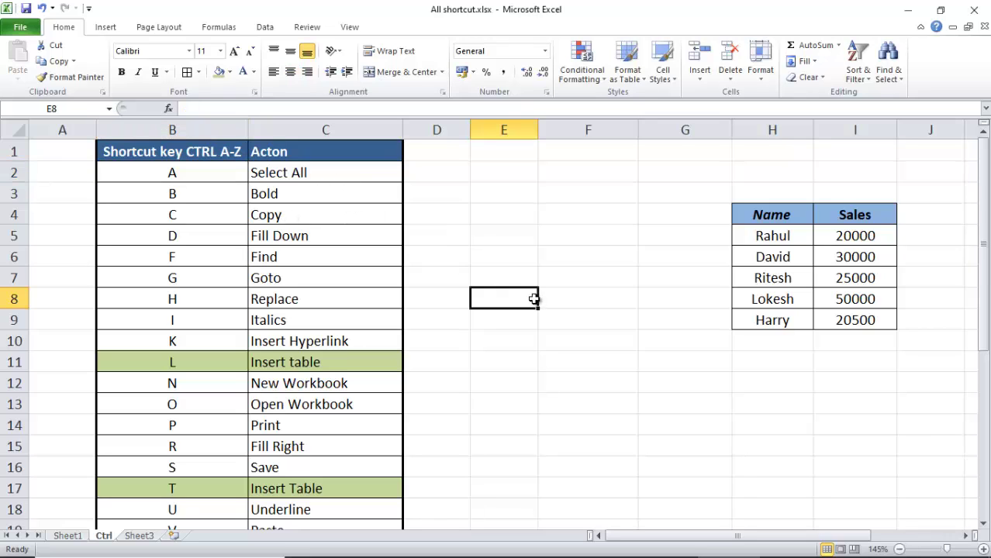
left_click(606, 322)
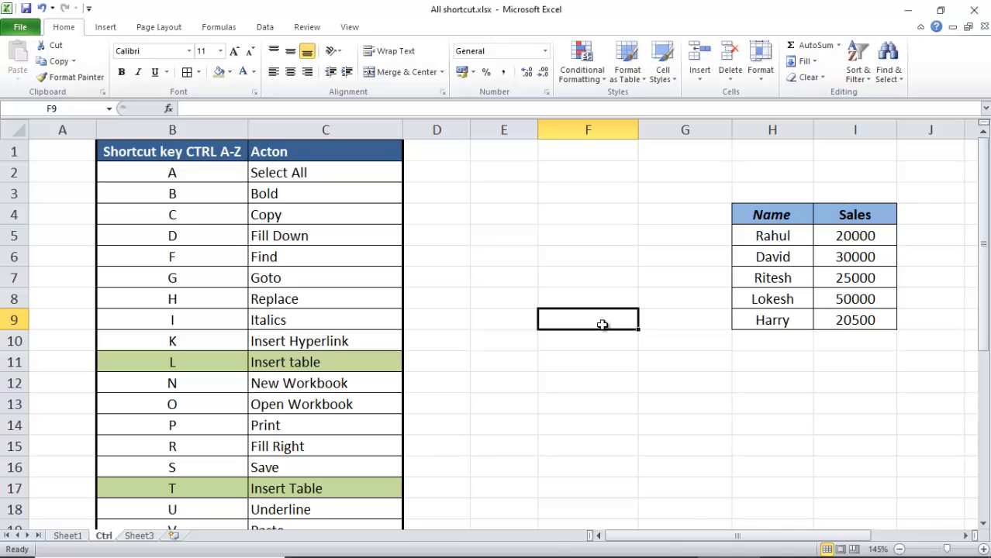
key("ctrl+a")
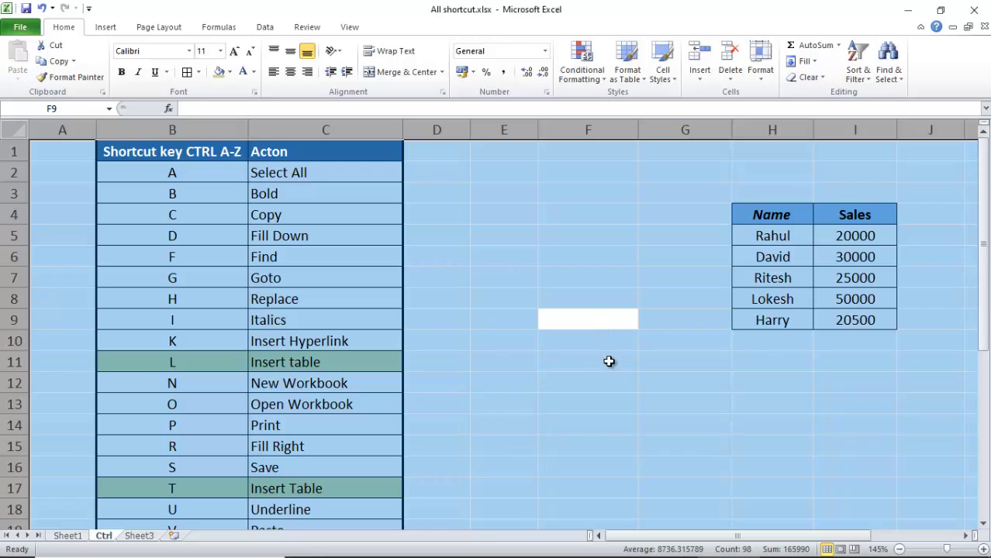
left_click(610, 362)
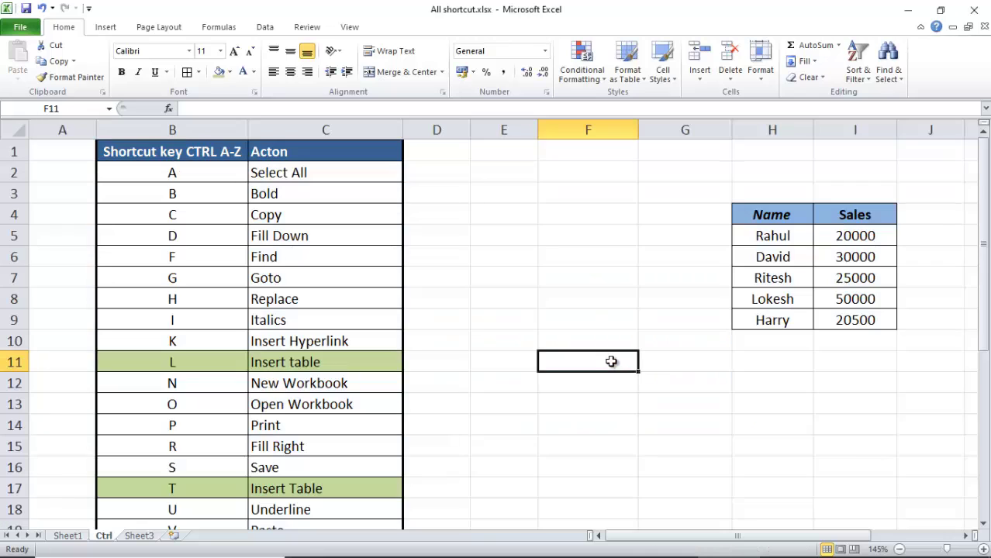
Select the whole Name and Sales table from a cell inside it, and clear the selection.
left_click(766, 301)
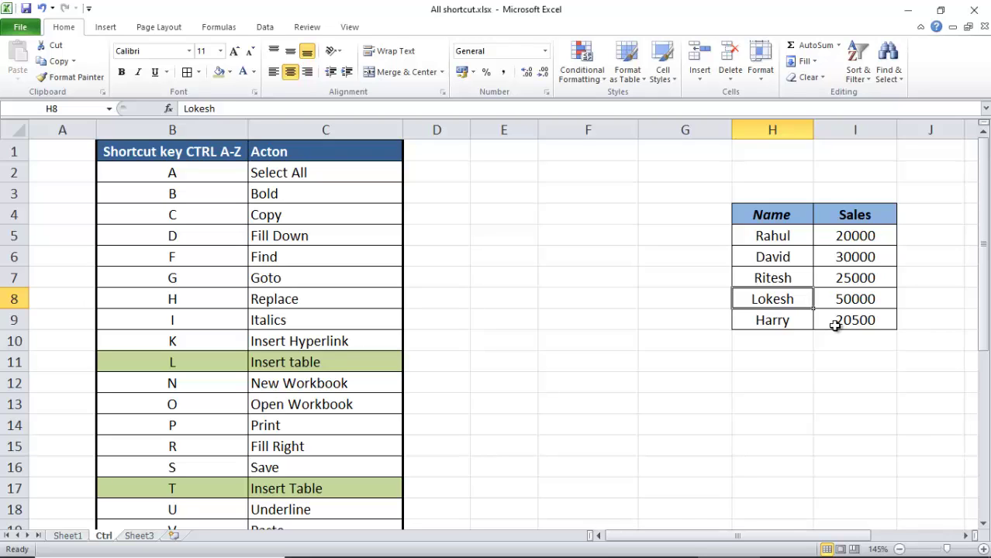
key("ctrl+a")
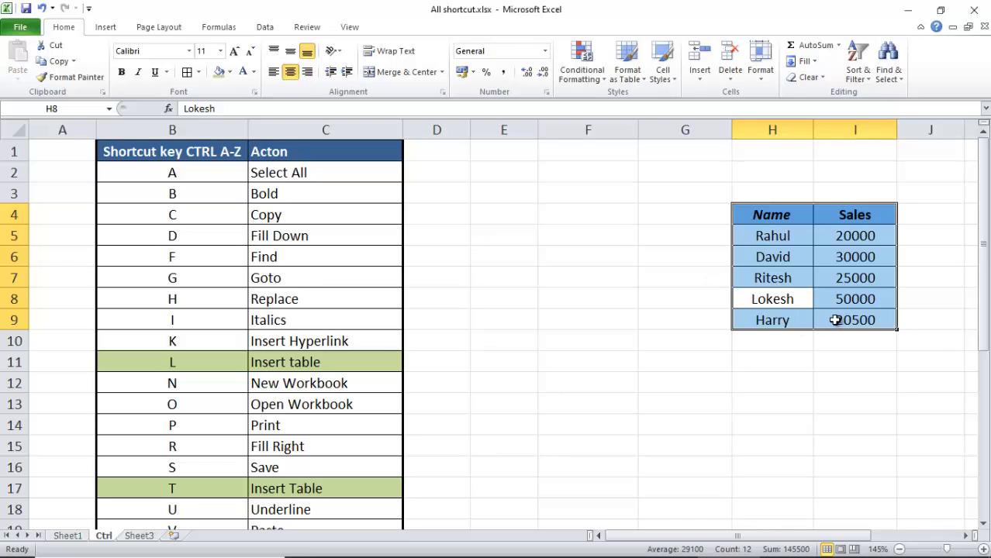
left_click(661, 336)
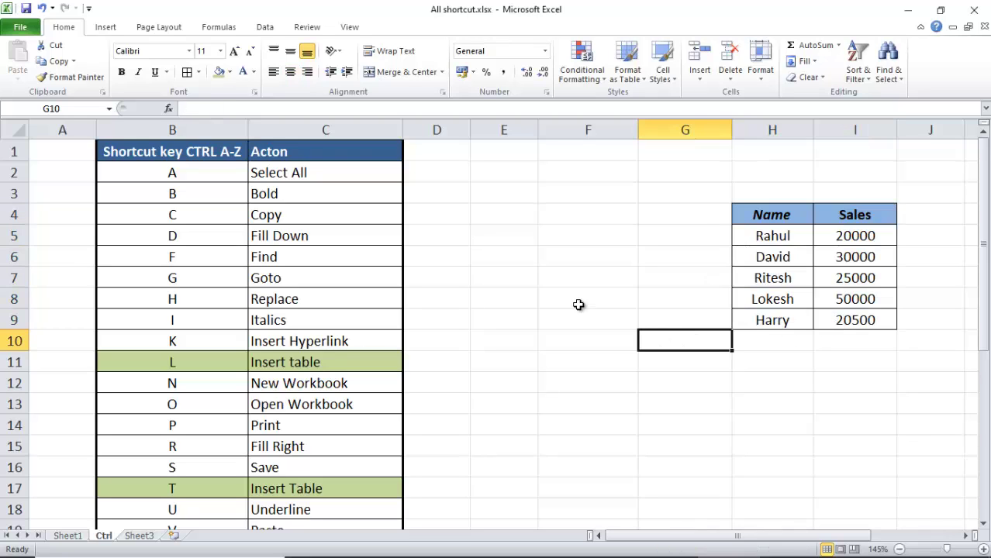
Apply bold to the names in H5:H9 and undo the formatting.
left_click(217, 198)
left_click(262, 199)
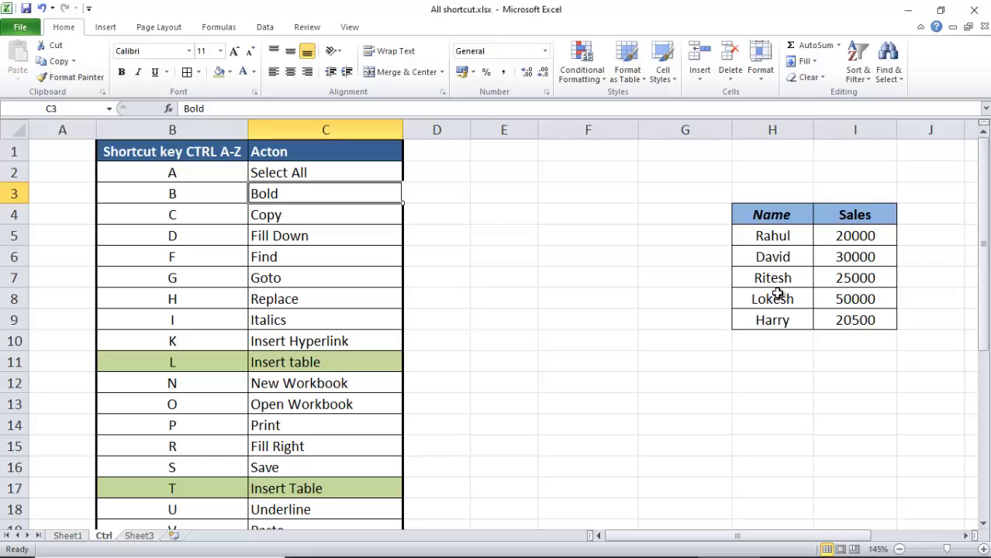
left_click_drag(778, 239, 784, 324)
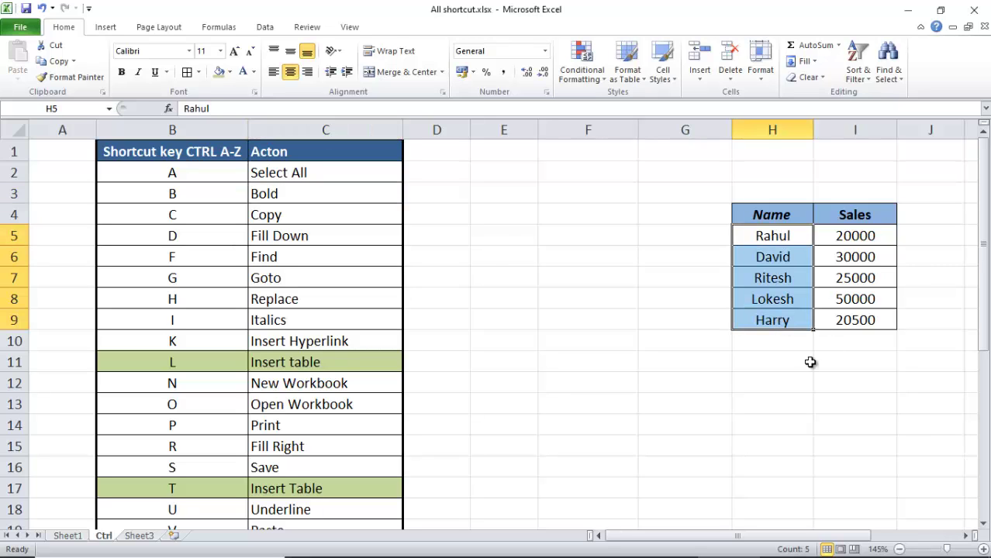
key("ctrl+b")
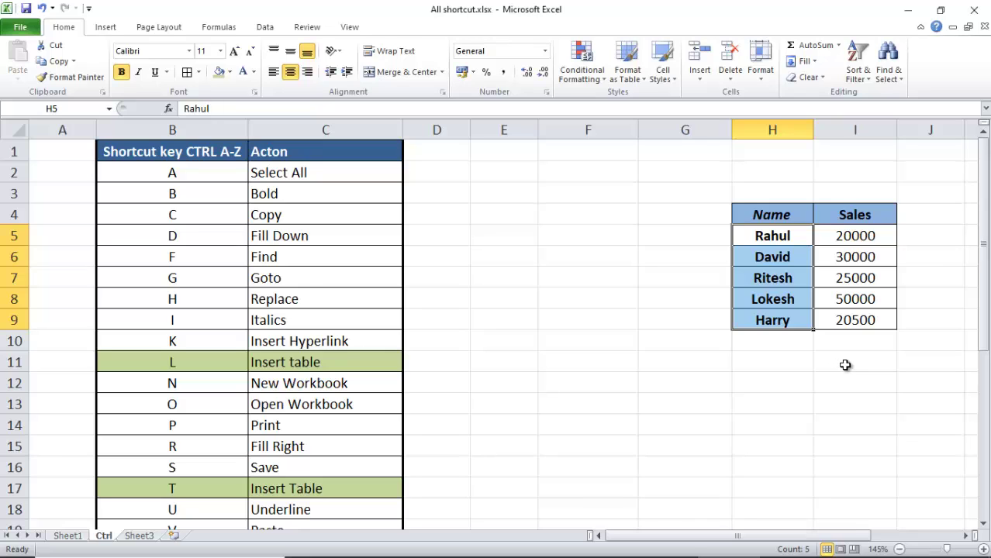
left_click(789, 379)
left_click(727, 306)
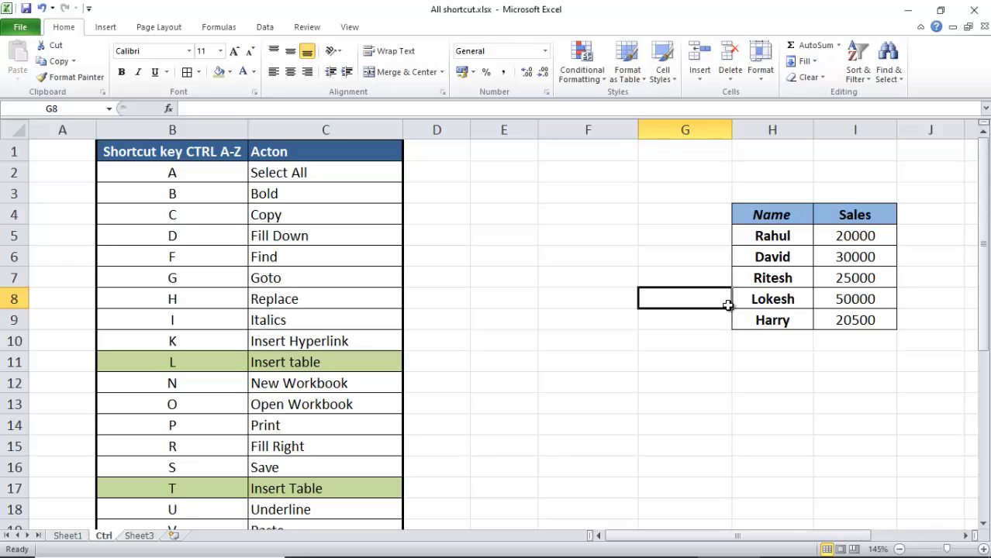
key("ctrl+z")
left_click(625, 305)
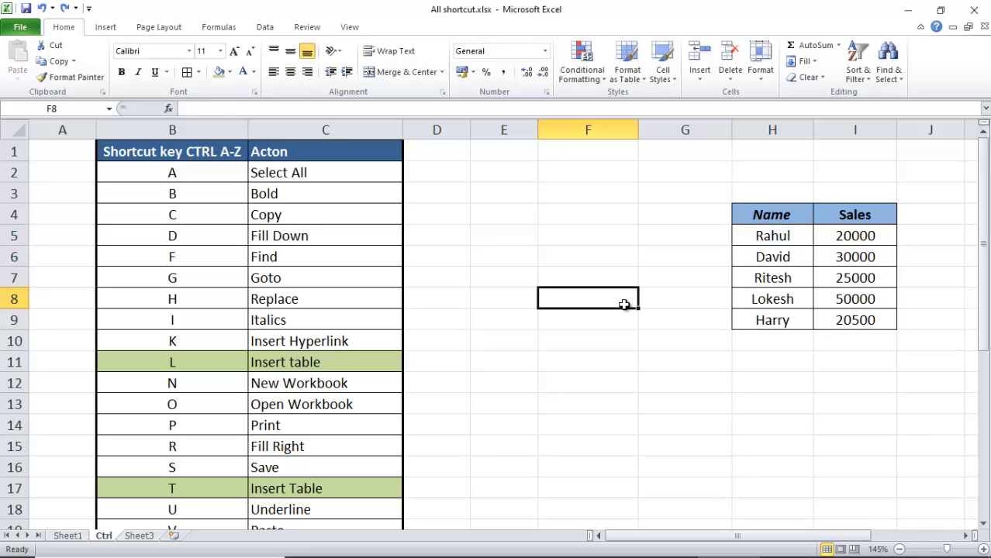
Copy the Name and Sales table in H4:I9 and paste it starting at cell E11.
left_click(227, 222)
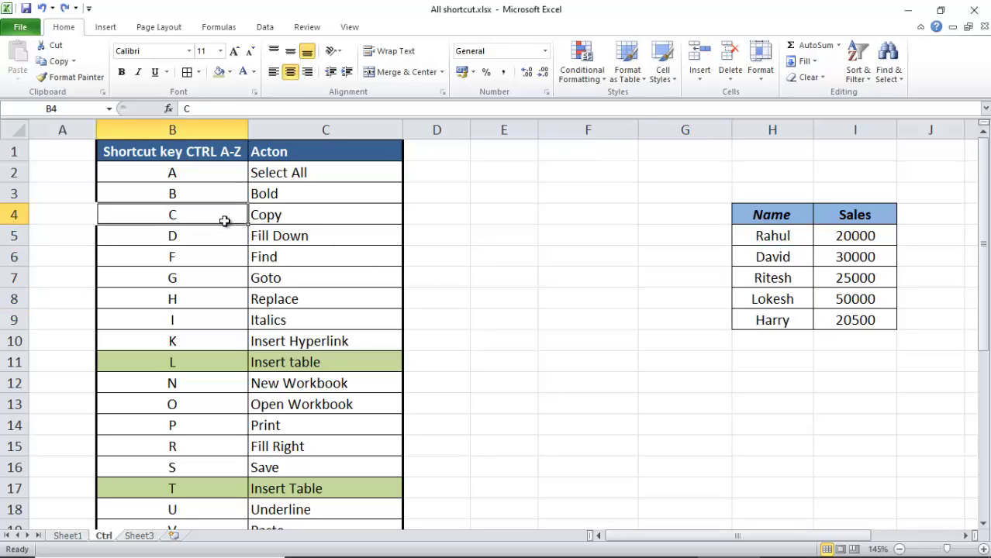
left_click(288, 220)
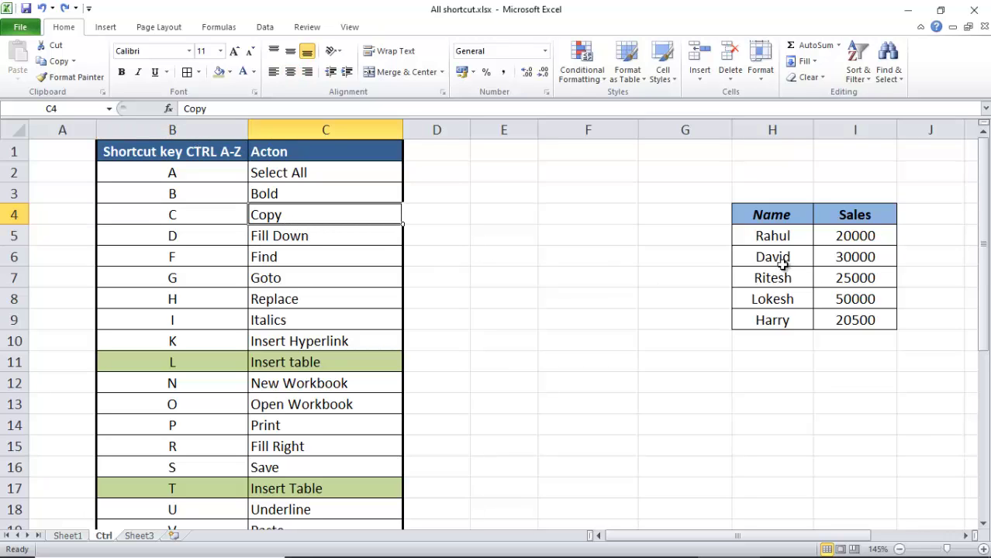
left_click_drag(762, 214, 867, 319)
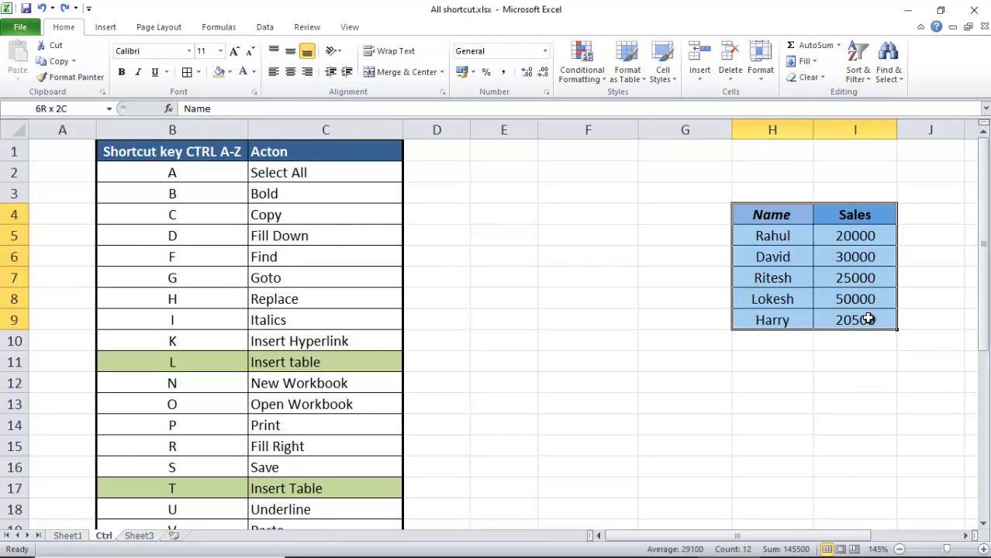
key("ctrl+c")
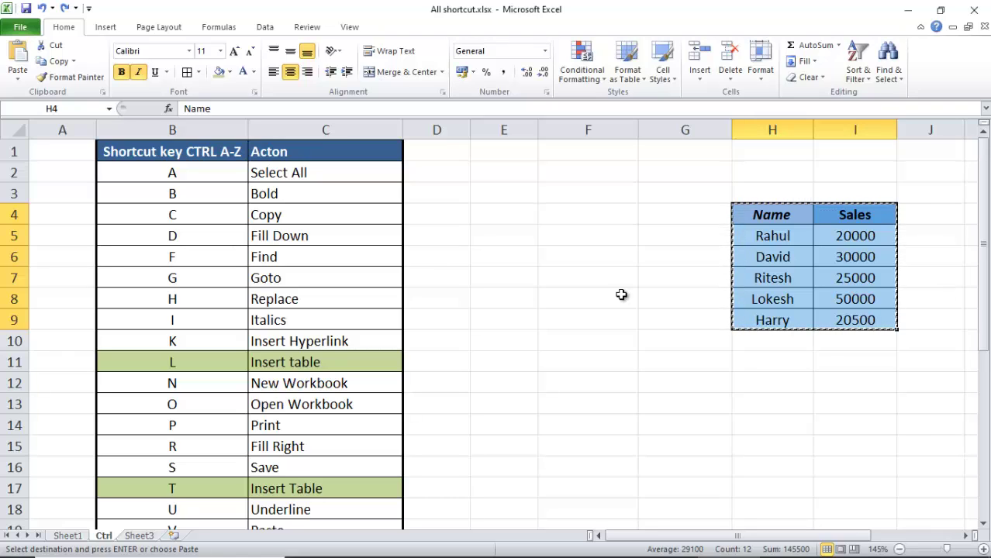
left_click(511, 359)
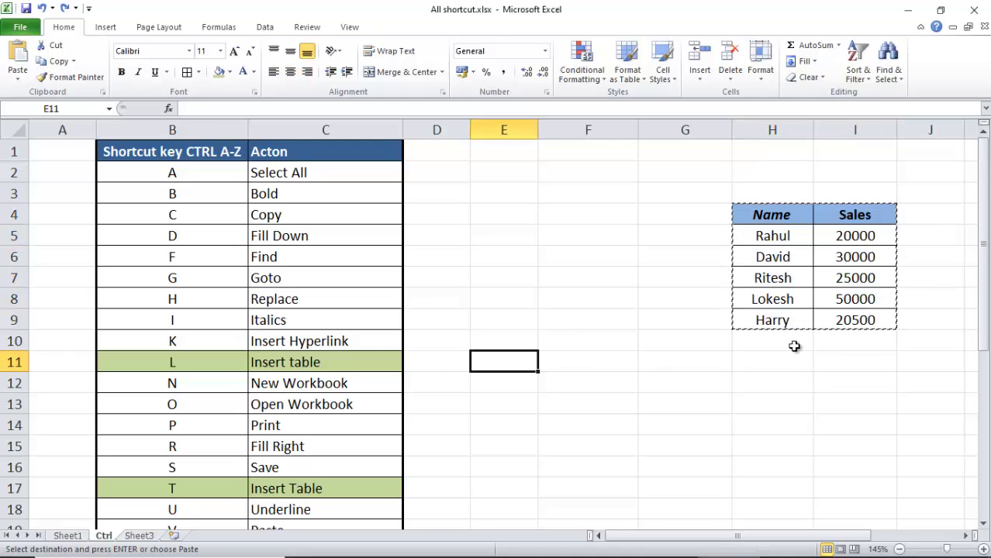
key("ctrl+v")
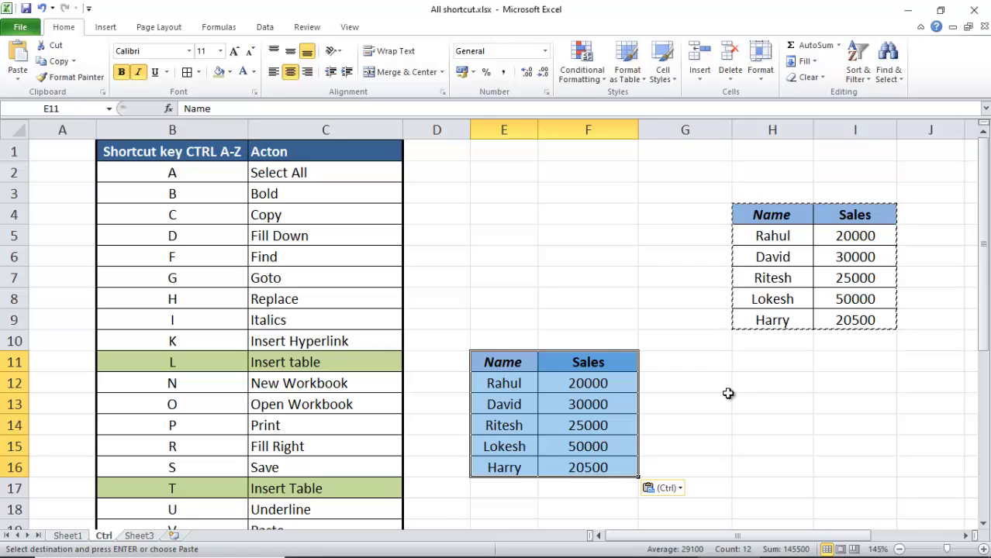
key("Escape")
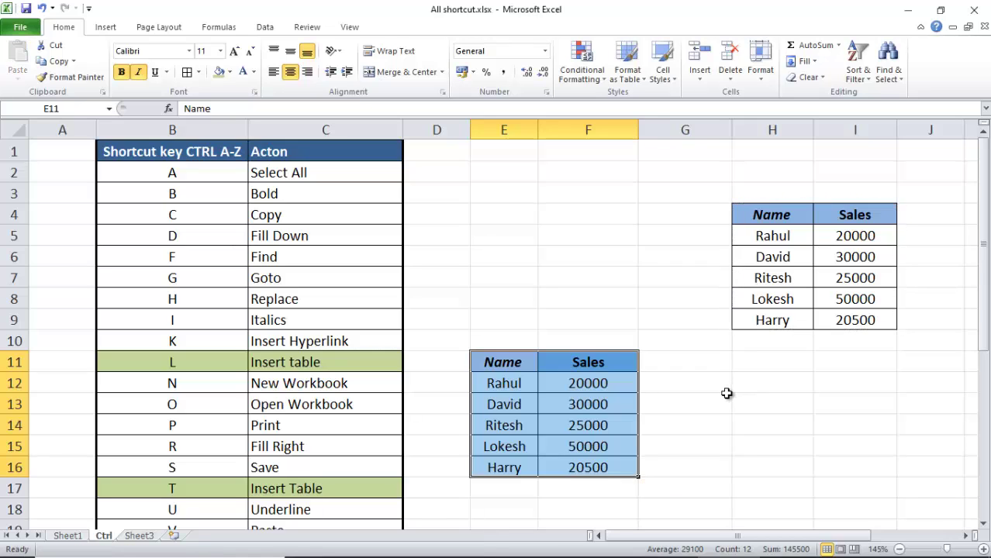
Undo the pasted table and cancel the copy mode.
key("ctrl+z")
left_click(719, 389)
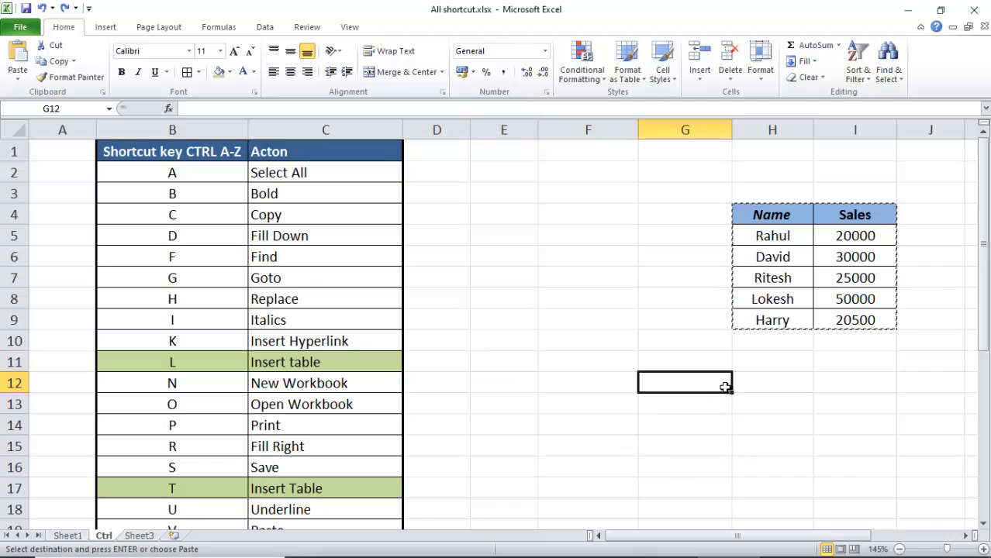
key("Escape")
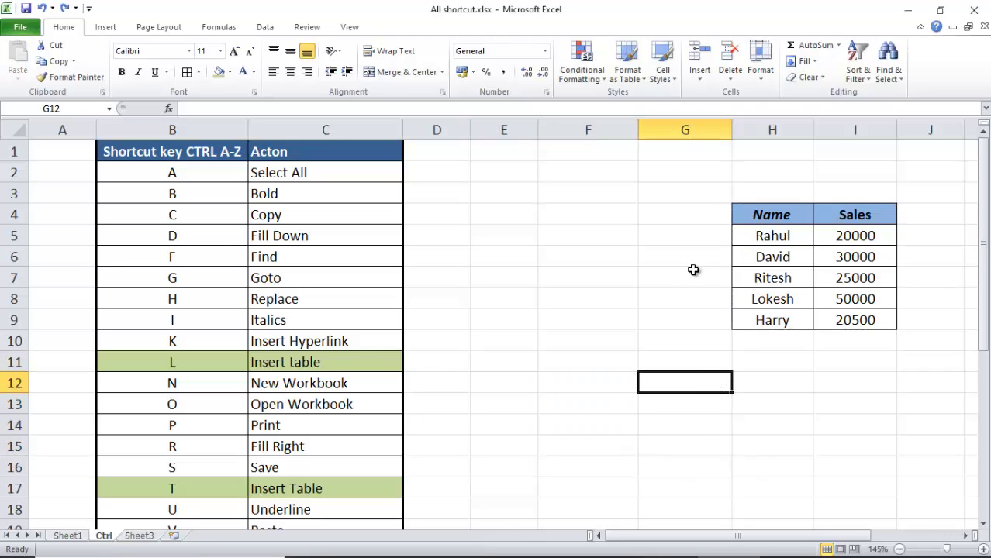
Enter Monday in cell G14 as sample data for the Fill Down shortcut.
left_click(225, 235)
left_click(292, 237)
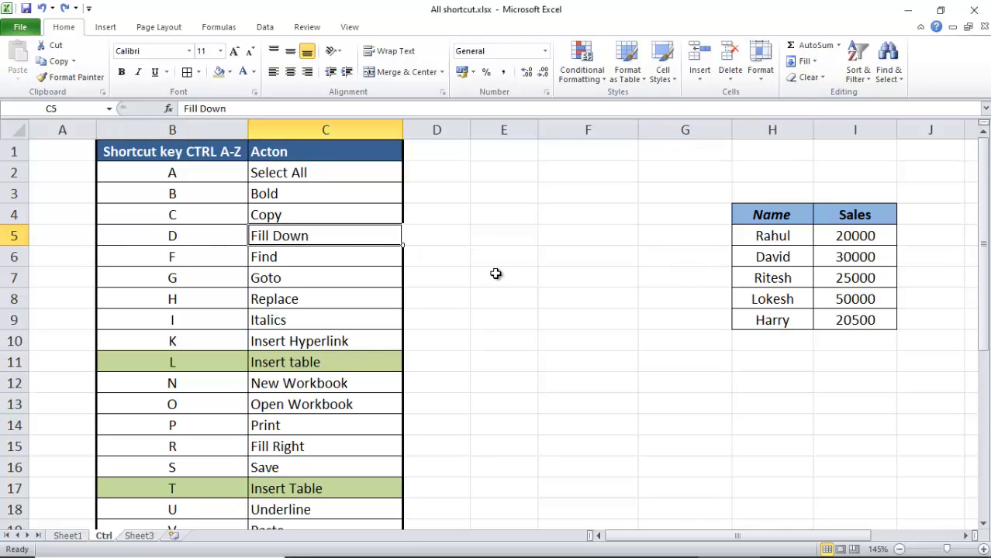
left_click(497, 274)
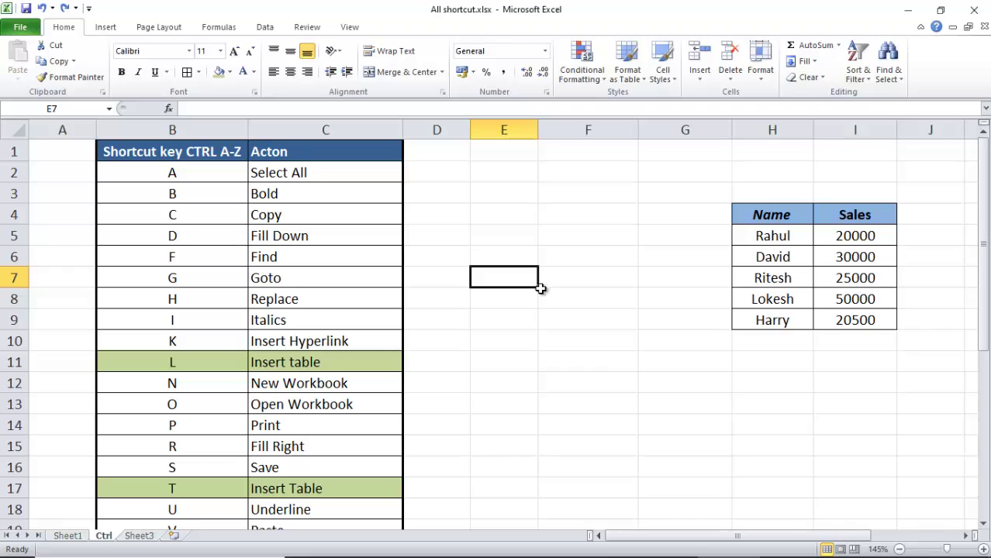
left_click(615, 380)
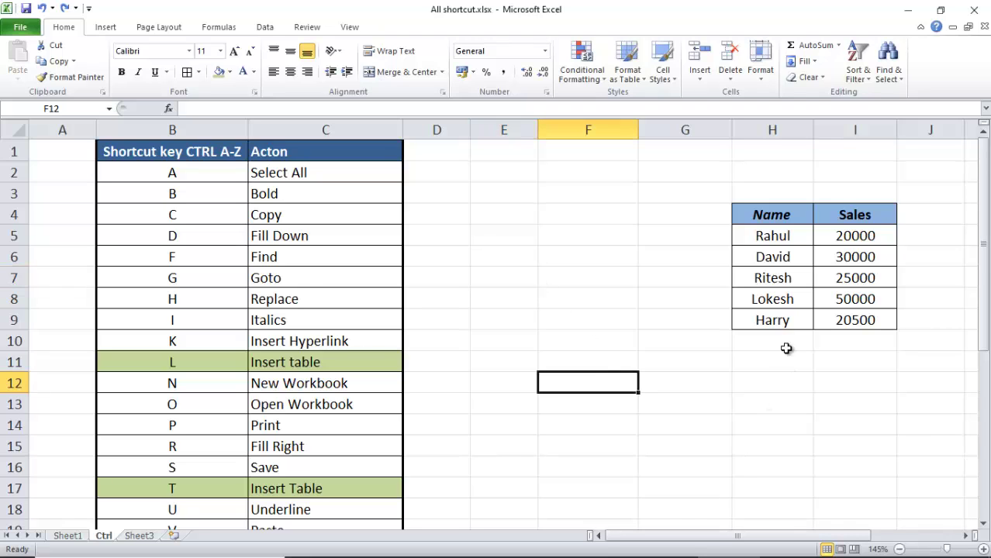
left_click(698, 423)
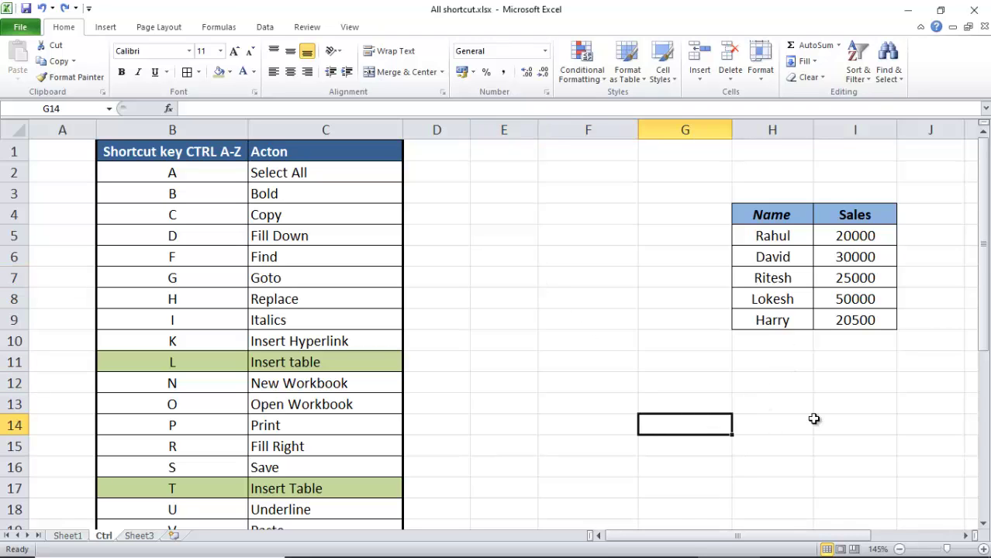
type("Su")
key("BackSpace")
key("BackSpace")
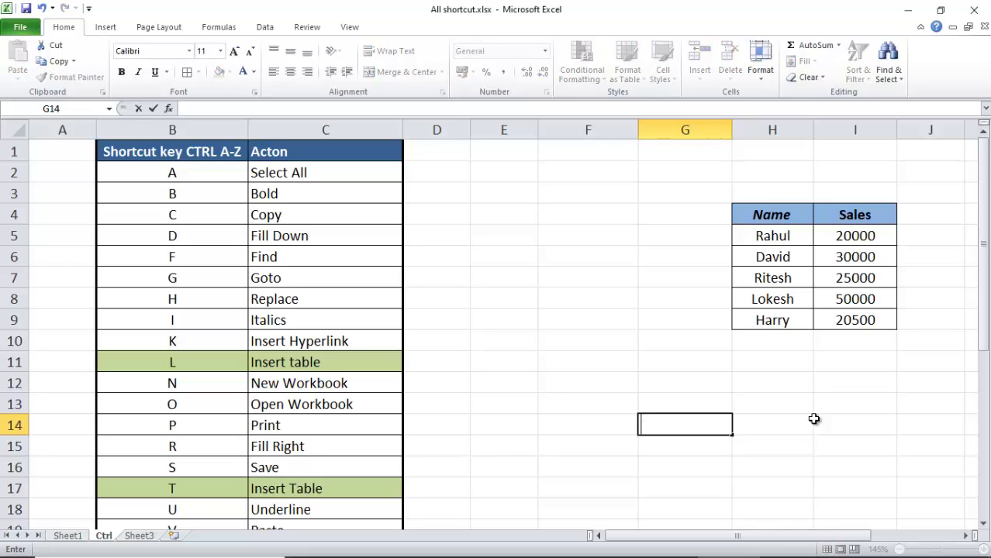
type("Monday")
key("Return")
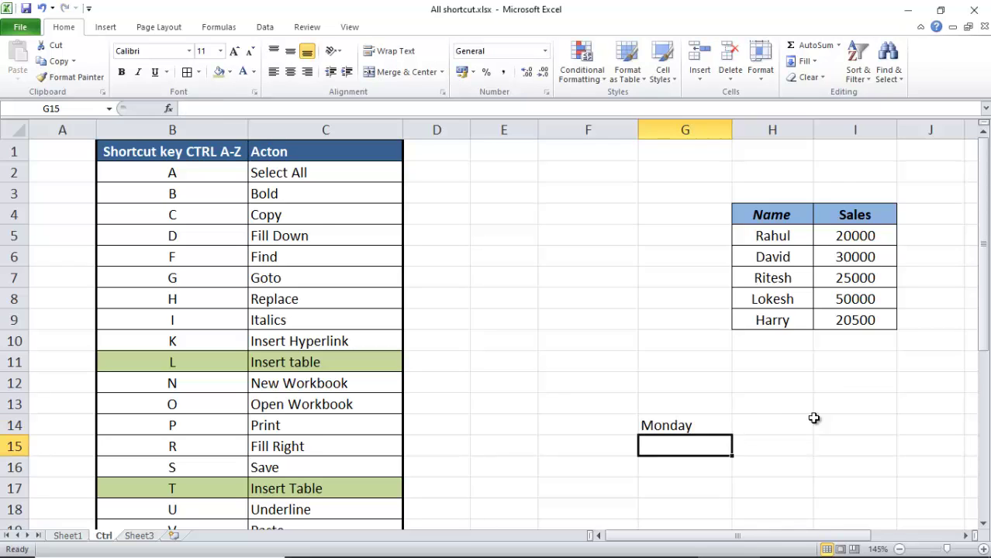
AutoFill the weekday series from Monday in G14 down to G20.
scroll(775, 415, "down", 1)
left_click(718, 365)
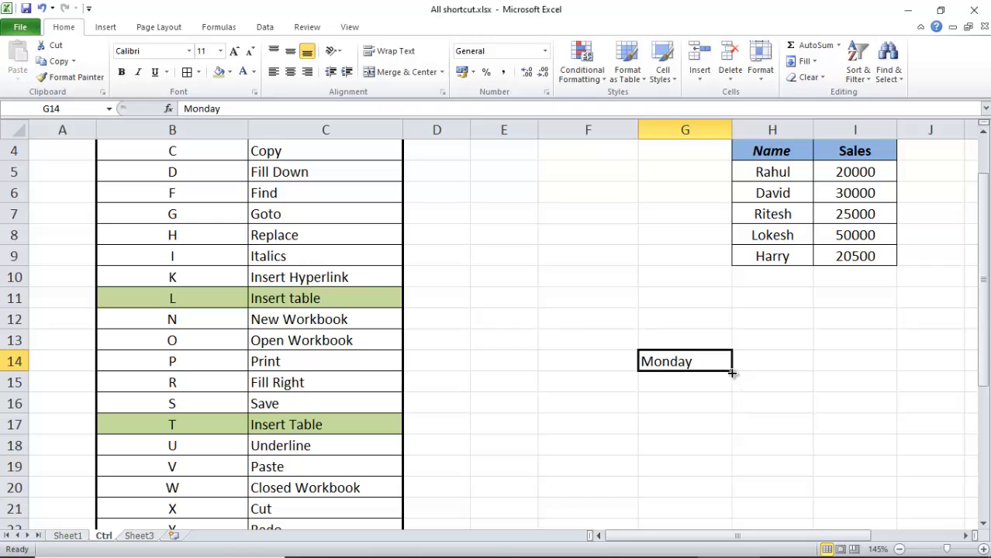
left_click_drag(731, 371, 732, 490)
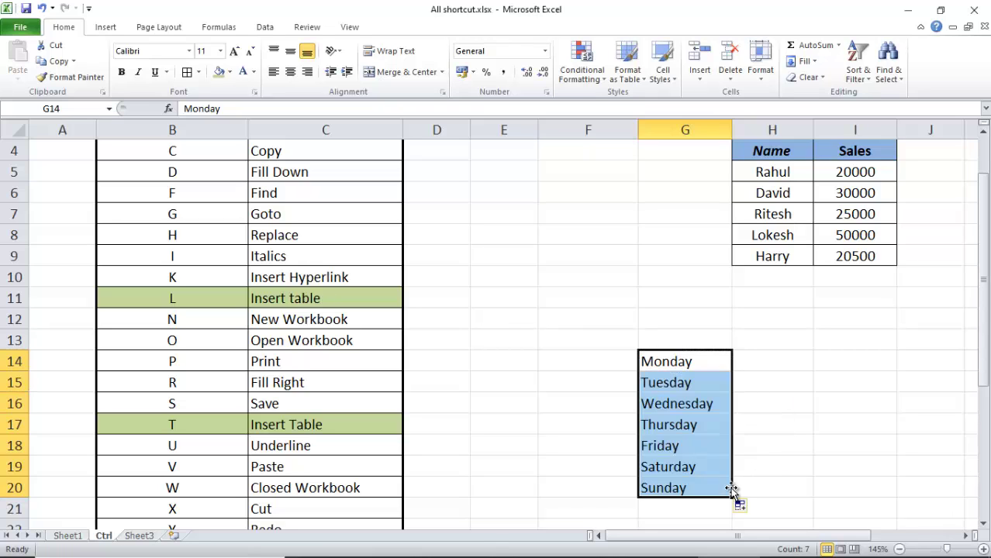
Clear the weekdays Tuesday through Sunday from G15:G20.
left_click(692, 361)
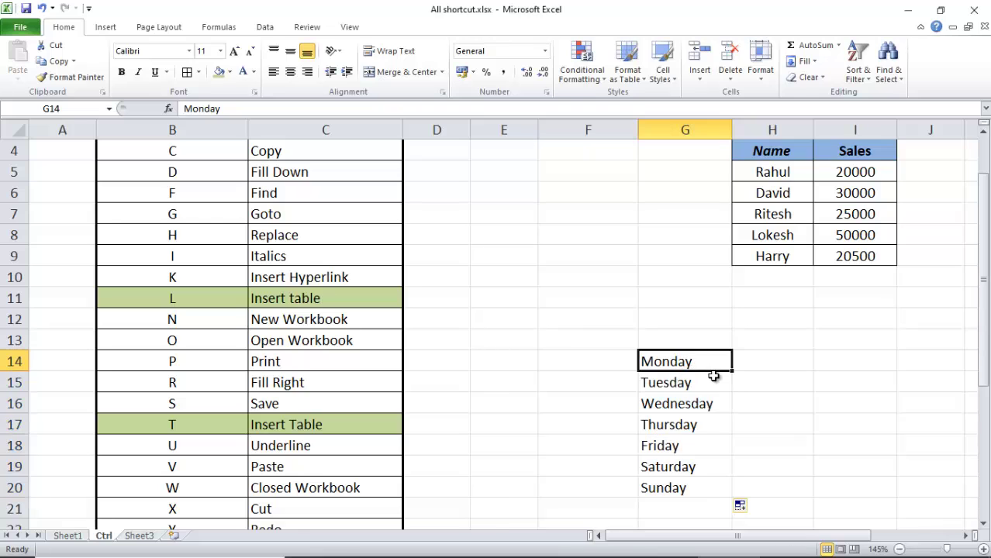
left_click_drag(683, 382, 693, 495)
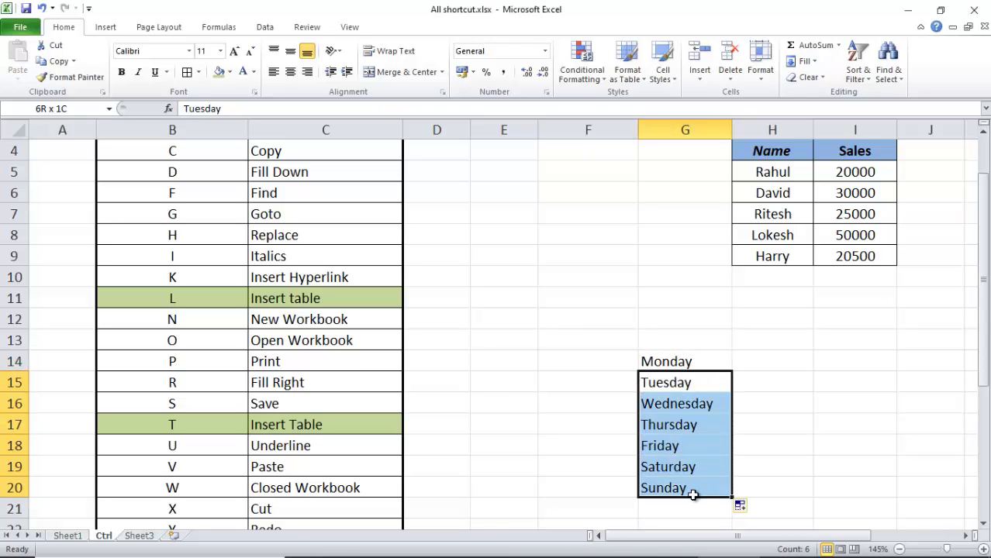
key("Delete")
Fill Monday from G14 down through G21 with Fill Down.
left_click(688, 363)
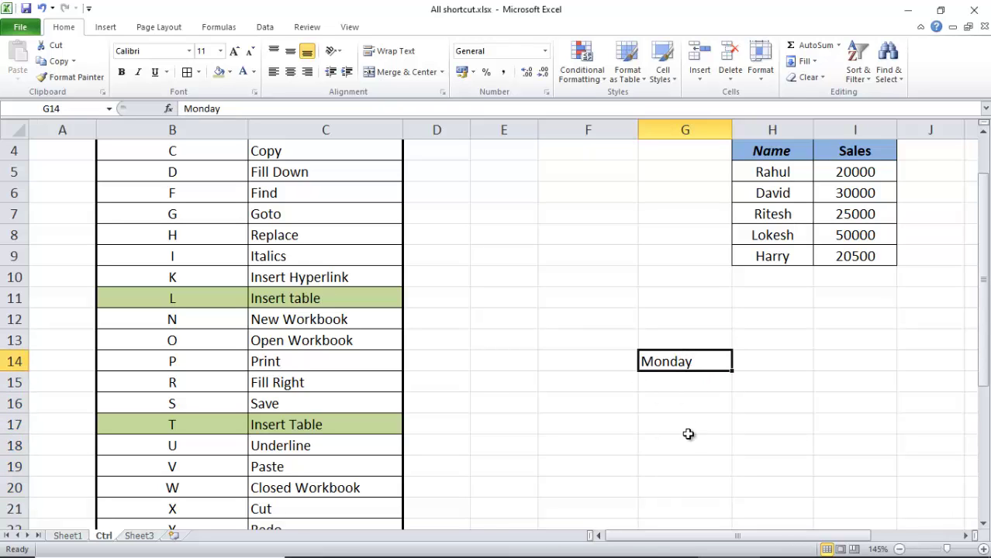
left_click(688, 501, "shift")
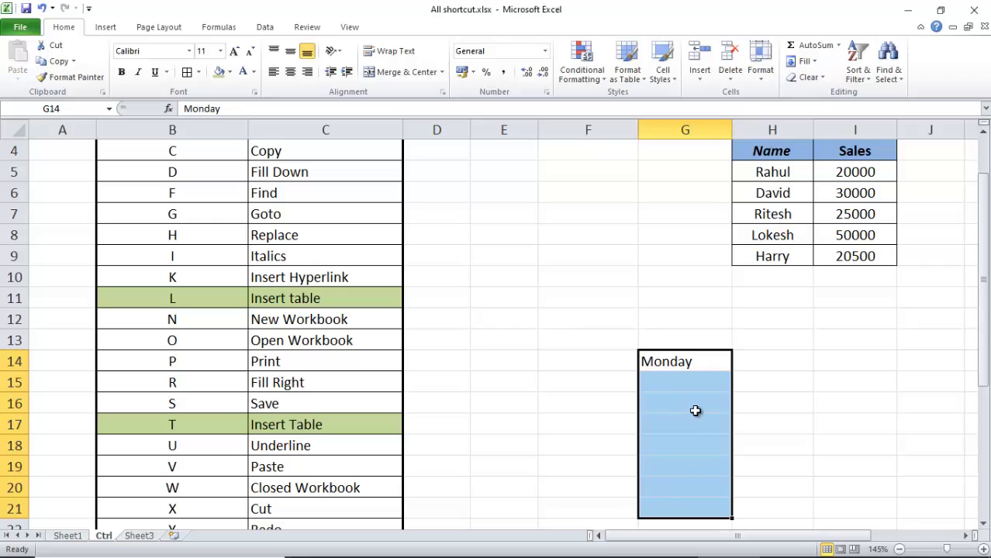
key("ctrl+d")
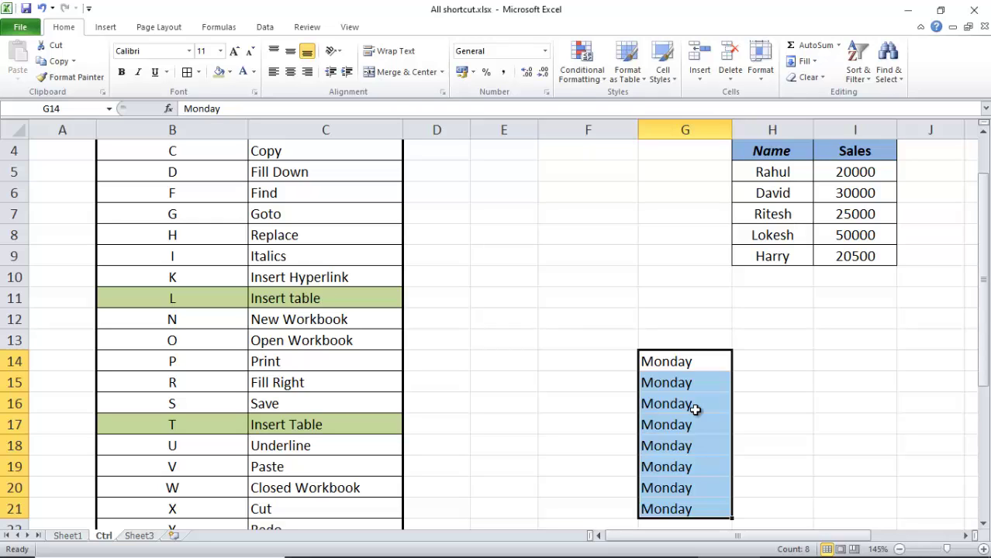
Clear the Monday entries from G14:G21.
left_click(696, 405)
left_click(703, 380)
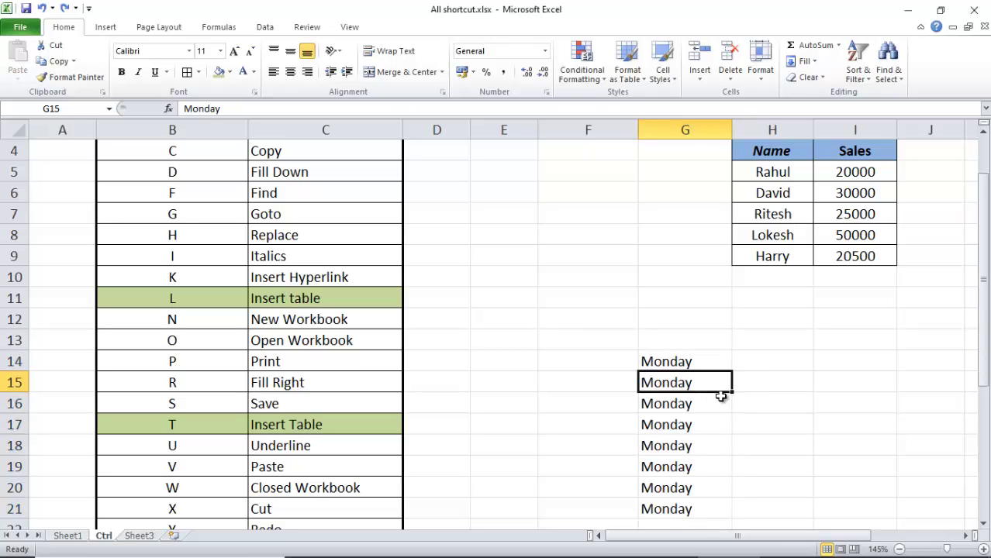
left_click_drag(694, 362, 690, 508)
key("Delete")
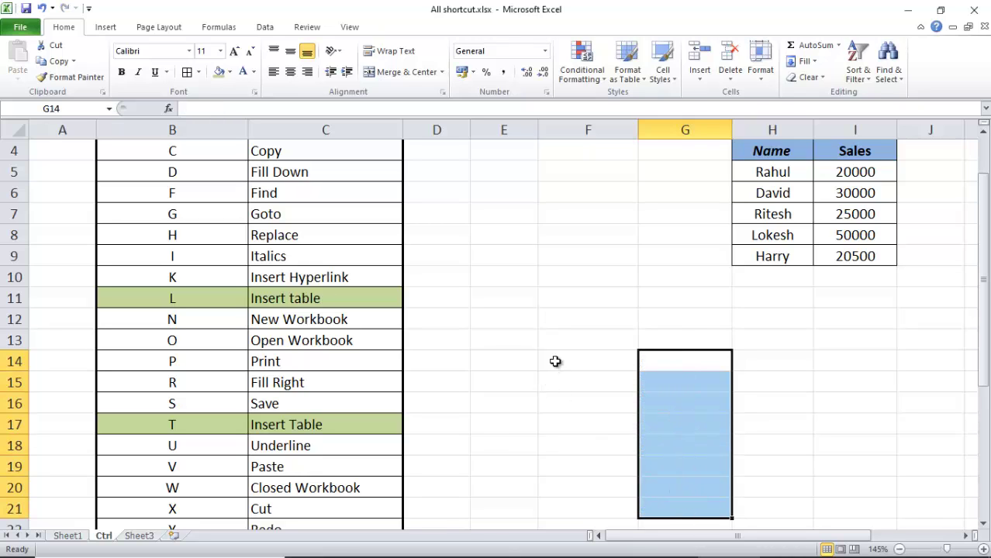
left_click(551, 355)
left_click(216, 190)
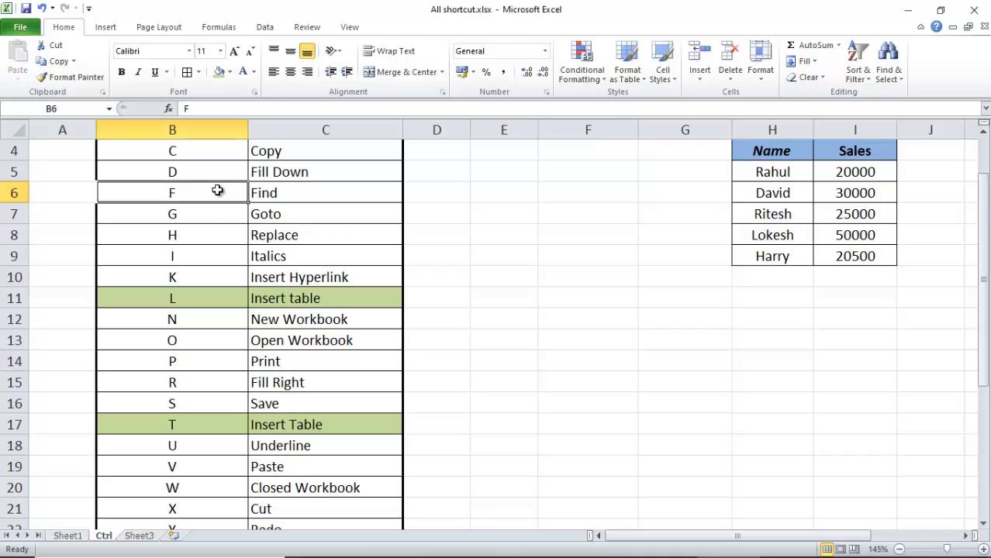
left_click(286, 197)
left_click(294, 236)
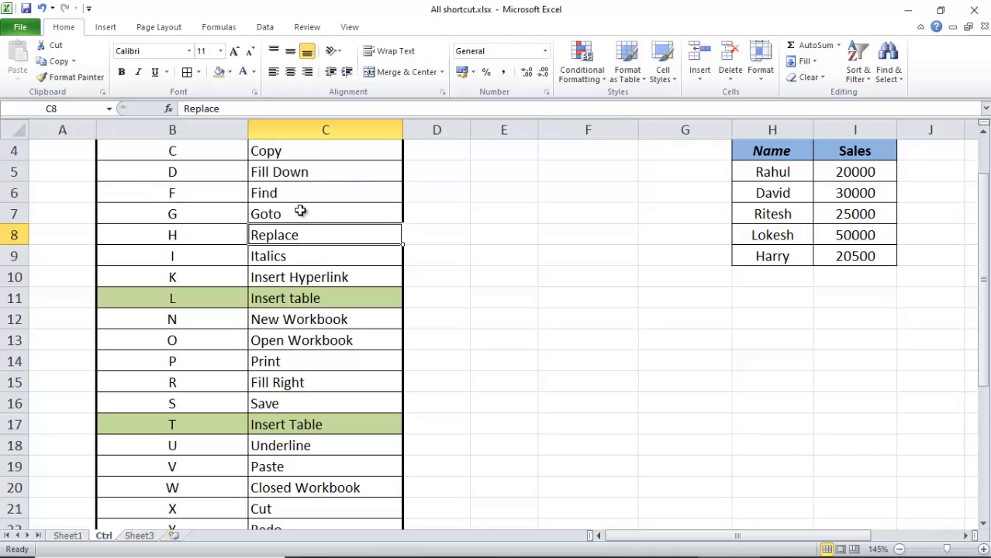
left_click(299, 201)
left_click(307, 238)
left_click(311, 198)
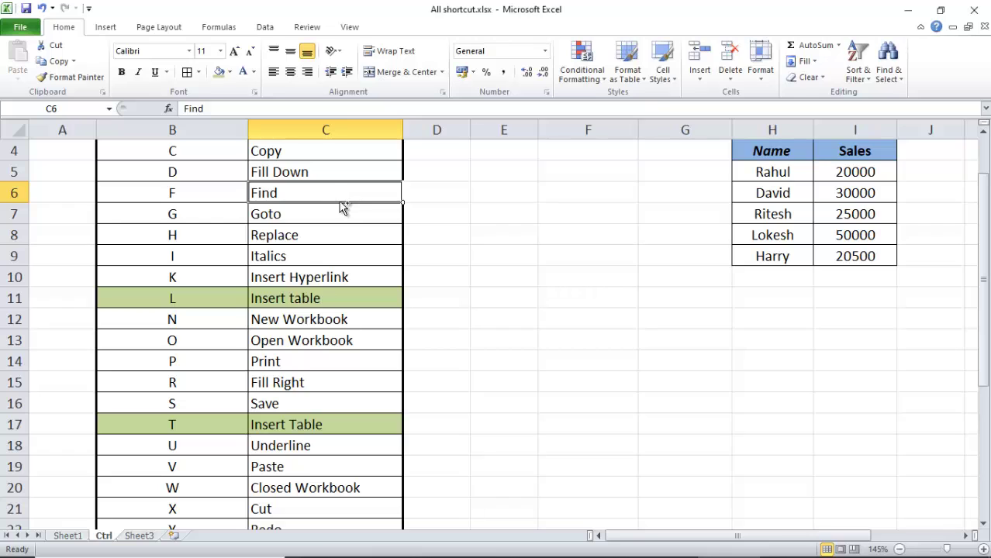
Search the sheet with Find for the third person's name in the sample sales table.
key("ctrl+f")
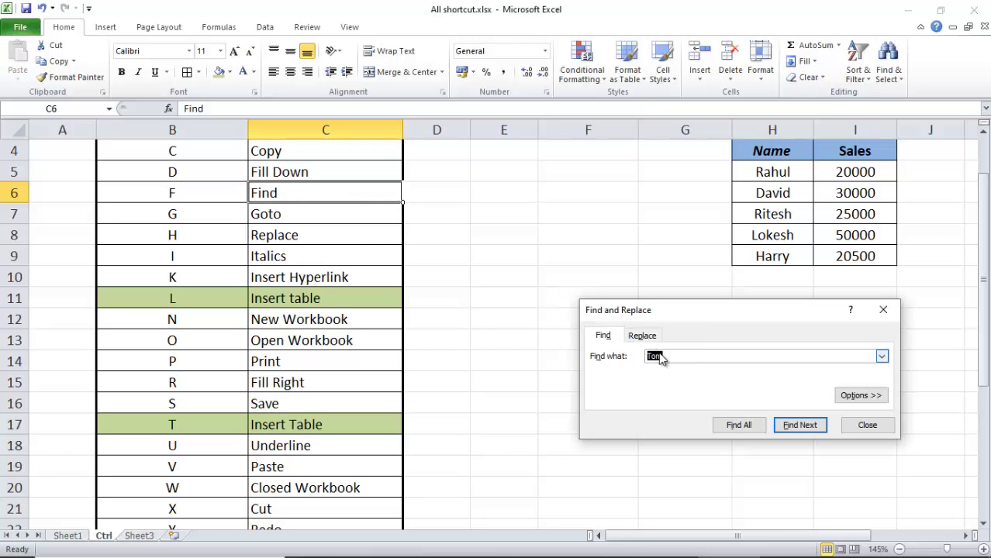
left_click_drag(681, 315, 680, 345)
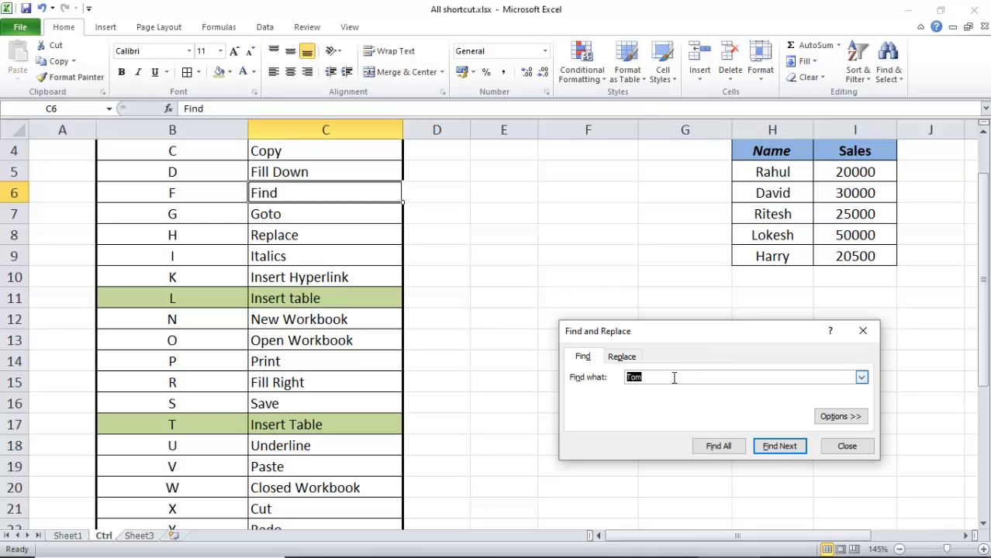
left_click_drag(674, 378, 556, 372)
type("Ritesh")
left_click(779, 447)
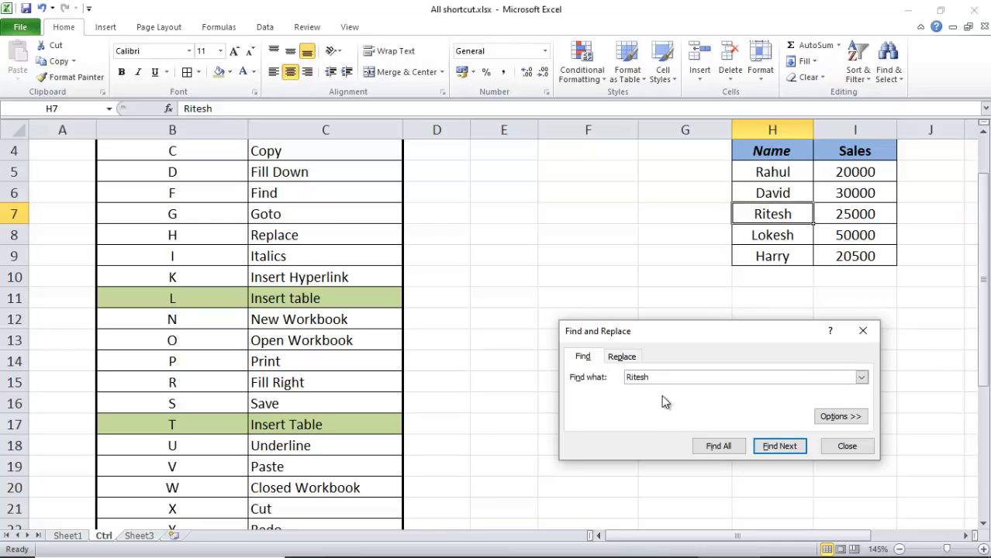
left_click(865, 332)
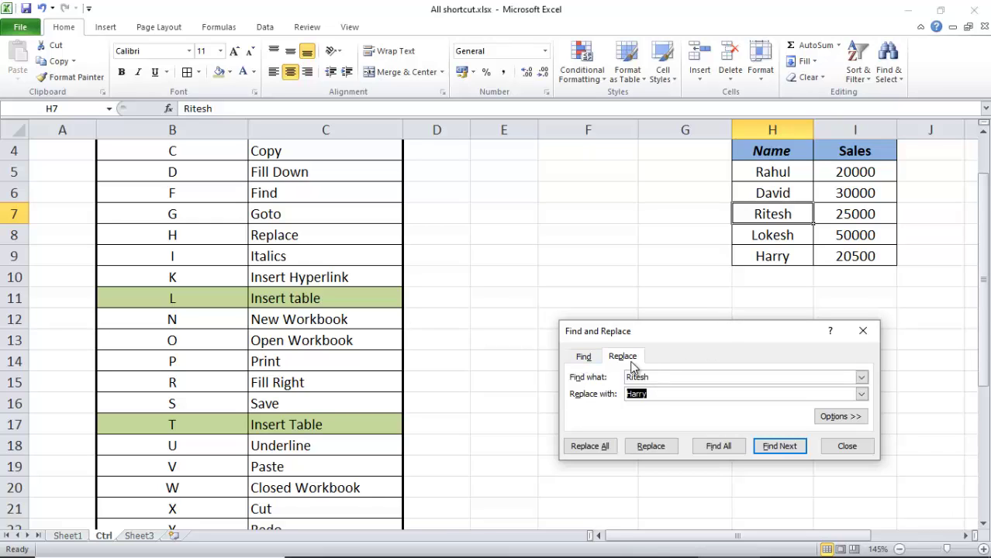
Replace the third person's name in the sales table, in H7, with a different first name using Find and Replace.
left_click(629, 362)
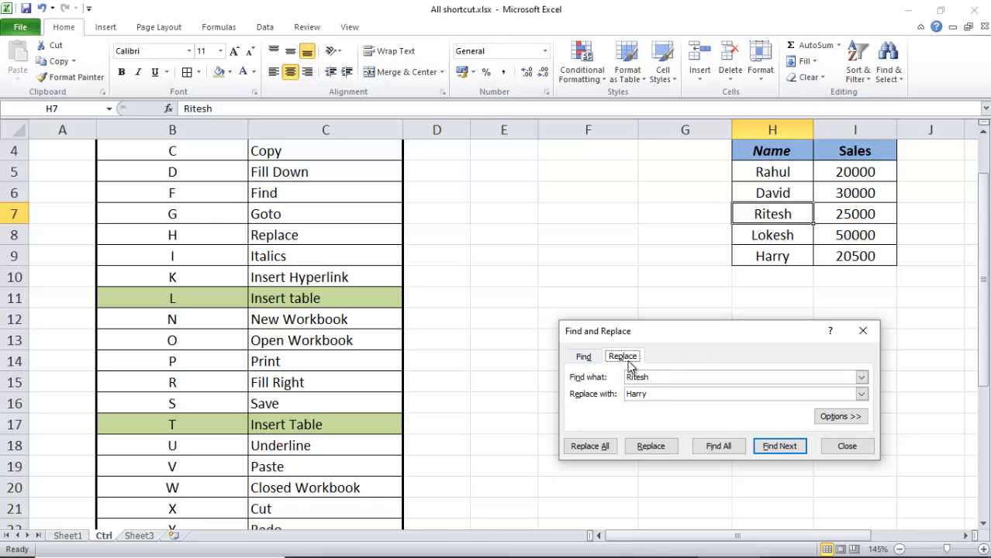
left_click_drag(669, 377, 549, 376)
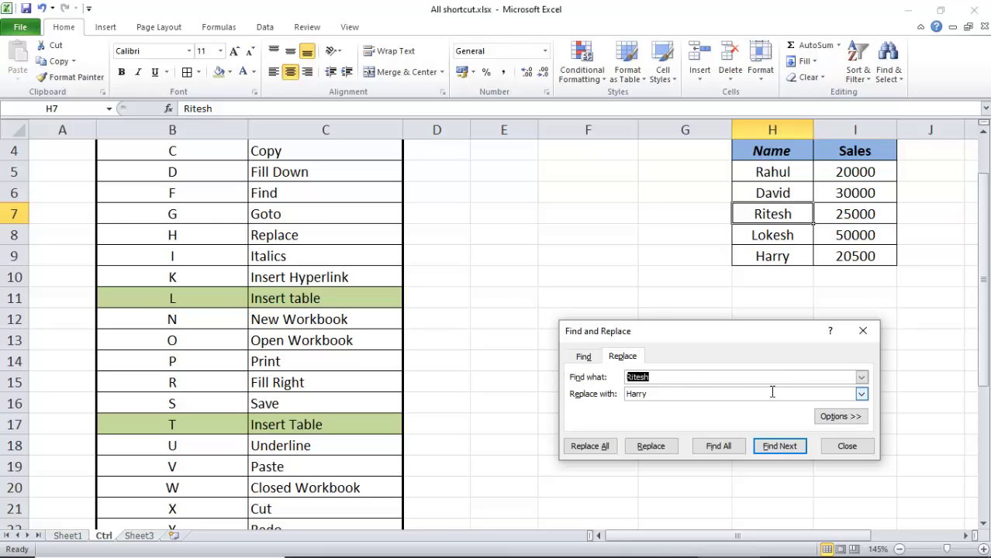
key("Tab")
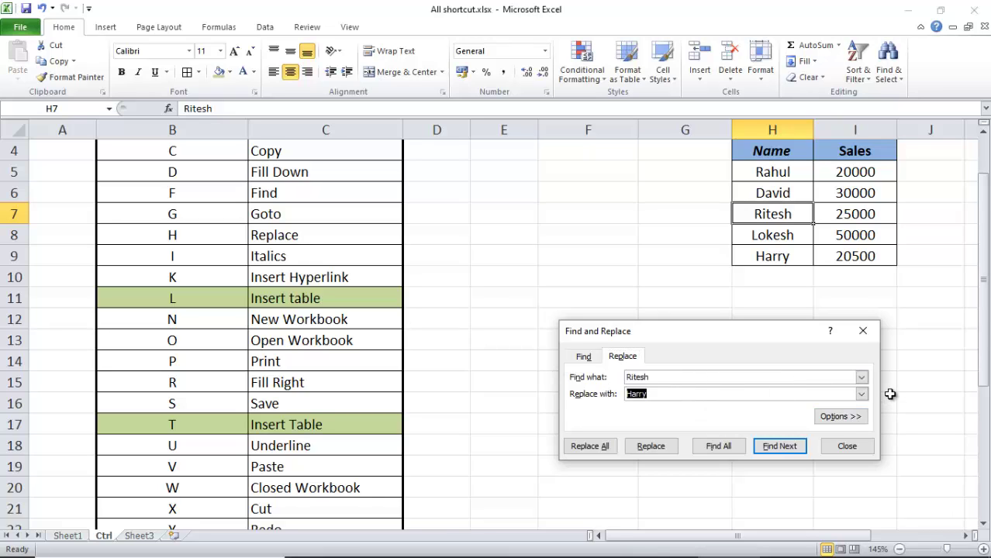
type("Tom")
left_click(721, 454)
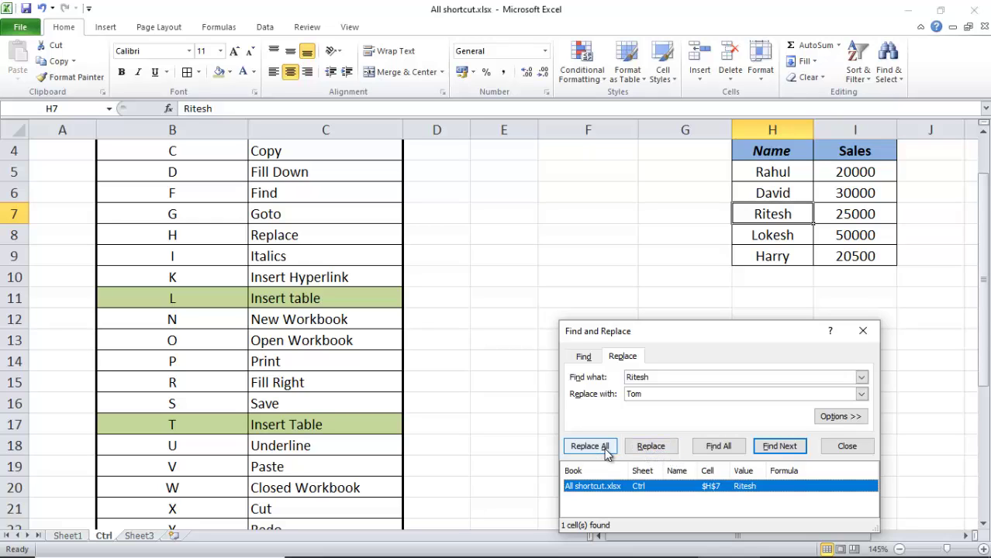
left_click(651, 446)
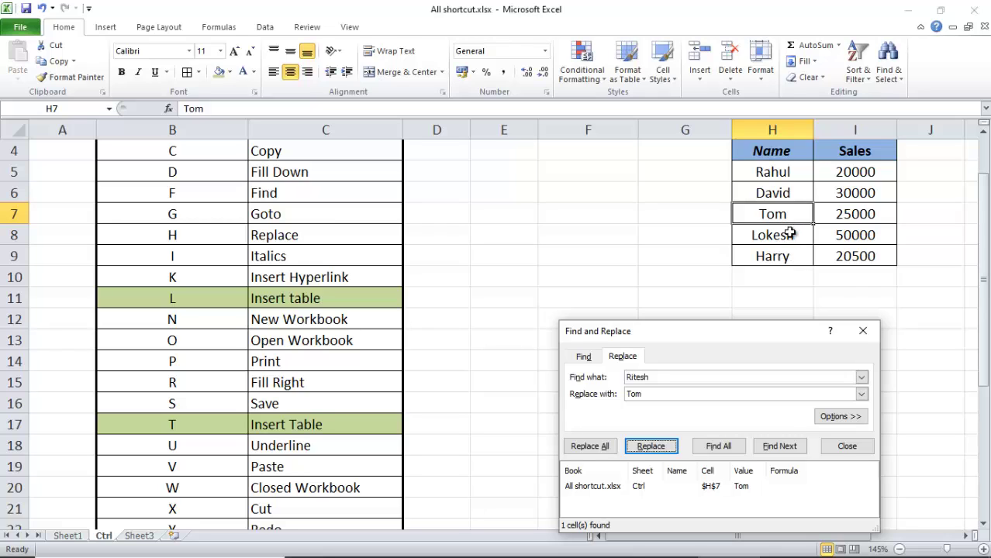
left_click(862, 332)
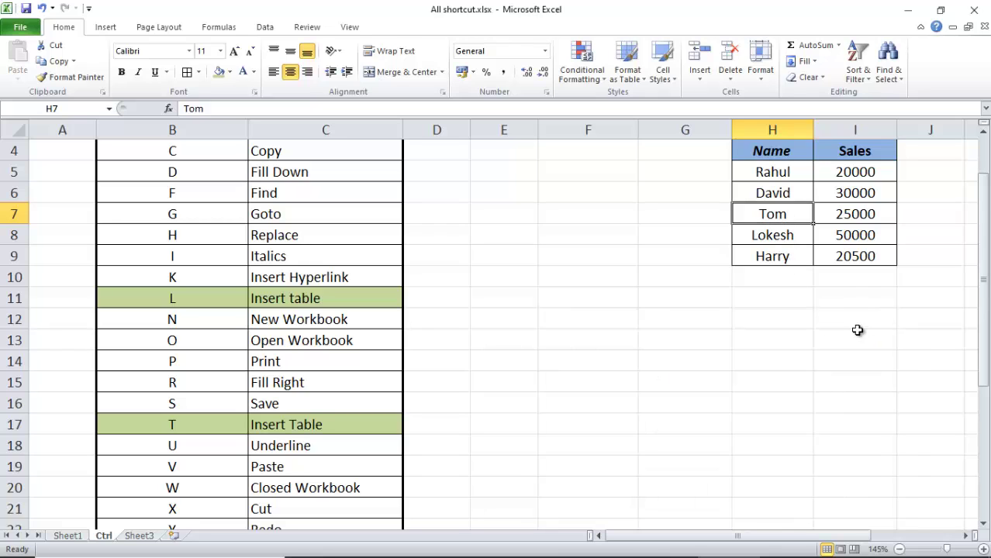
left_click(714, 278)
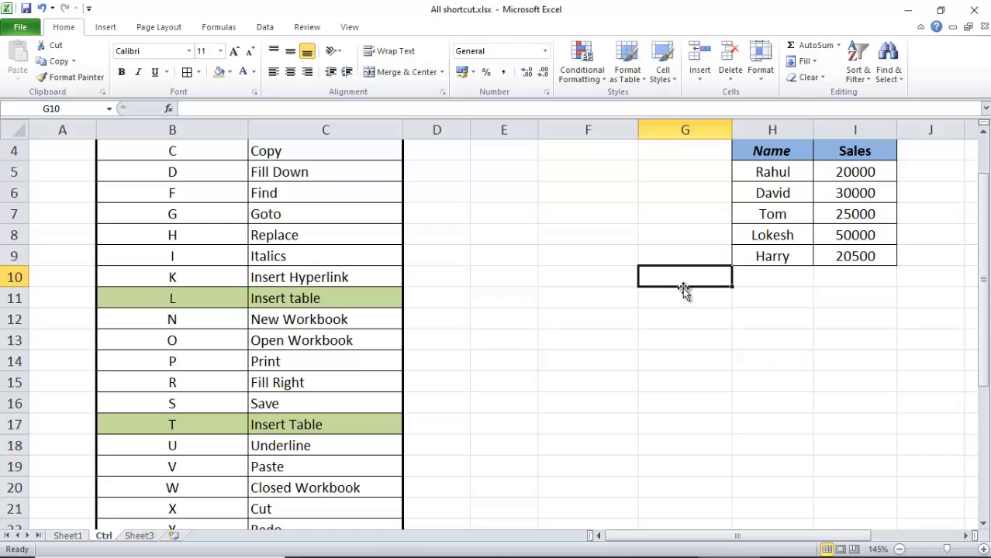
left_click(299, 200)
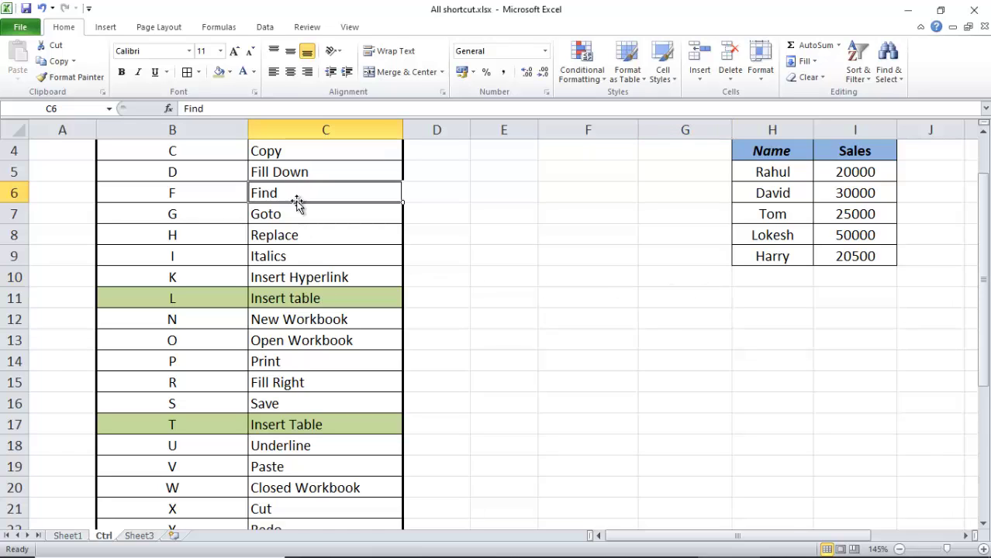
left_click(300, 217)
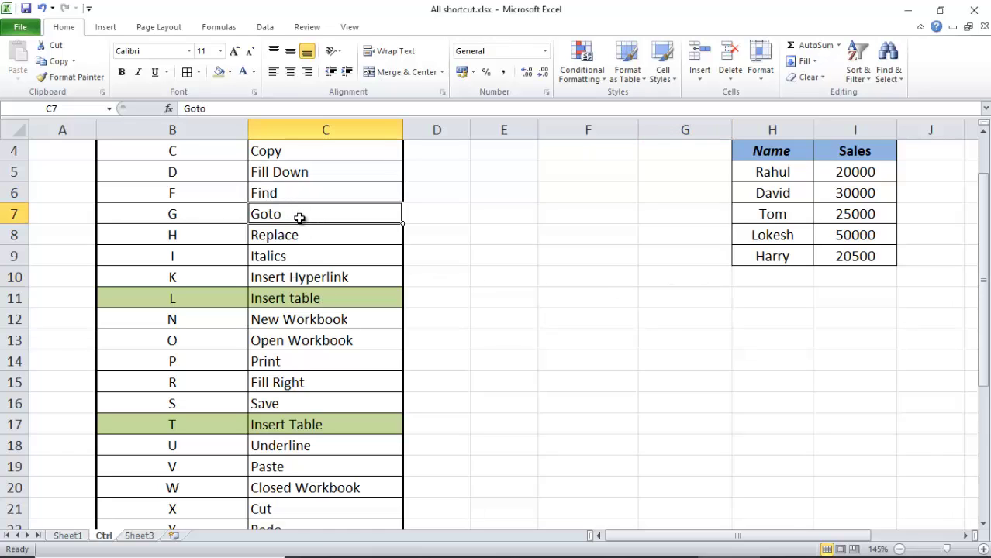
left_click(225, 221)
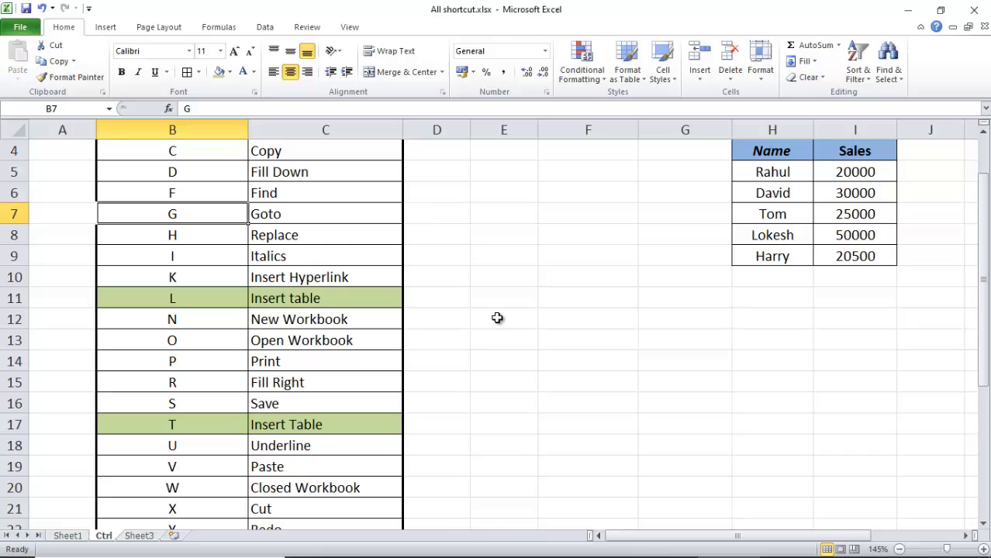
Jump from cell F14 to cell H7 with the Go To command.
left_click(574, 364)
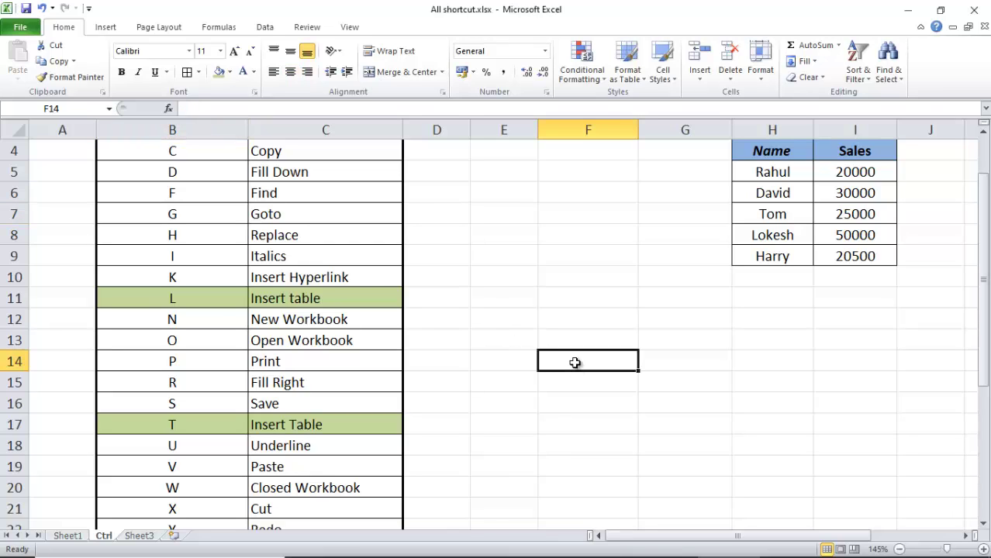
key("ctrl+g")
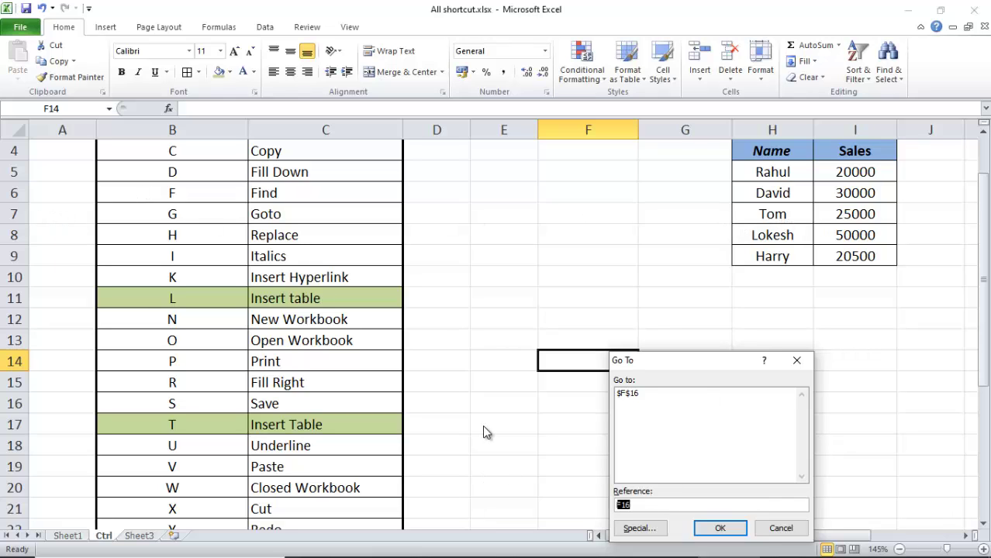
type("H7")
left_click(721, 528)
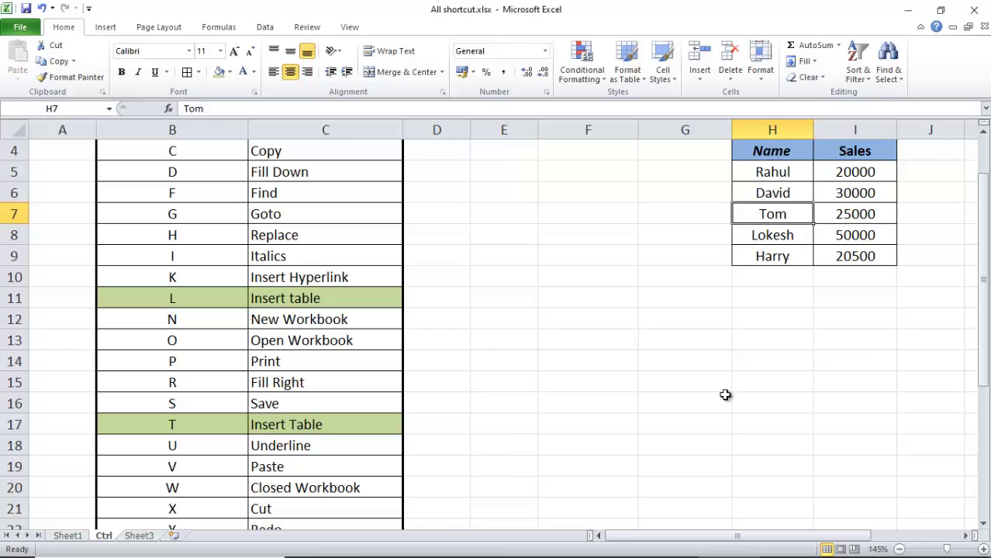
left_click(207, 257)
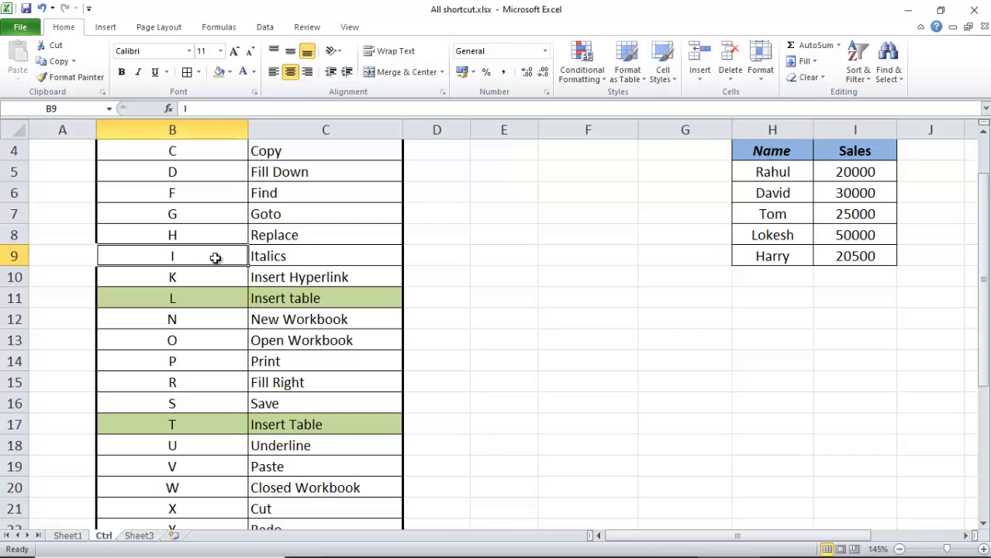
left_click(283, 258)
left_click(212, 260)
left_click(207, 240)
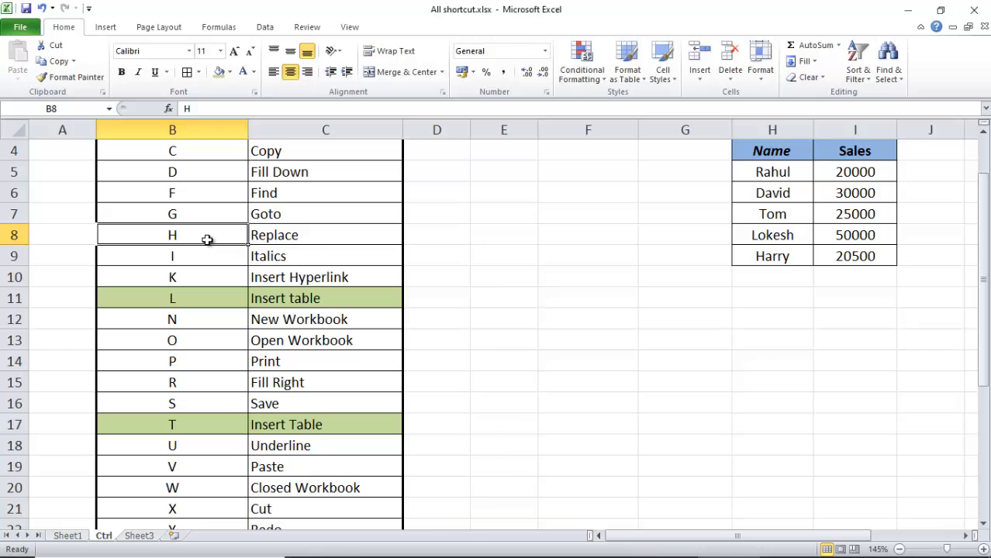
left_click(204, 258)
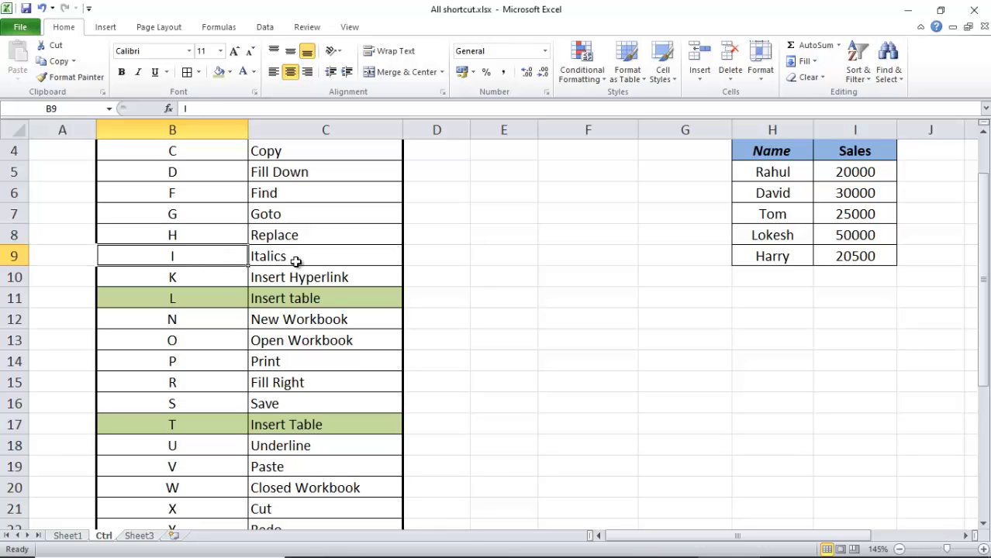
Apply italic formatting to the names in H5:H9 and remove it again.
scroll(620, 332, "up", 1)
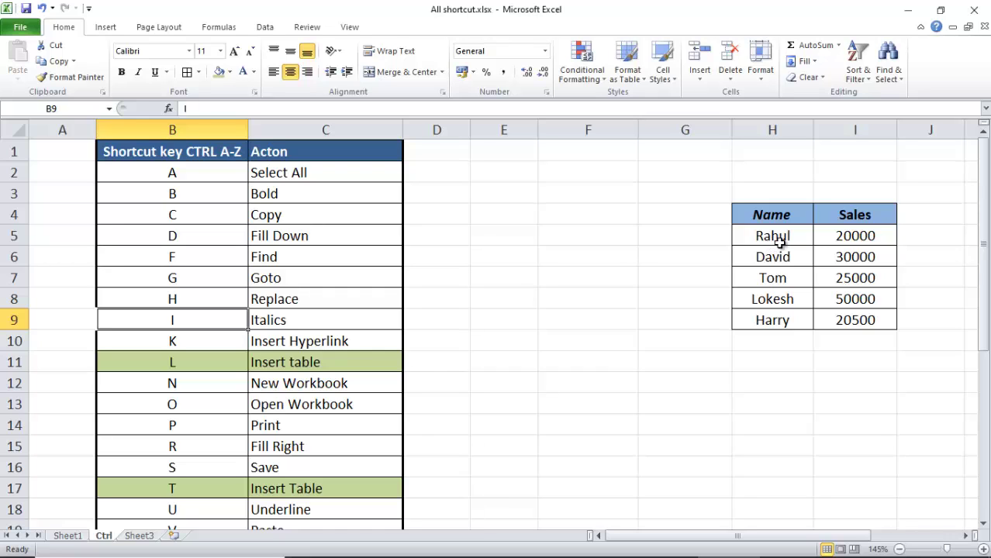
left_click_drag(779, 234, 788, 316)
key("ctrl+i")
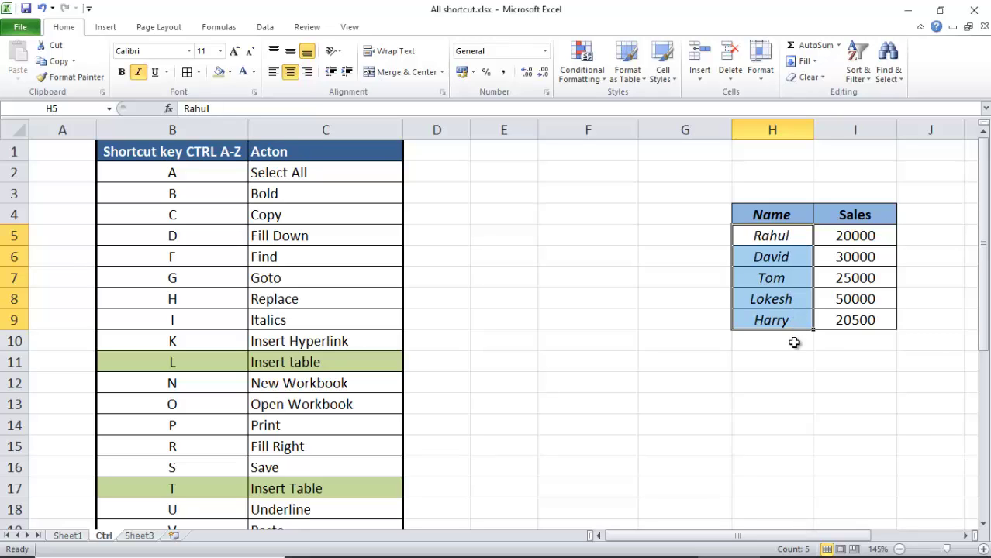
key("ctrl+i")
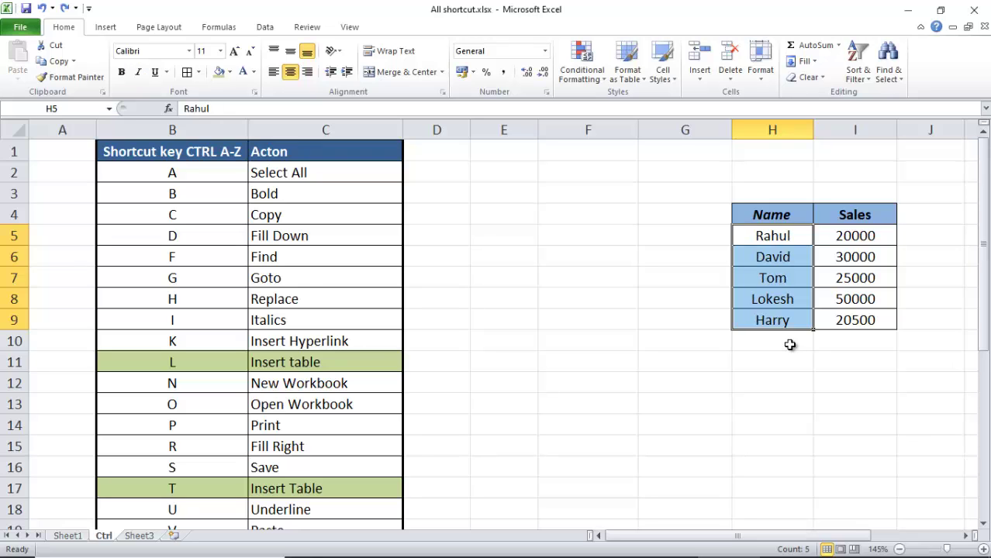
left_click(788, 344)
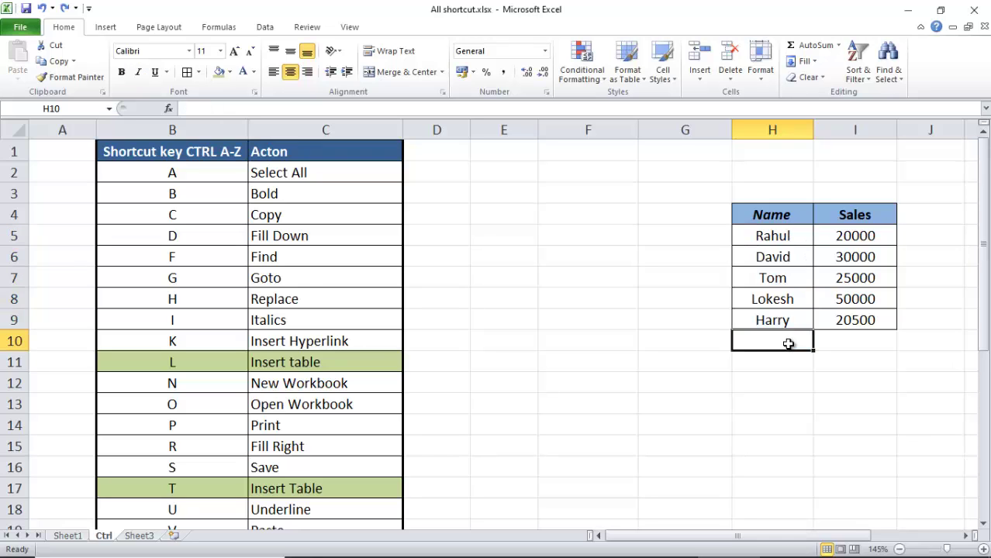
left_click(211, 344)
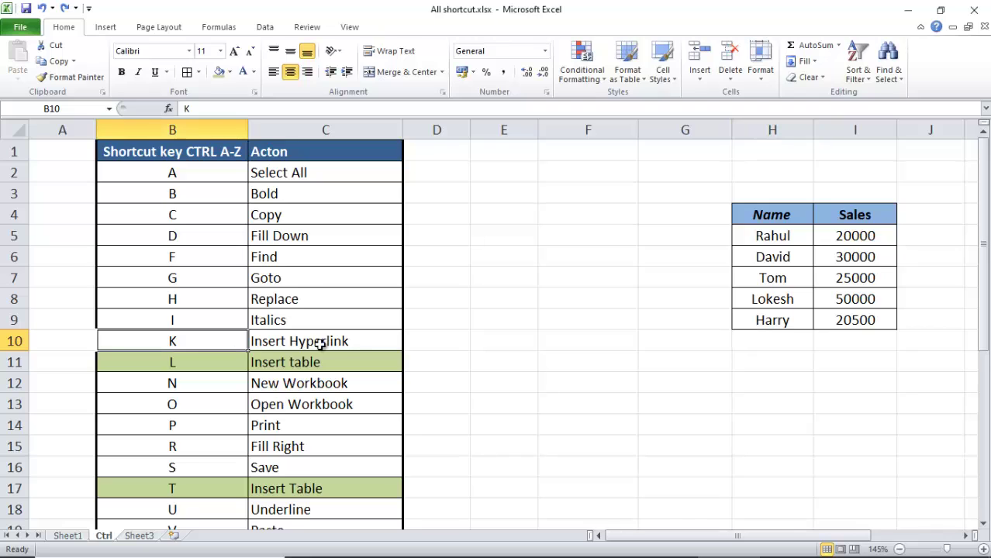
left_click(322, 345)
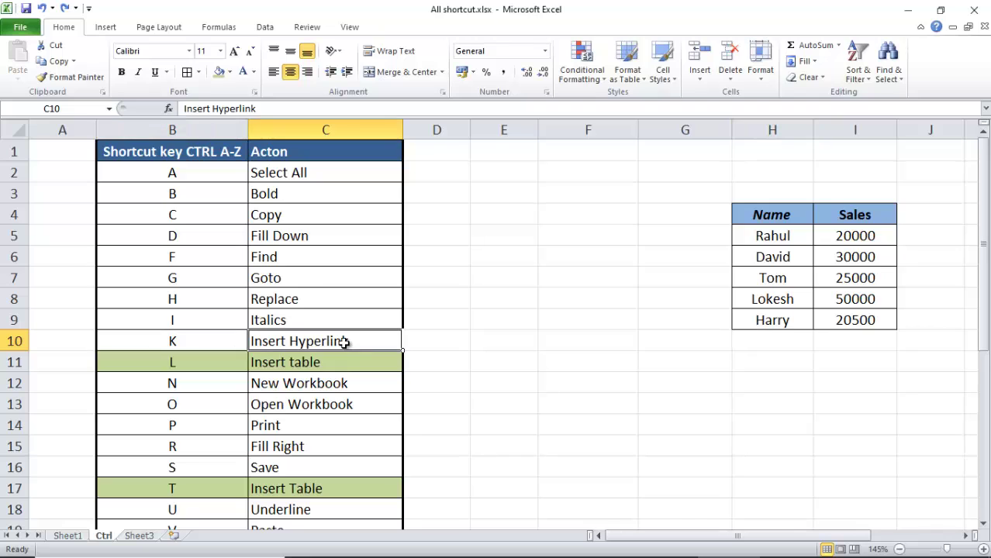
left_click(238, 342)
Enter the text Exact in cell H13 as sample data for the Insert Hyperlink shortcut.
left_click(789, 399)
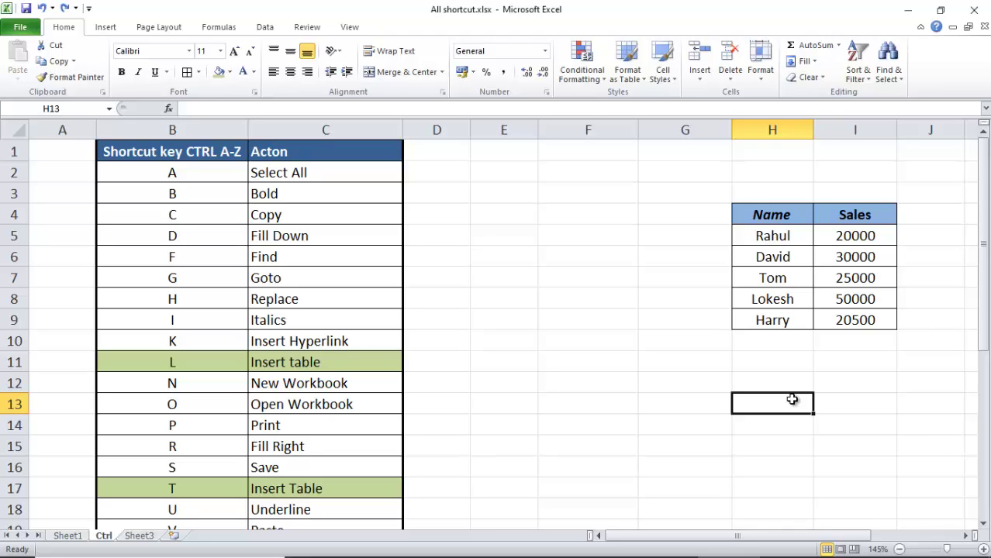
type("Exact")
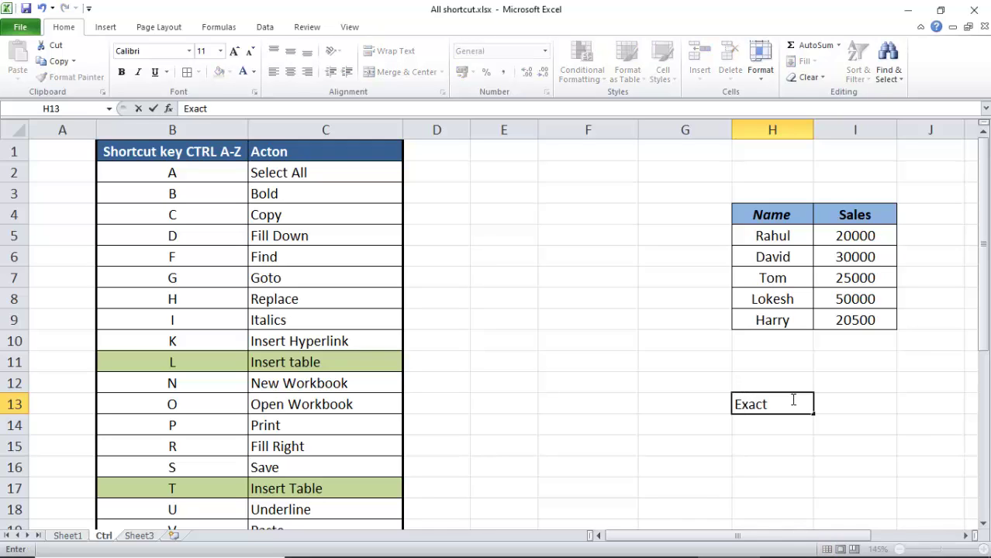
key("Return")
Insert a hyperlink on the text in cell H13 that links to the existing file Exact.xlsx.
left_click(792, 401)
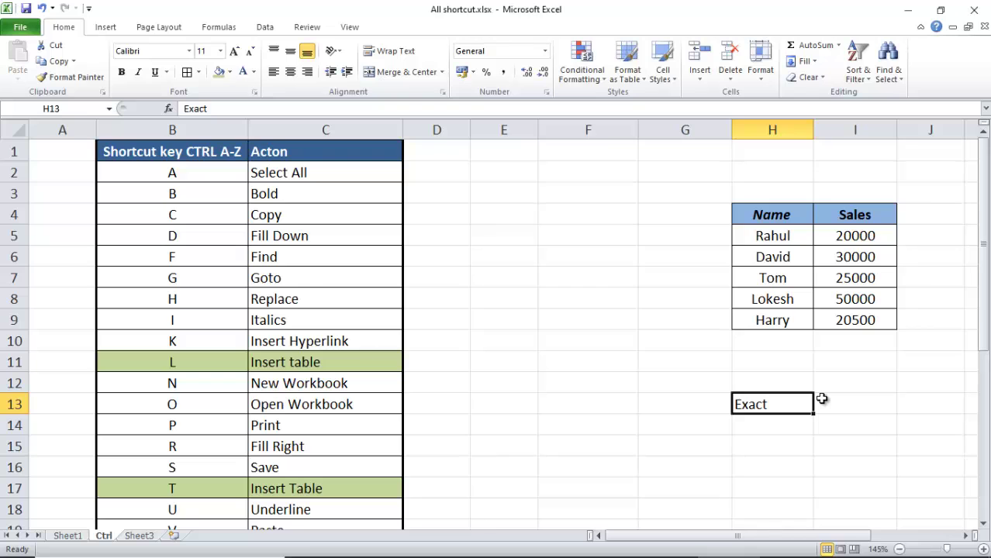
key("ctrl+k")
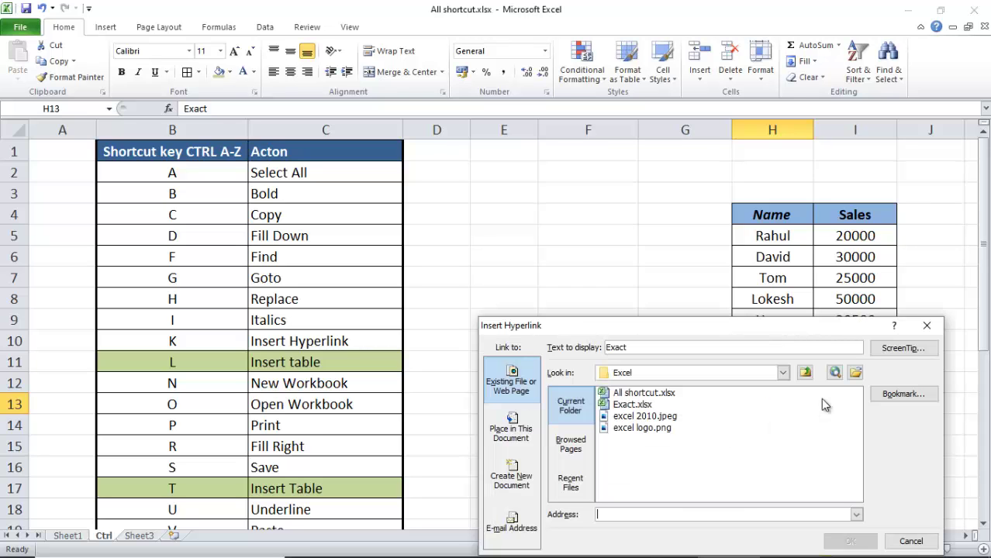
left_click_drag(745, 339, 597, 112)
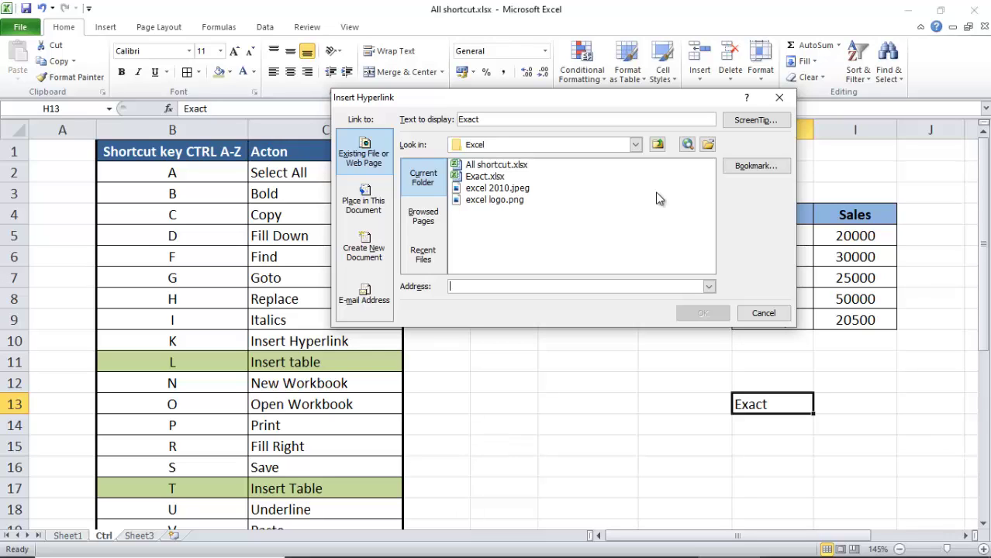
left_click(489, 176)
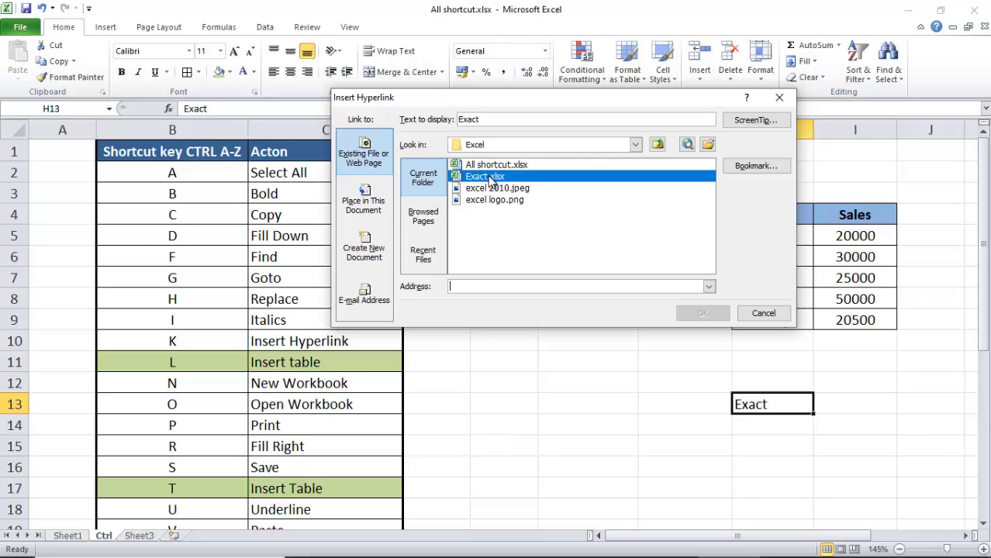
left_click(703, 314)
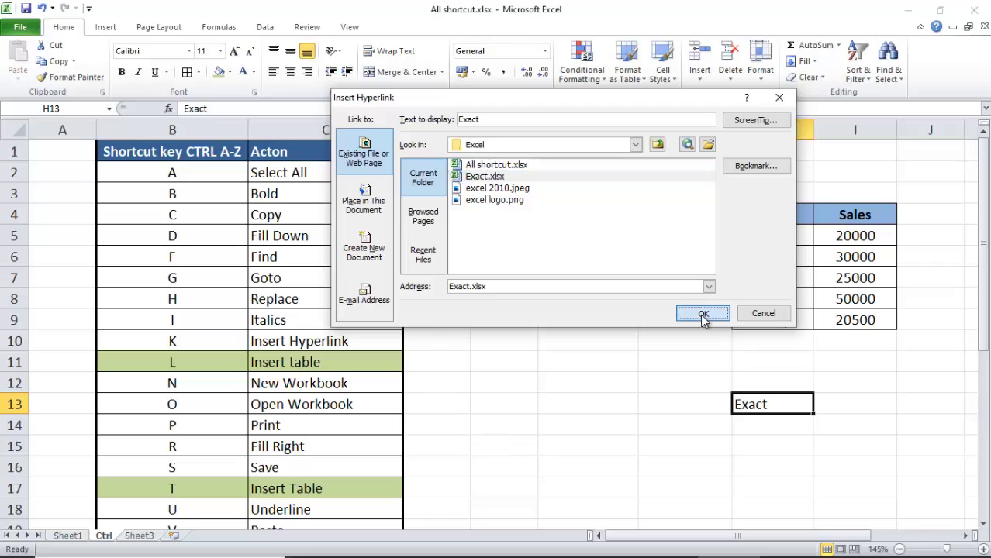
left_click(904, 370)
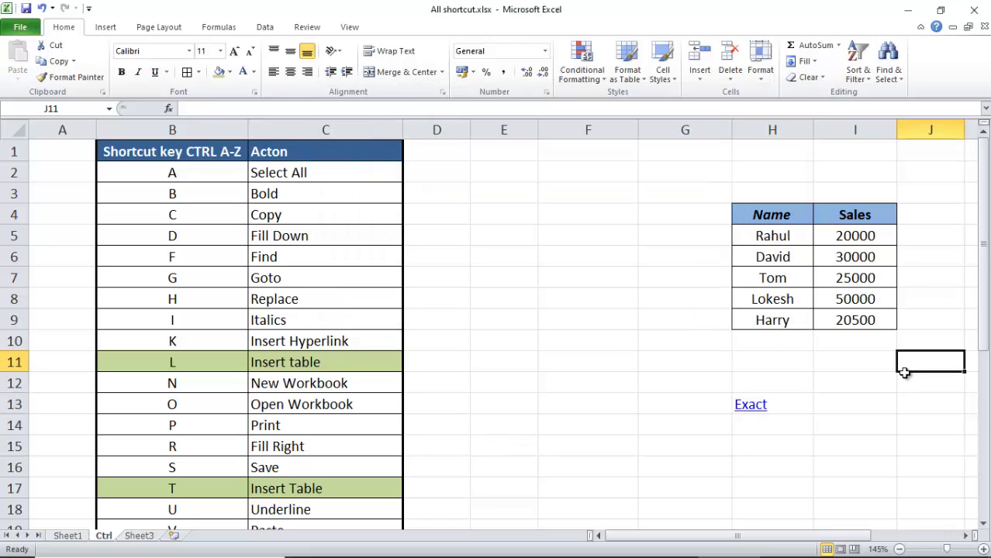
Follow the link in H13 to view the Exact.xlsx workbook, and close that workbook again.
left_click(765, 411)
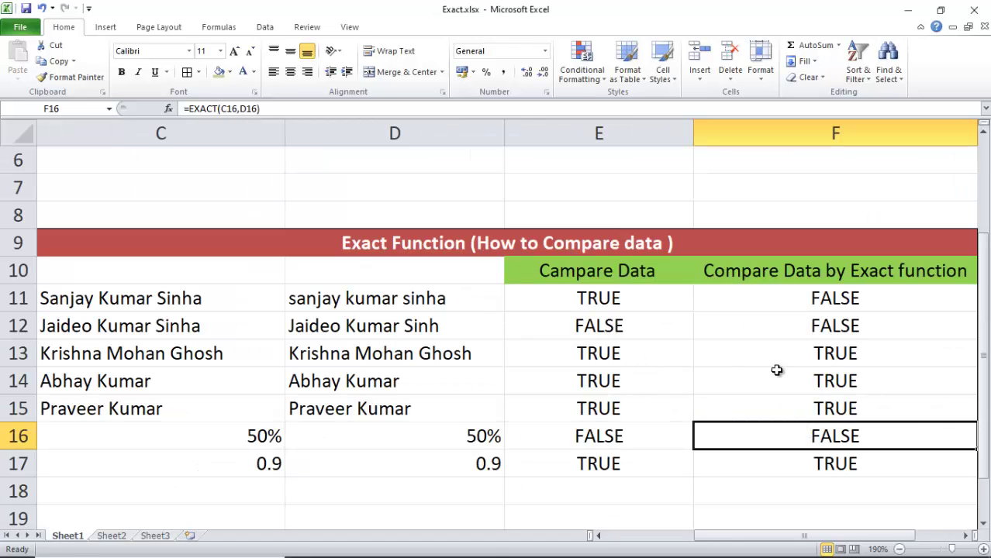
left_click(985, 26)
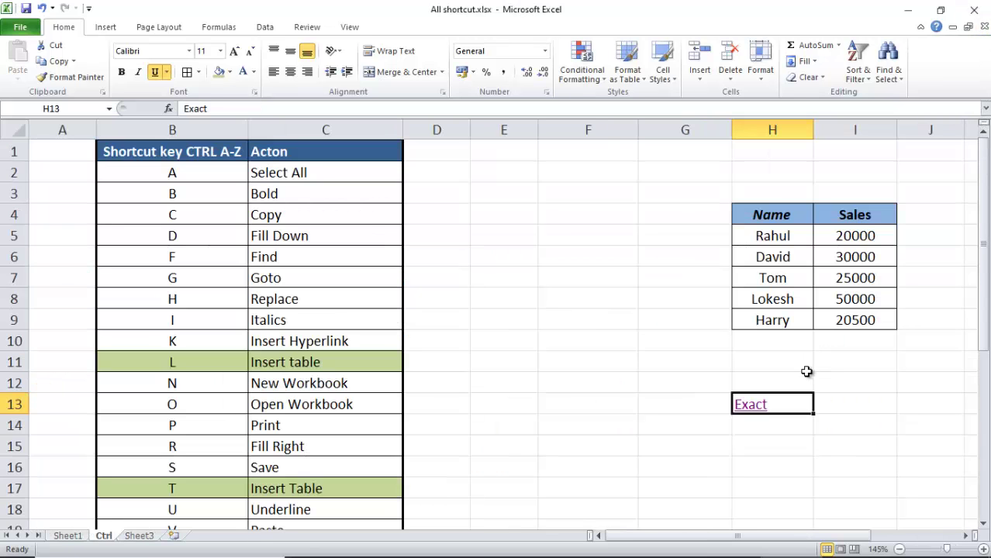
left_click(806, 372)
Remove the hyperlink from cell H13 and delete the cell's text.
right_click(800, 410)
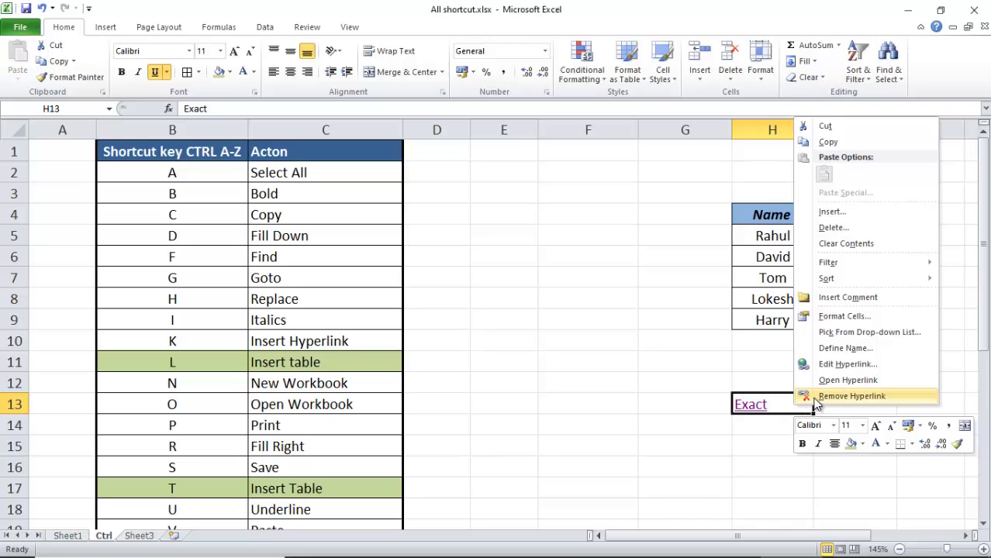
left_click(818, 396)
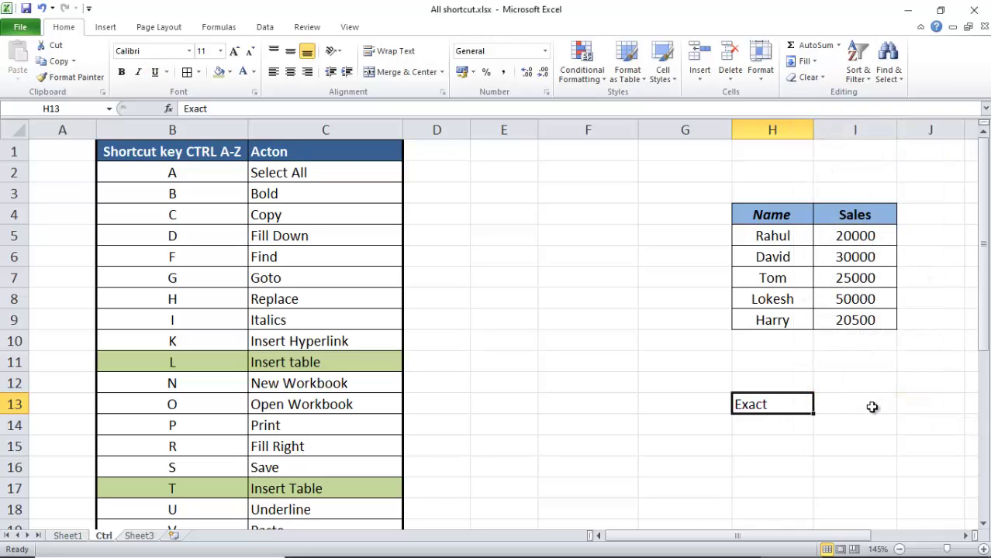
left_click(873, 404)
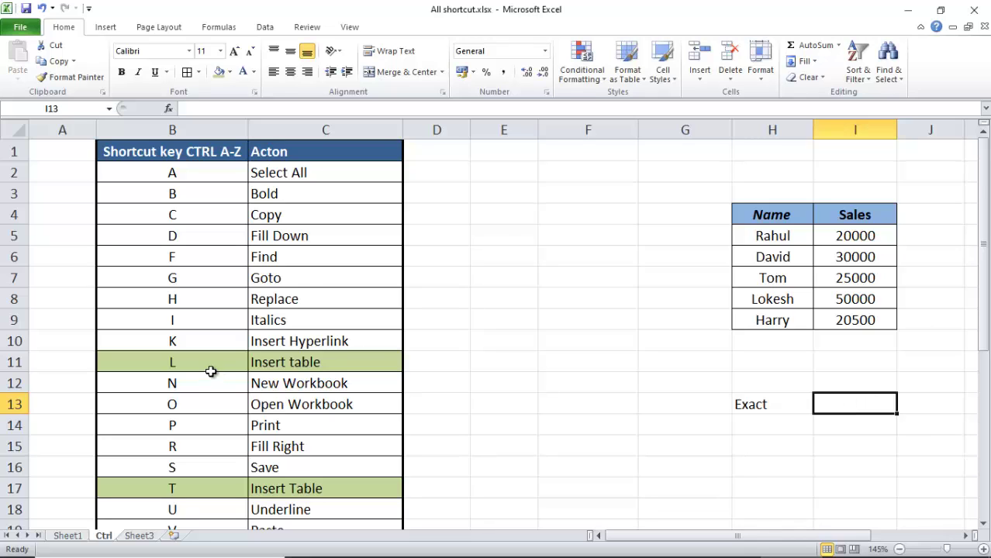
left_click(320, 363)
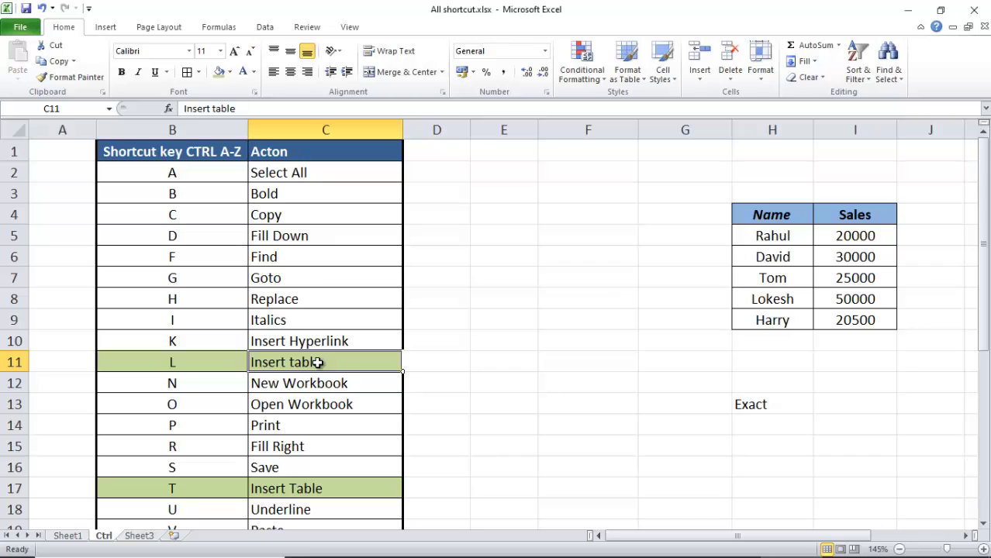
left_click(764, 405)
key("Delete")
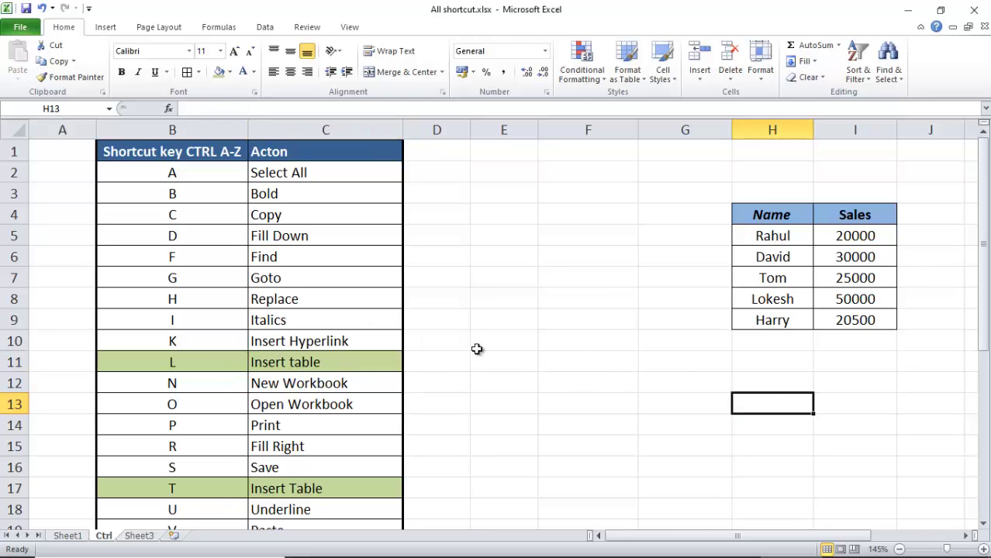
Create a table with headers from the Day, Sale and Growth data in L3:N10.
scroll(517, 365, "down", 1)
mouse_move(651, 537)
left_mouse_down()
mouse_move(686, 542)
mouse_move(641, 541)
left_mouse_up()
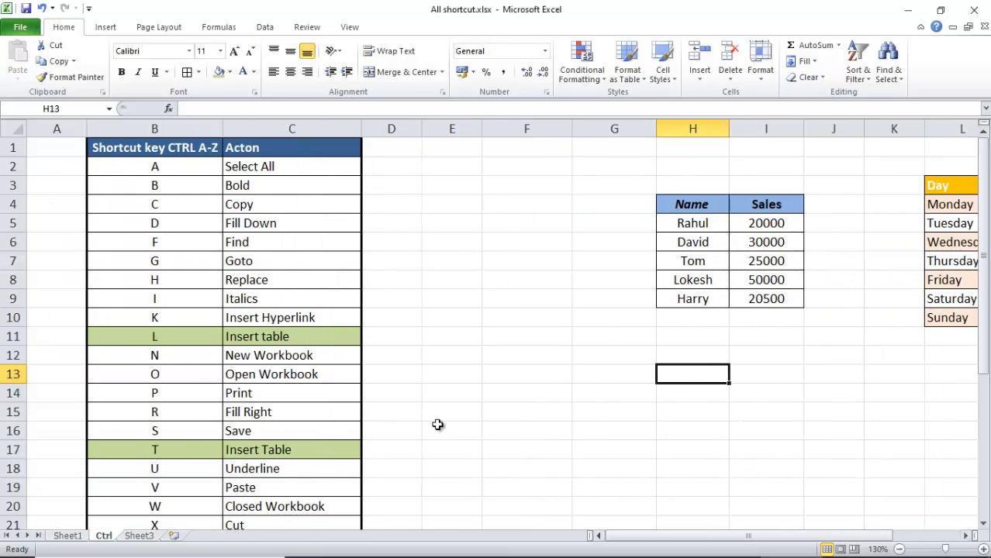
left_click(273, 339)
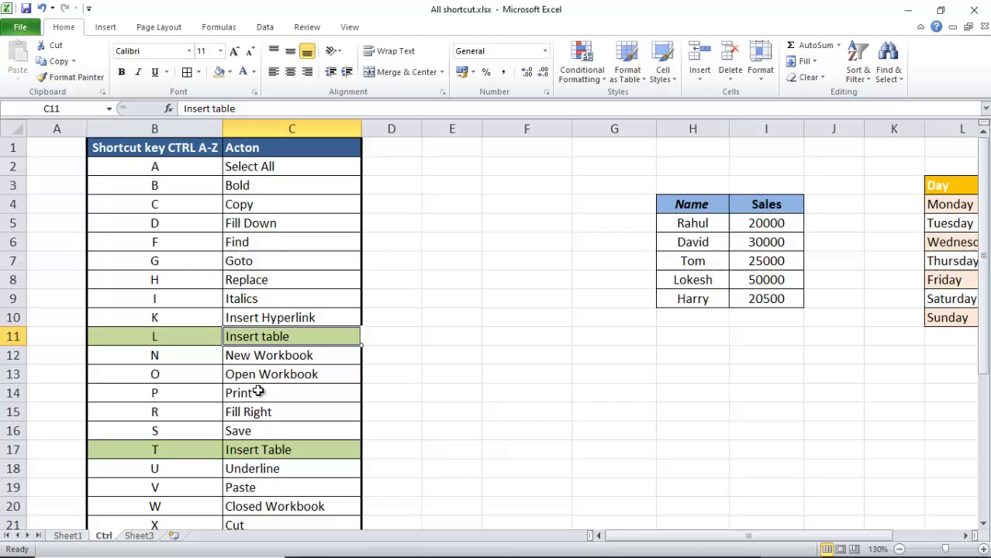
left_click(250, 454)
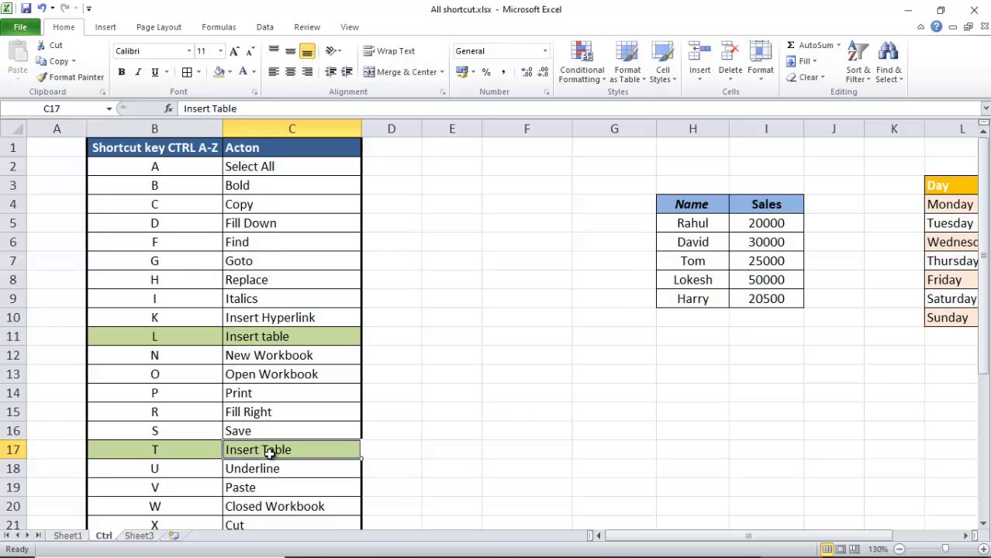
left_click(254, 338)
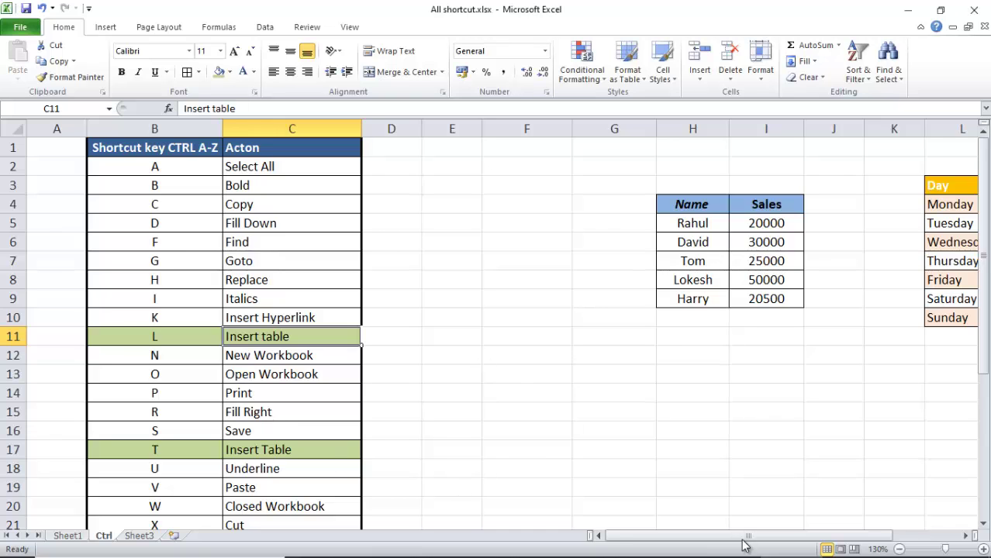
left_click_drag(742, 541, 788, 538)
left_click(782, 225)
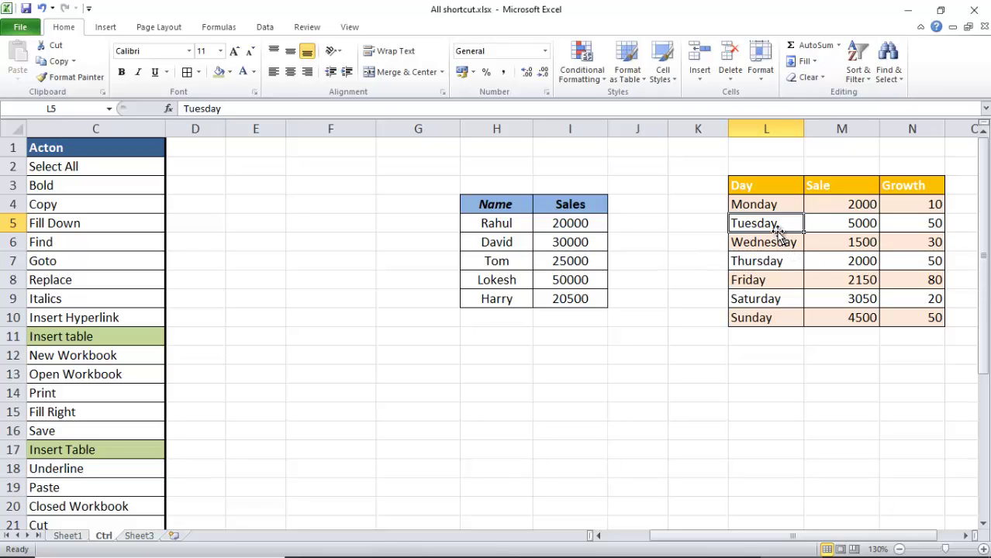
key("ctrl+t")
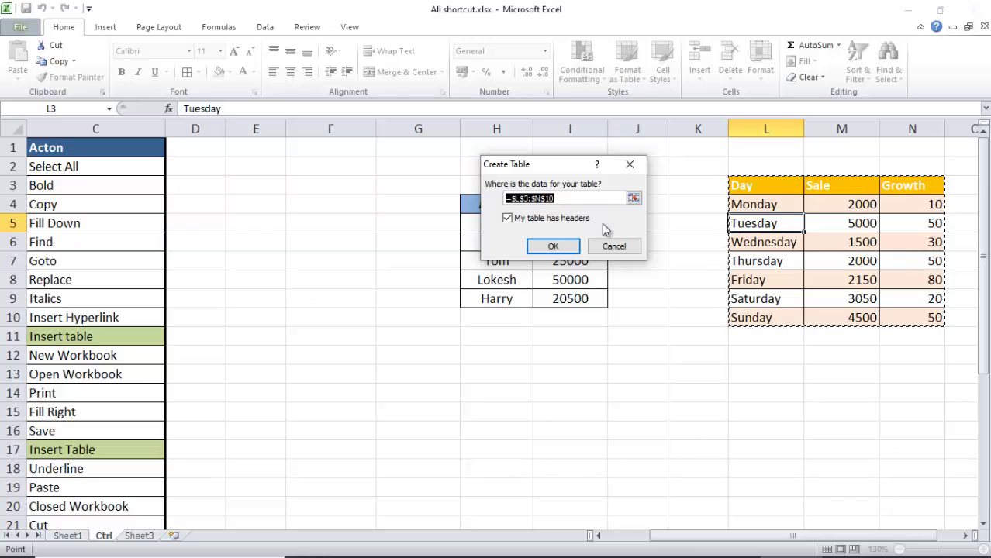
left_click(567, 249)
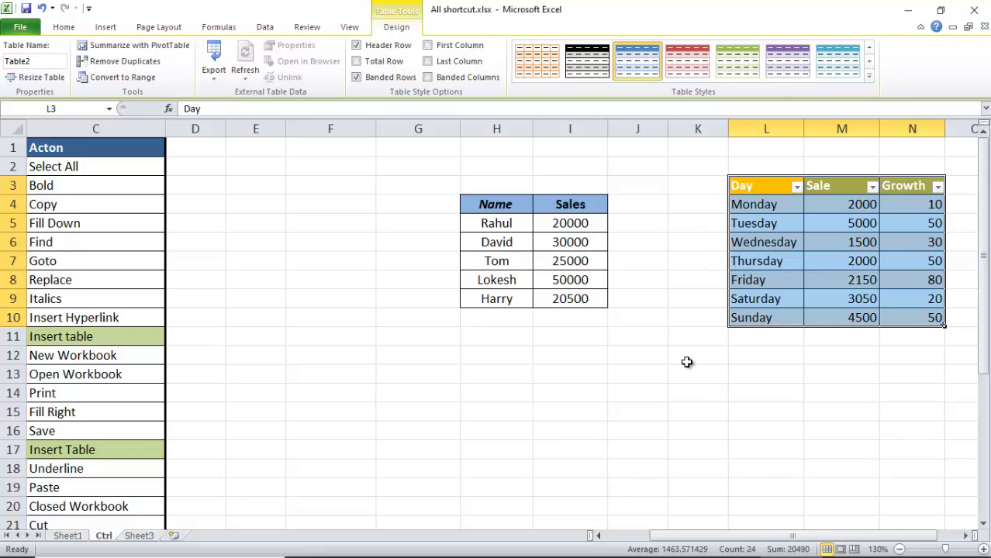
left_click(663, 312)
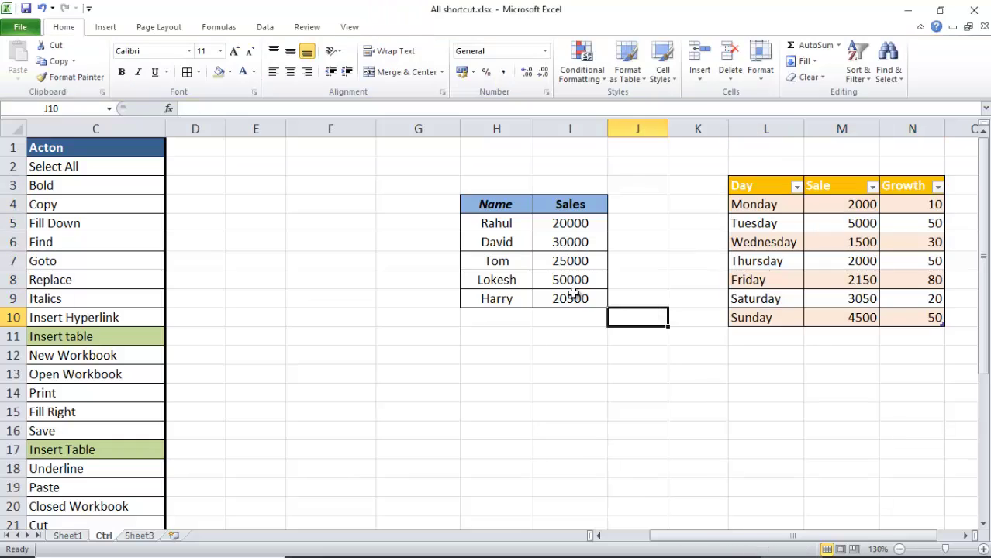
Convert the Day, Sale and Growth table back to a normal range.
left_click(573, 281)
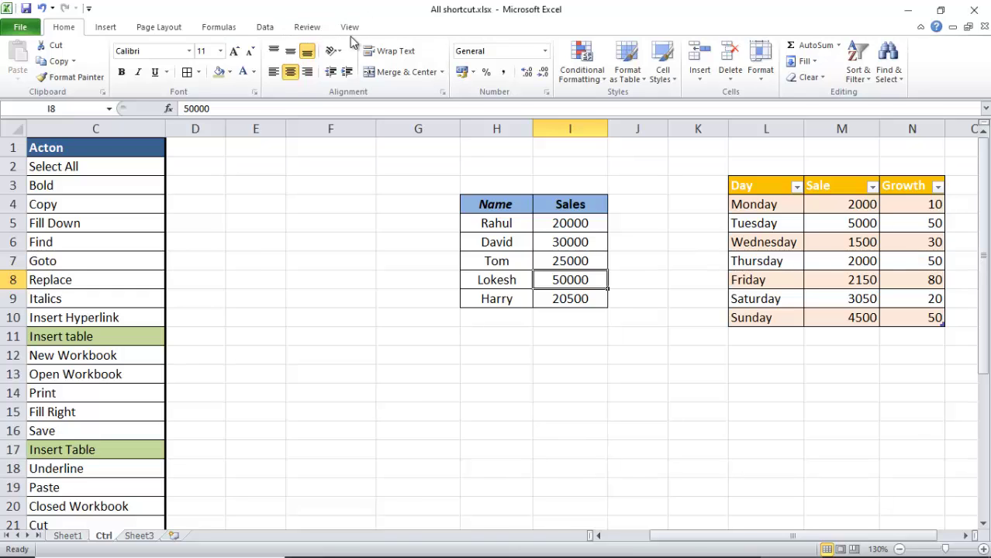
left_click(788, 241)
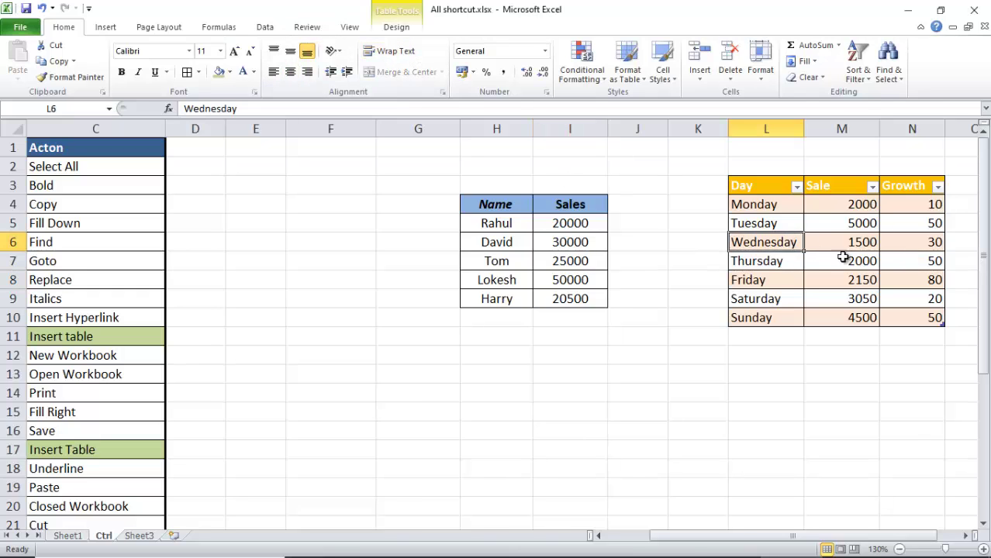
left_click(400, 29)
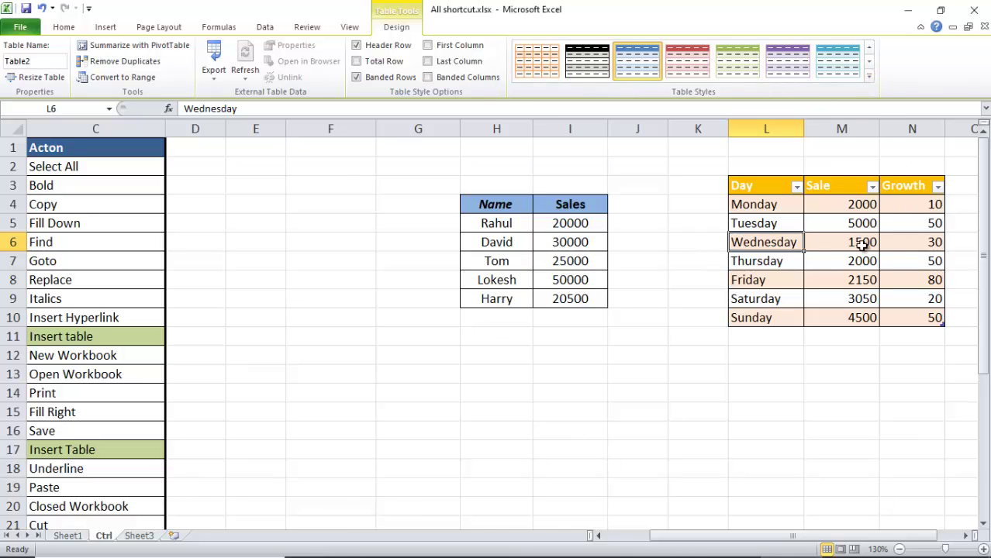
left_click(816, 261)
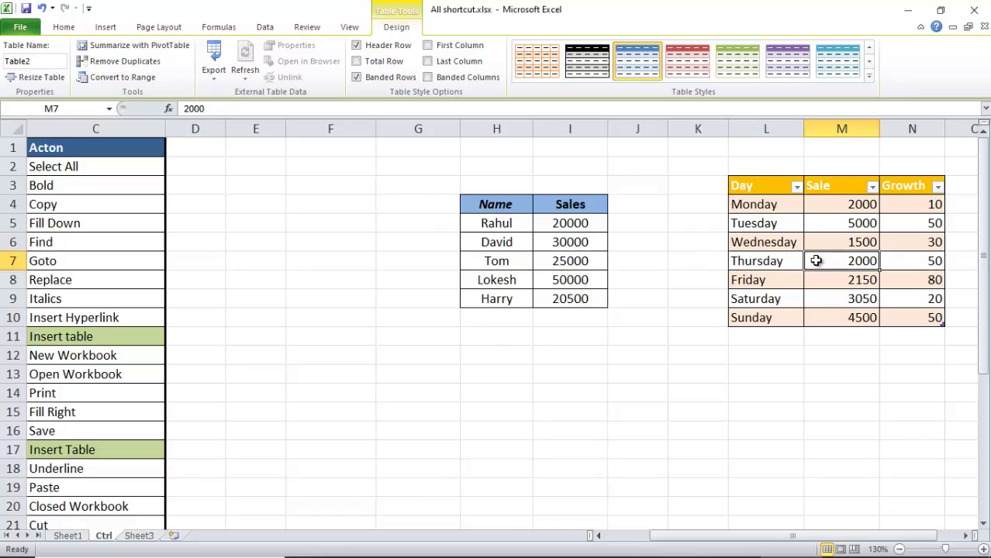
left_click(138, 80)
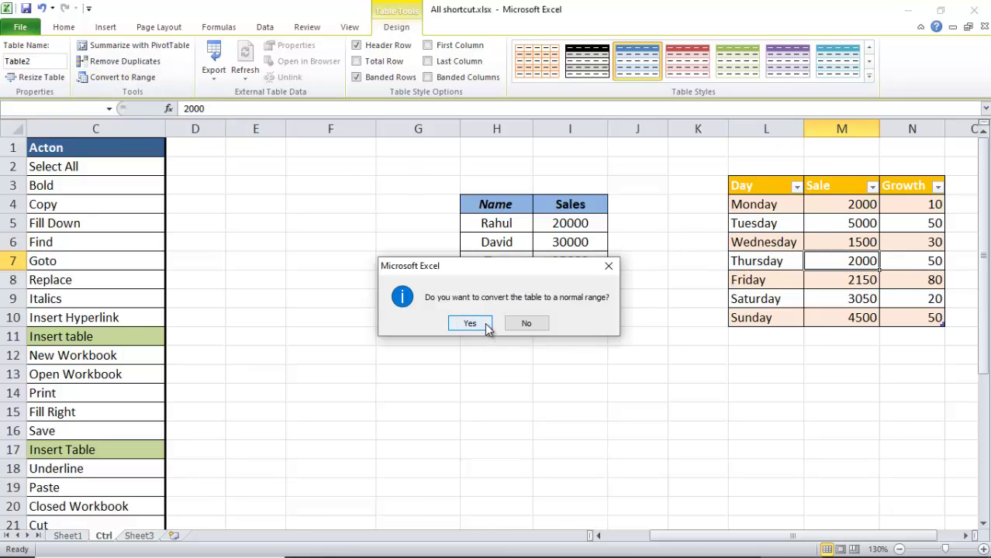
left_click(485, 327)
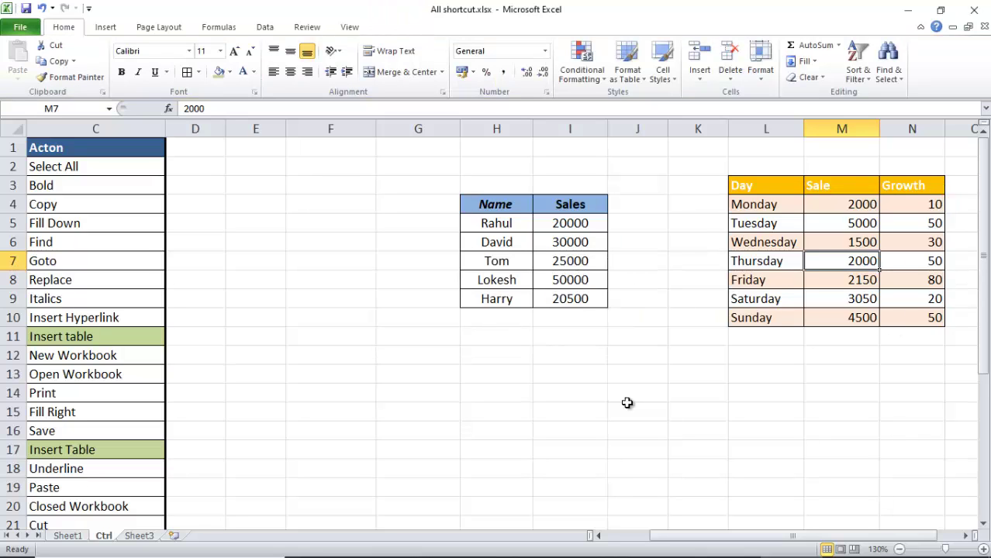
left_click(627, 375)
Create a new blank workbook for the N entry in the shortcut list and close it again.
left_click_drag(686, 536, 642, 536)
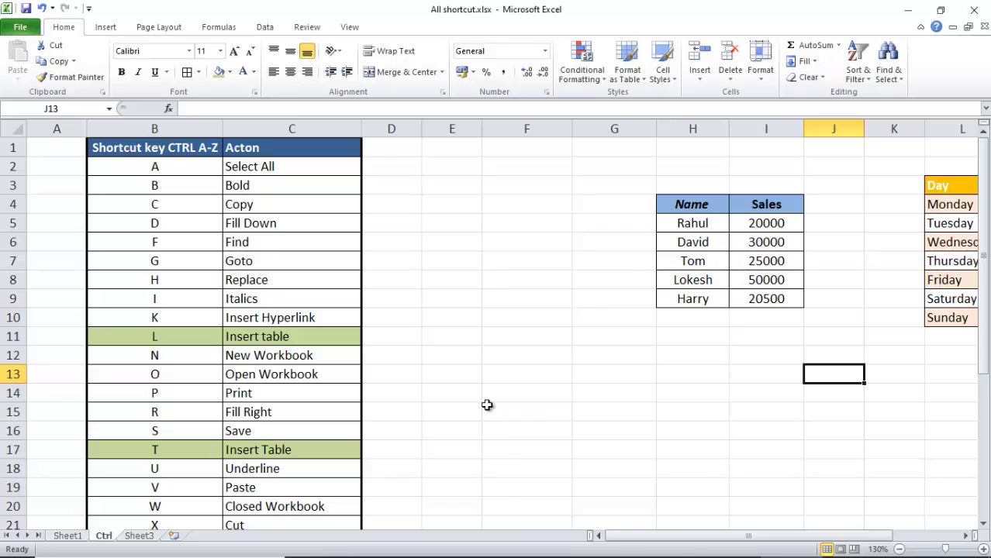
left_click(172, 359)
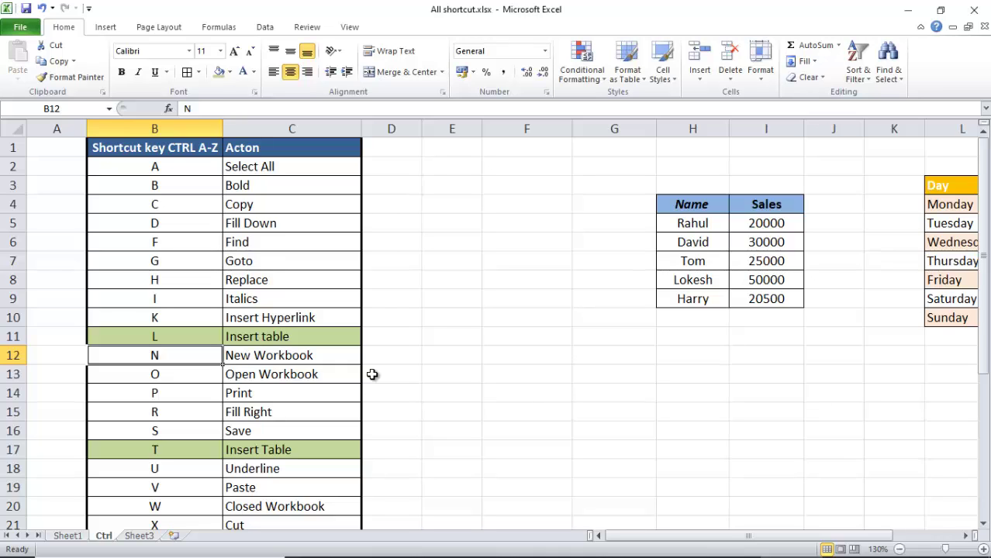
key("ctrl+n")
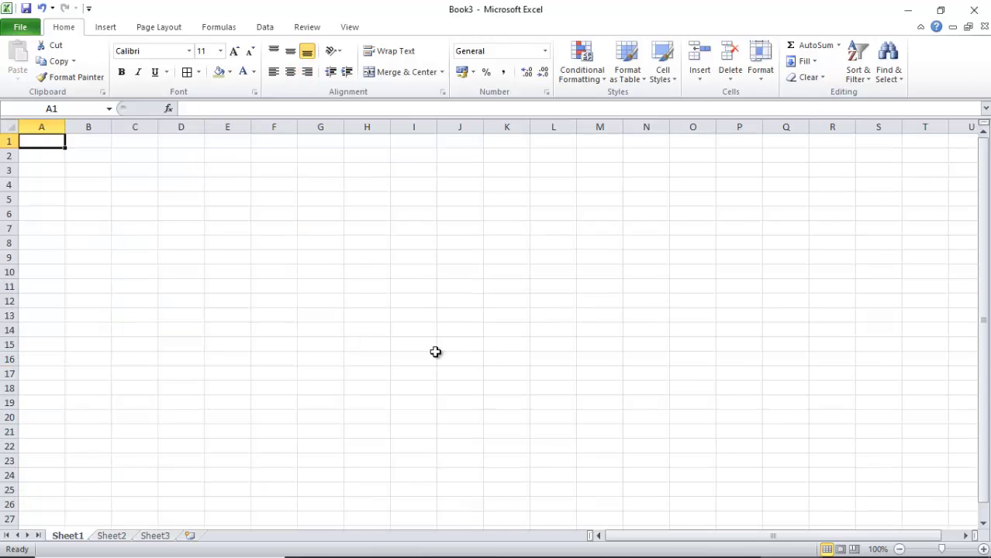
left_click(985, 26)
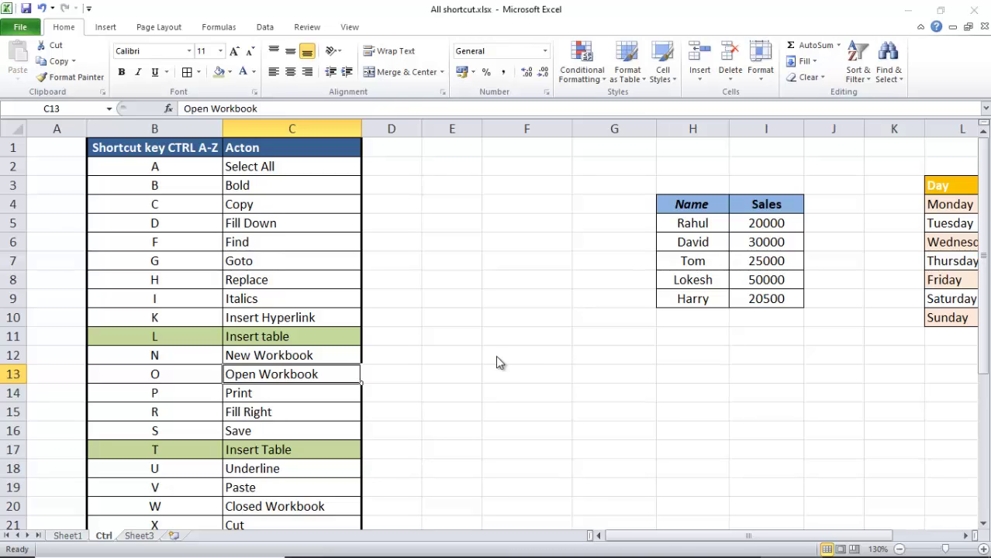
Bring up the Open dialog showing the Excel folder and dismiss it without opening a workbook.
key("ctrl+o")
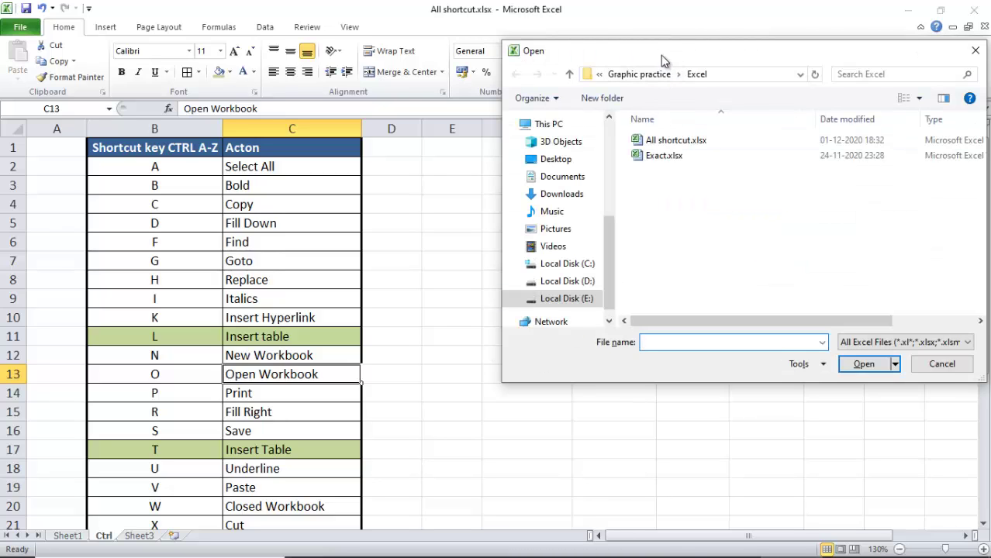
left_click_drag(661, 55, 522, 73)
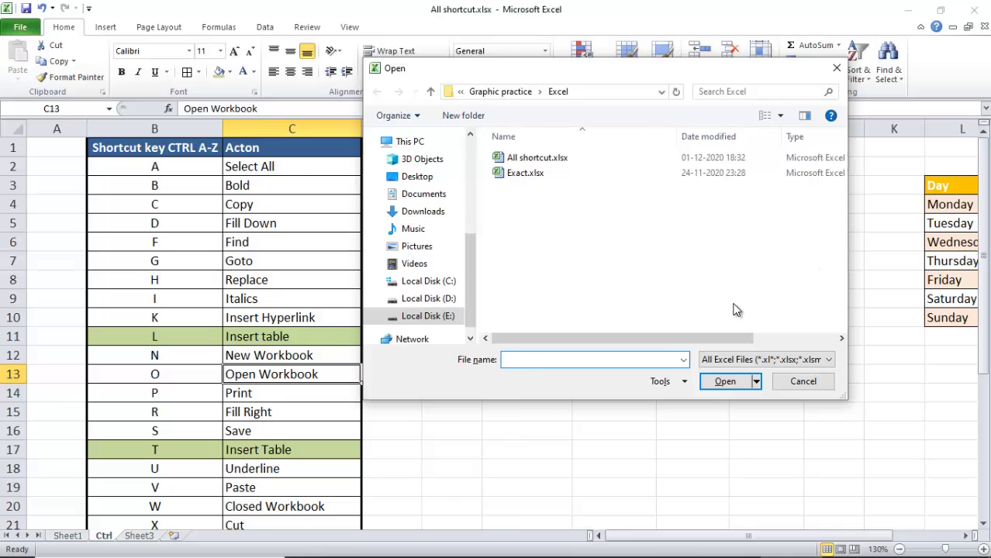
left_click(803, 382)
Bring up the print settings and preview for the P entry in the shortcut list and leave them without printing.
left_click(205, 395)
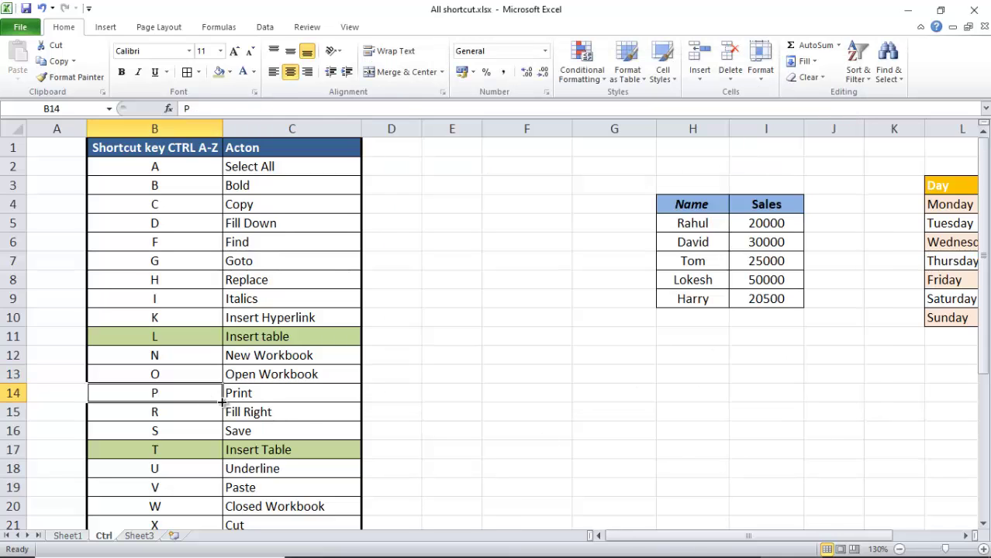
left_click(273, 397)
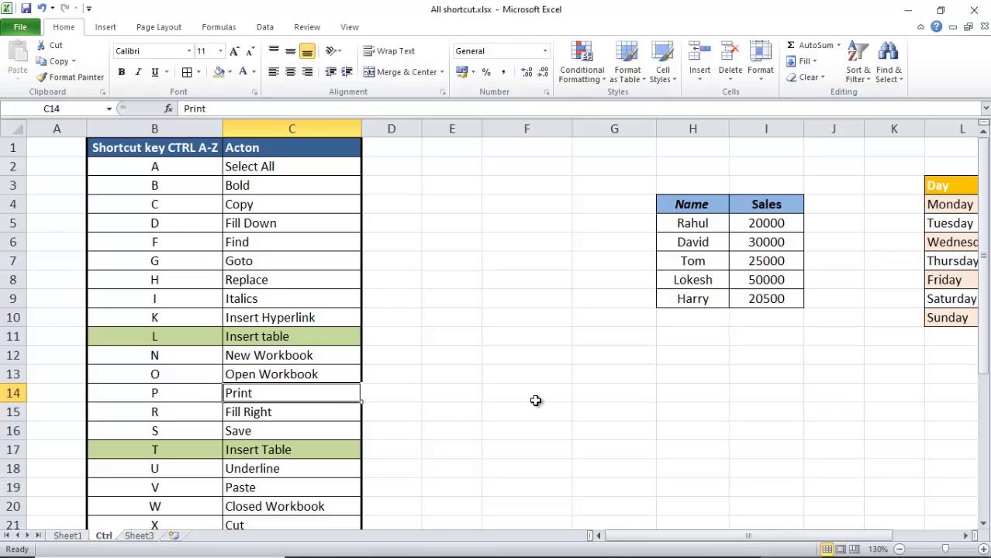
key("ctrl+p")
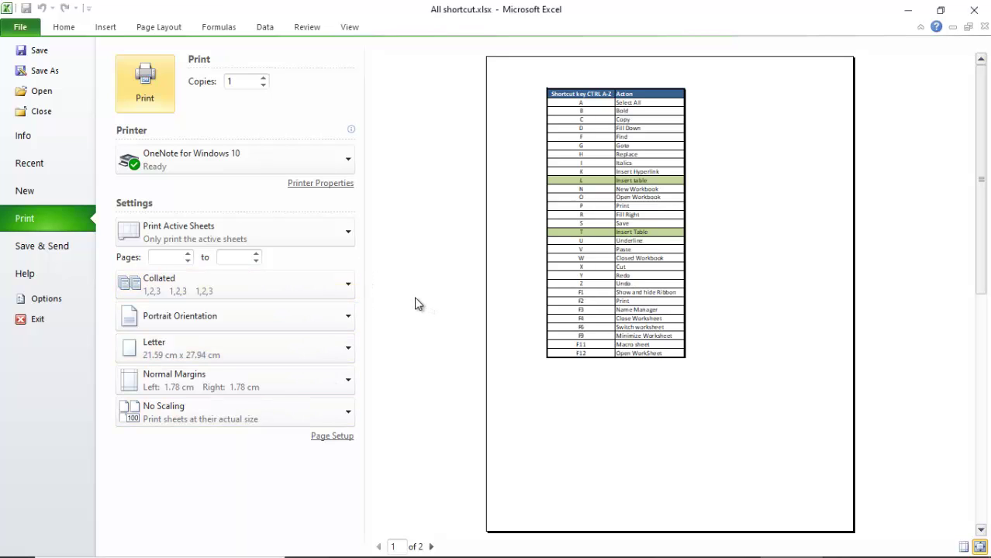
left_click(975, 16)
left_click(555, 315)
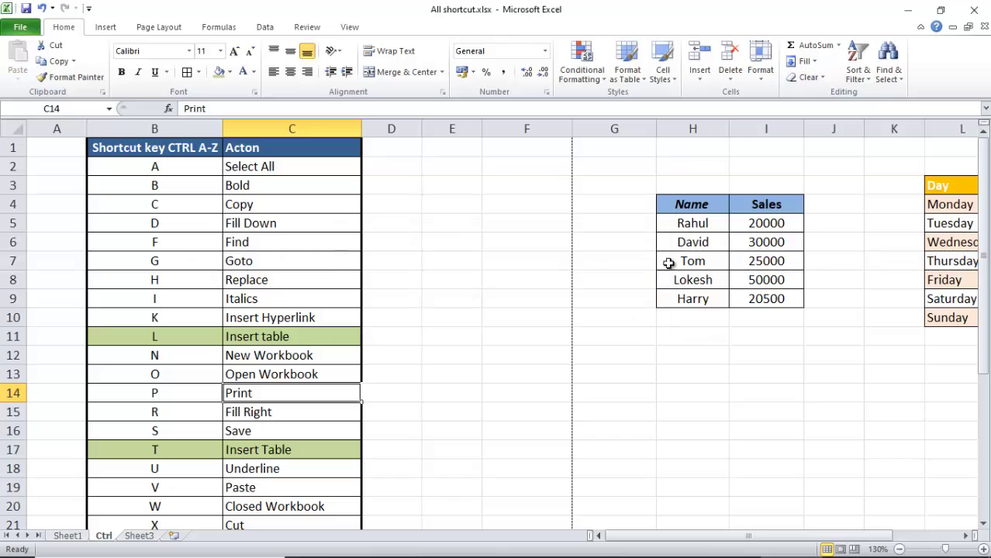
Enter Monday in cell H14 as sample data for comparing the Fill Down and Fill Right entries.
left_click(388, 409)
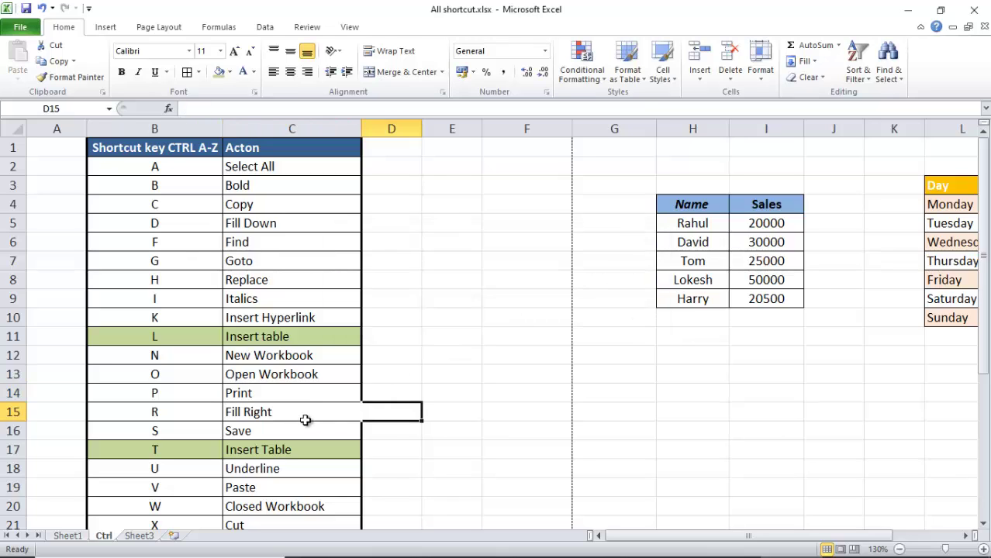
left_click(277, 415)
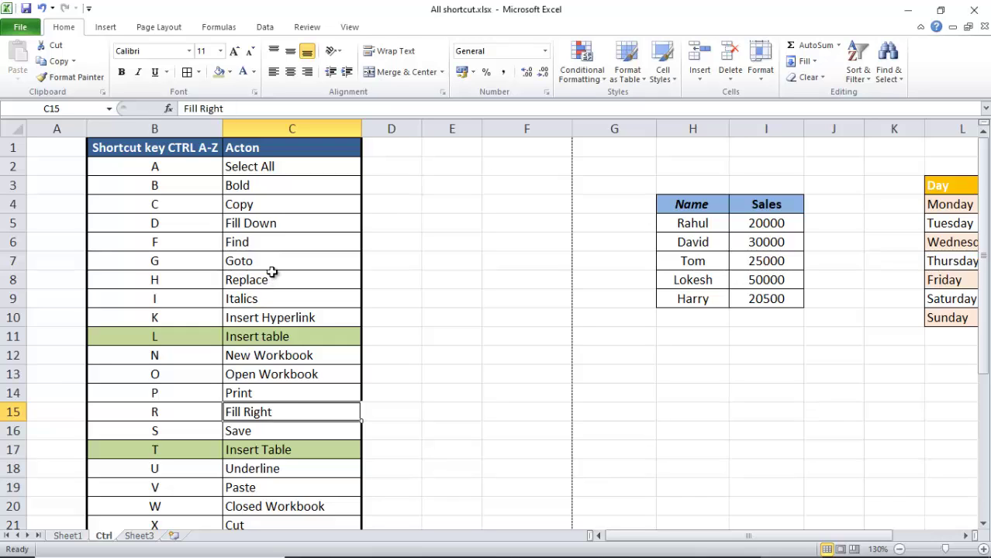
left_click(269, 224)
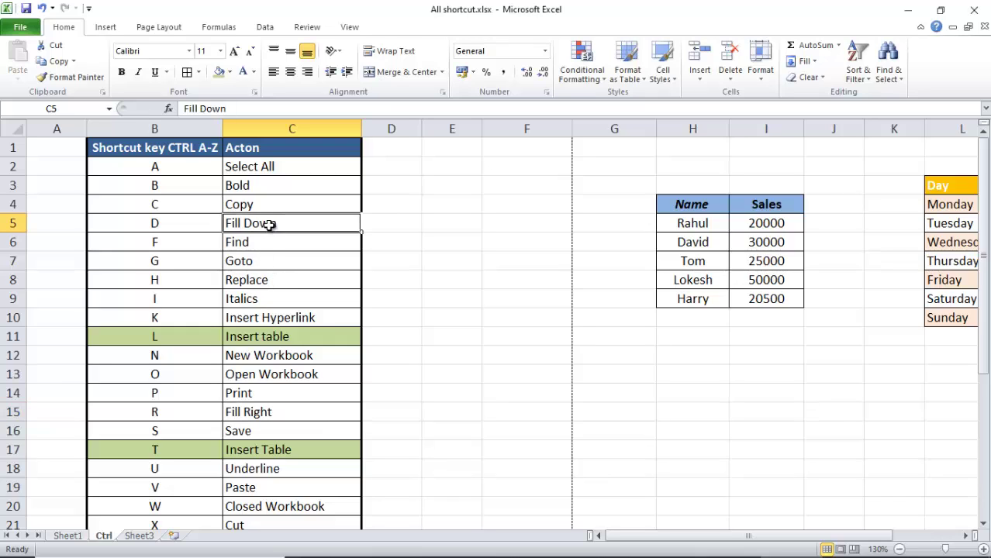
left_click(353, 412)
left_click(686, 411)
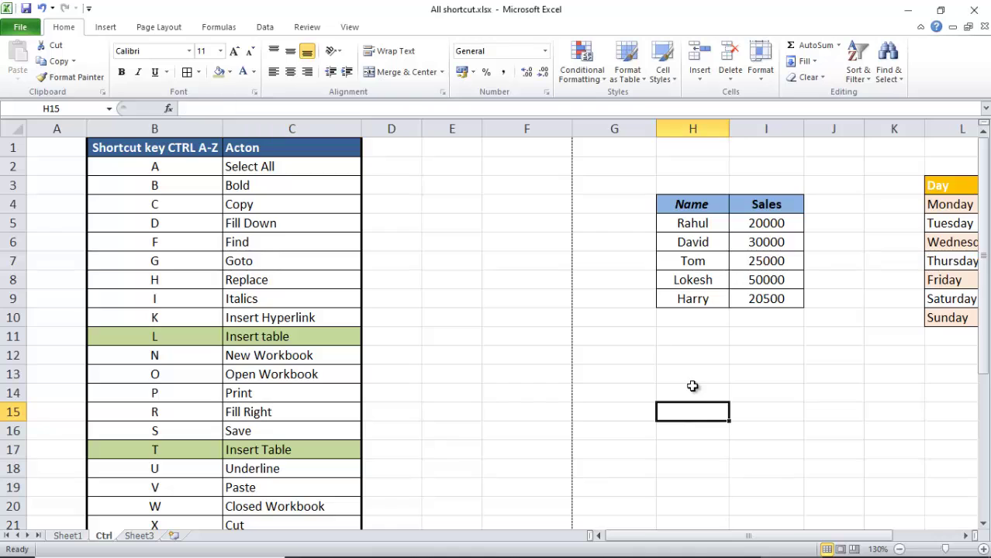
left_click(693, 390)
type("Monday")
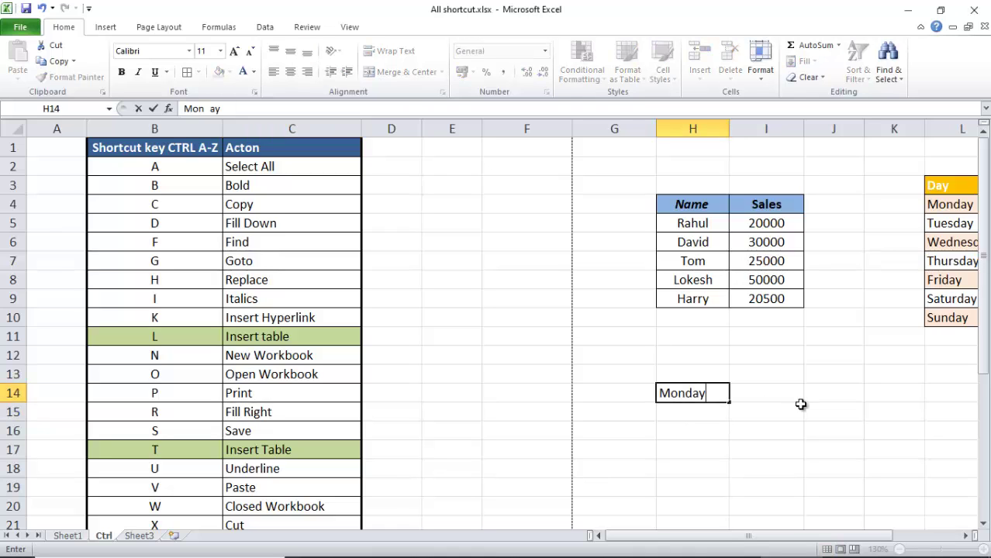
left_click(750, 405)
left_click(706, 393)
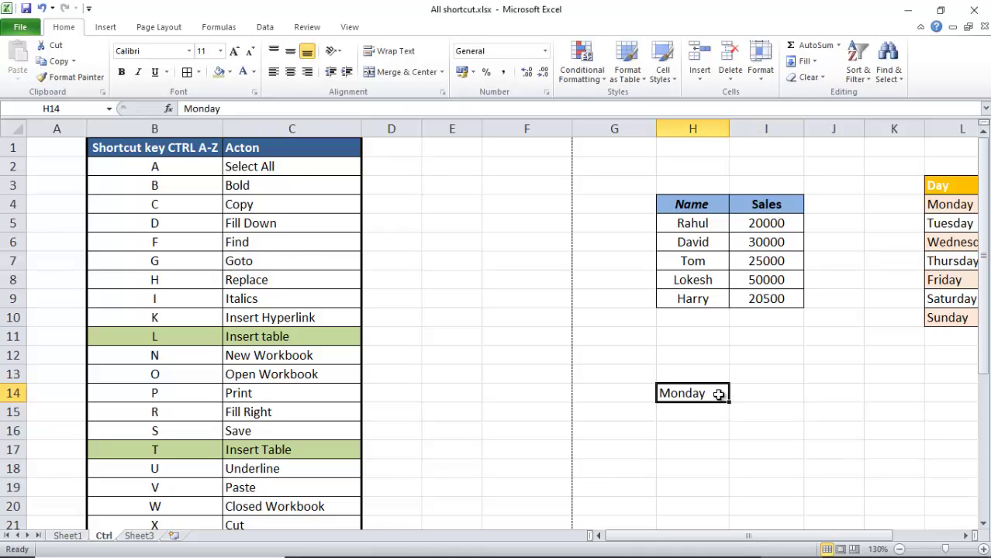
Fill the value Monday down from H14 through H23.
scroll(725, 394, "down", 2)
left_click_drag(692, 281, 714, 448)
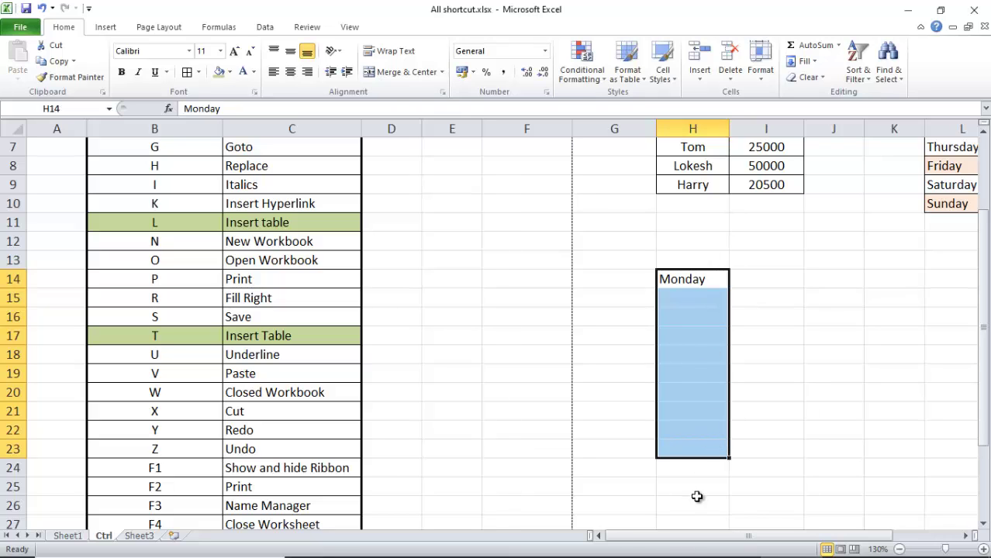
key("ctrl+d")
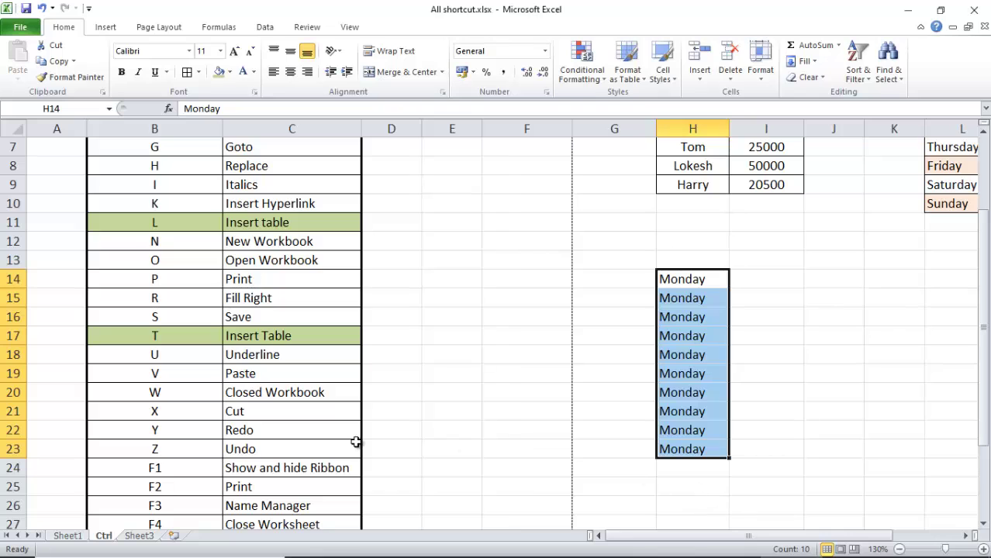
Fill the value Monday from H14 rightward through L14 for the R entry in the shortcut list.
left_click(231, 302)
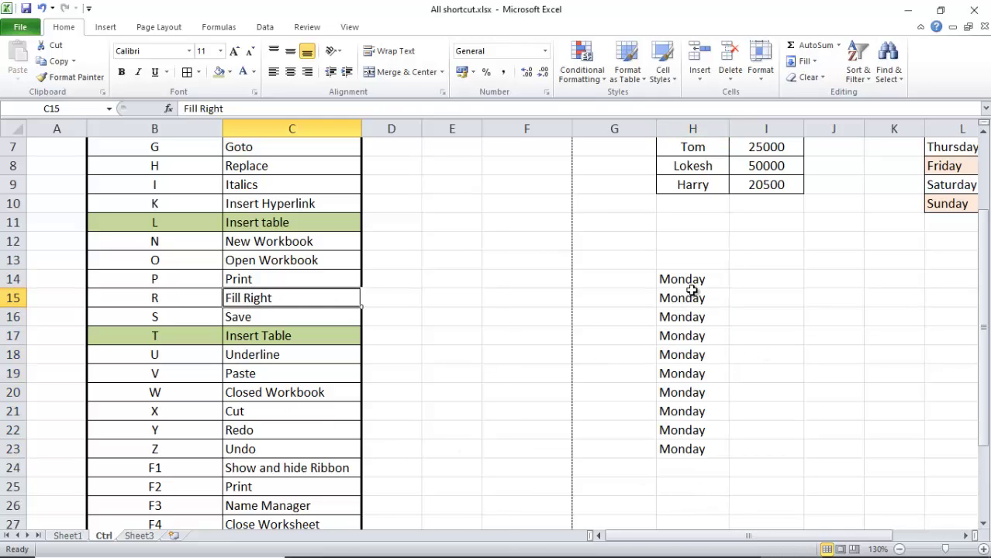
left_click_drag(699, 281, 939, 277)
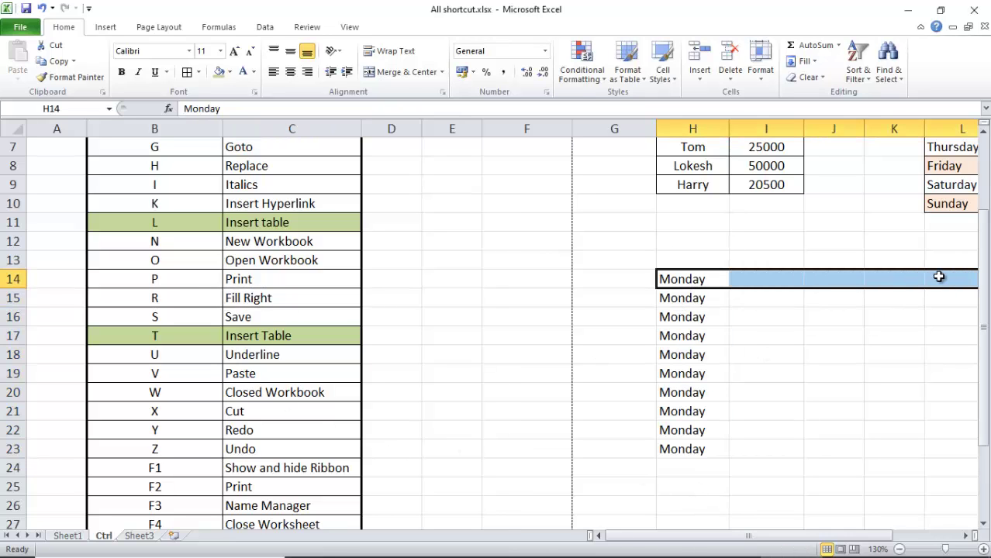
key("ctrl+r")
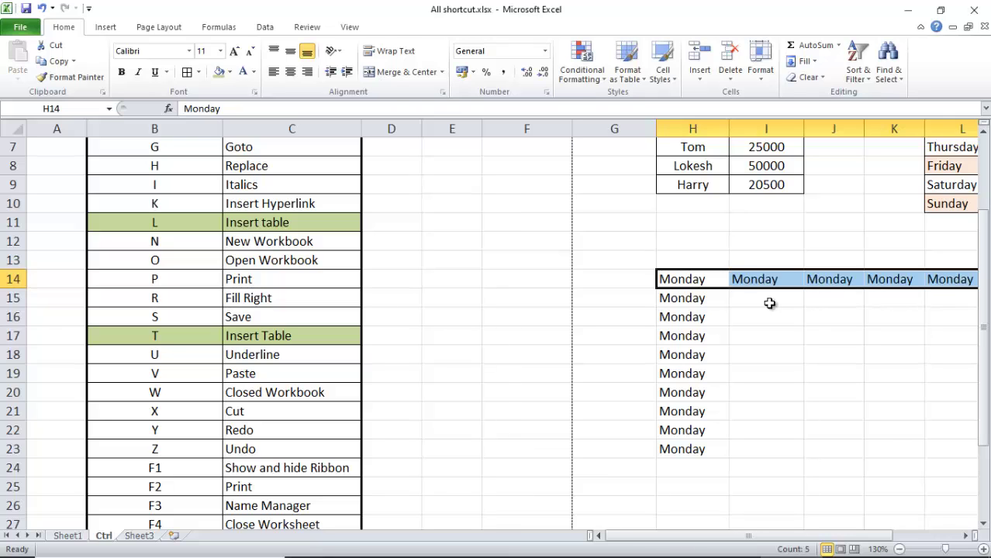
Clear the contents of H14:L24 to remove the filled sample data.
left_click(686, 281)
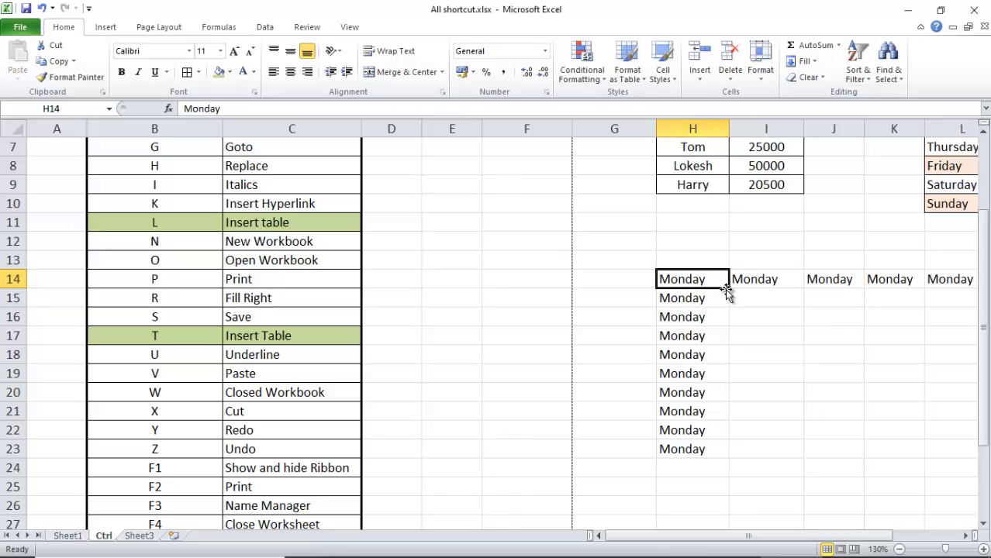
left_click(952, 470, "shift")
key("Delete")
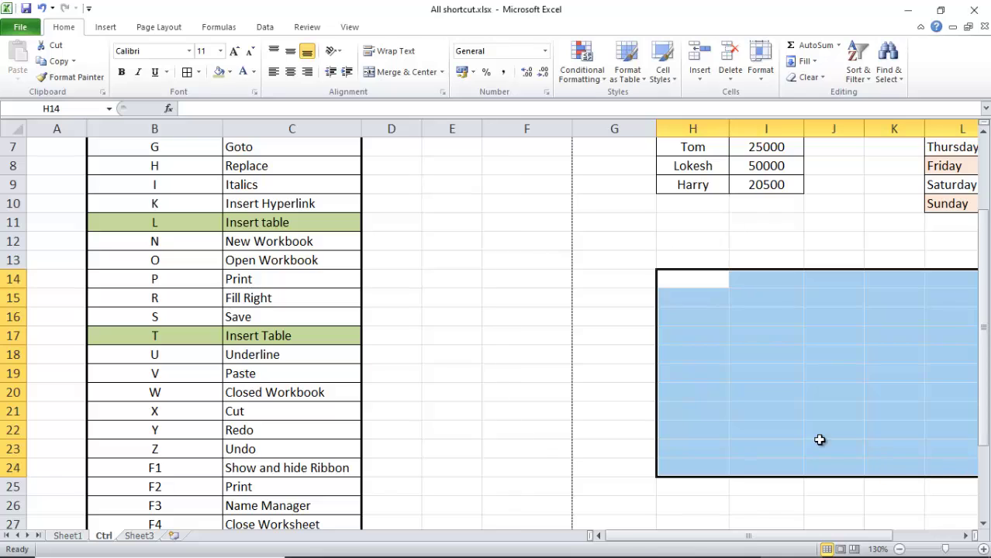
left_click(654, 256)
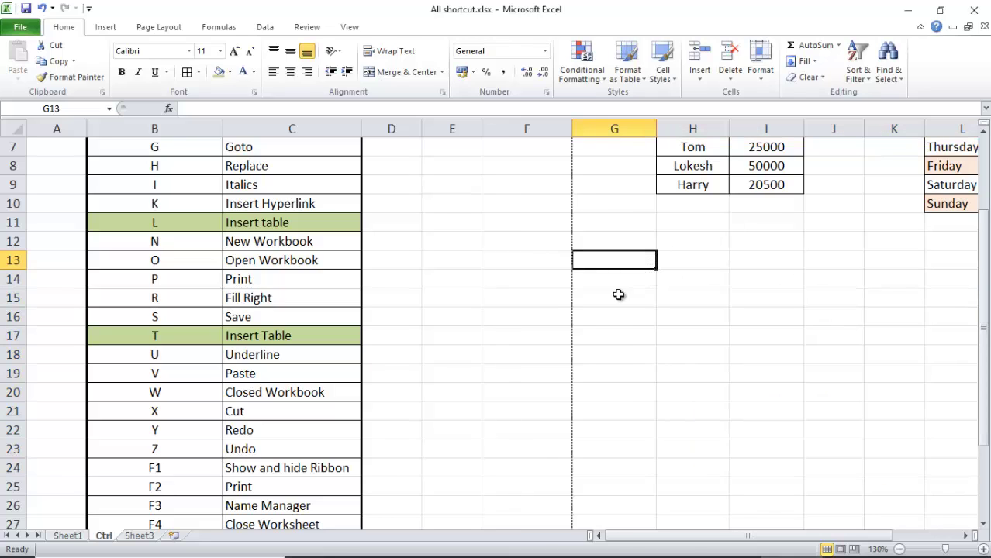
Create a new blank workbook for the S entry in the shortcut list and enter Save in A1.
left_click(242, 320)
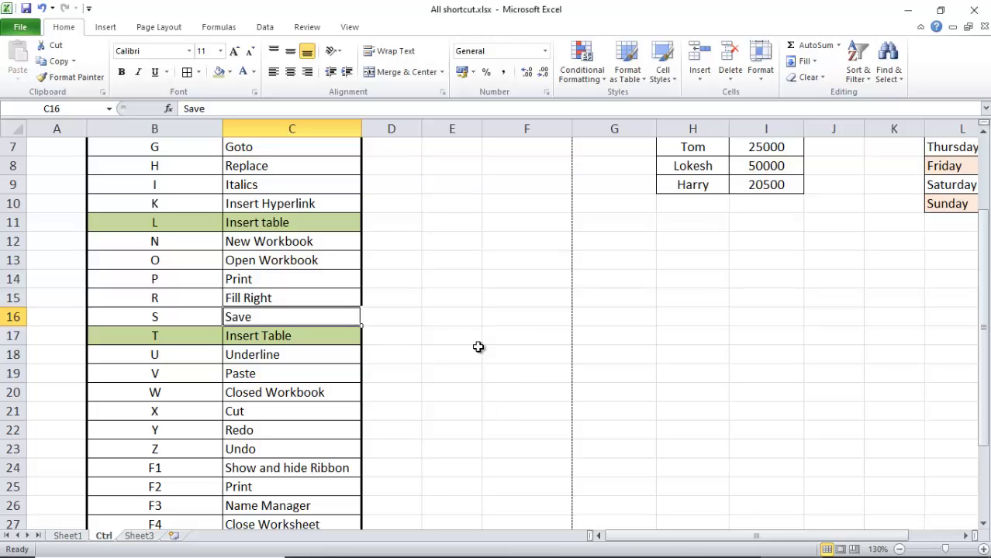
key("ctrl+n")
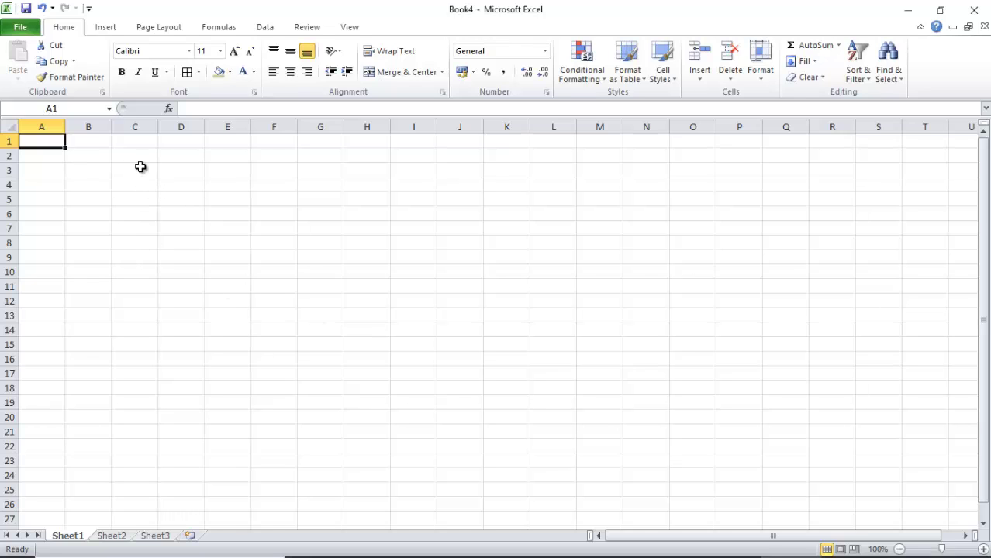
type("Save")
key("Return")
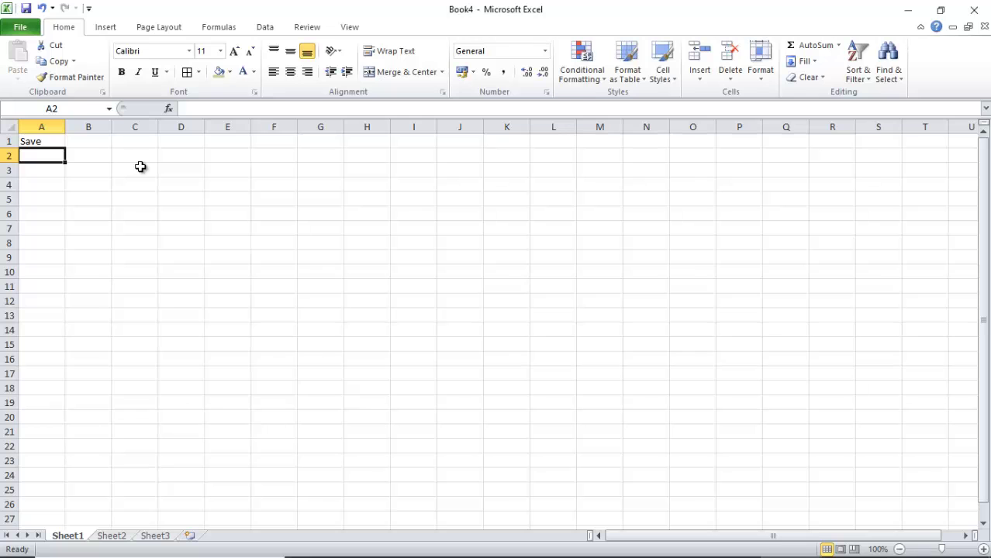
Bring up the Save As dialog for the new workbook and dismiss it.
key("ctrl+s")
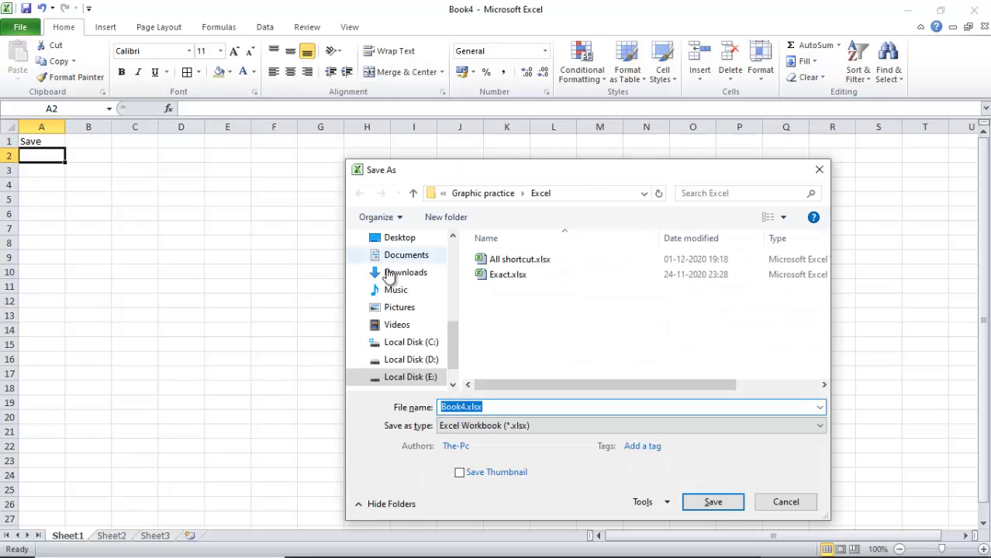
left_click_drag(543, 174, 540, 126)
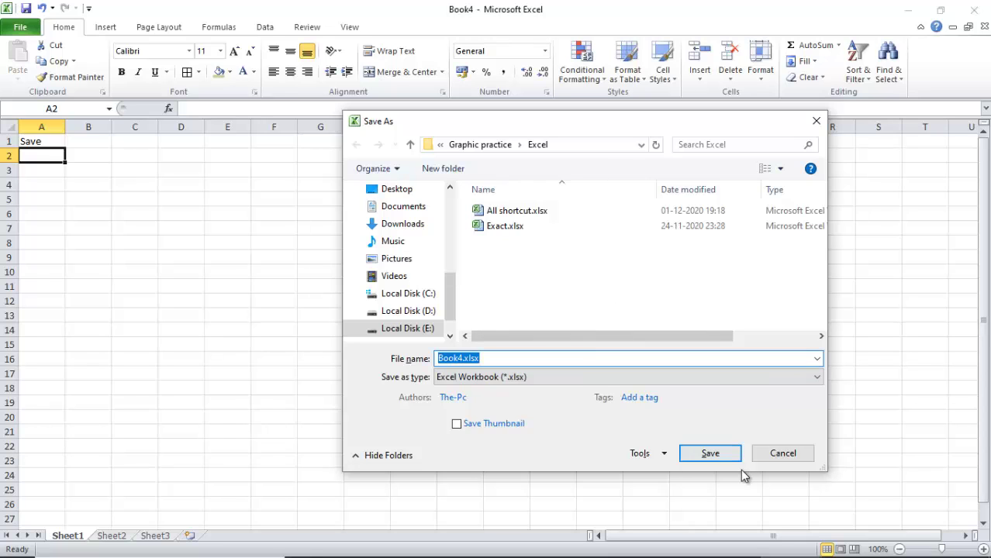
left_click(790, 455)
Close the new workbook without saving it and return to the shortcut list.
left_click(618, 301)
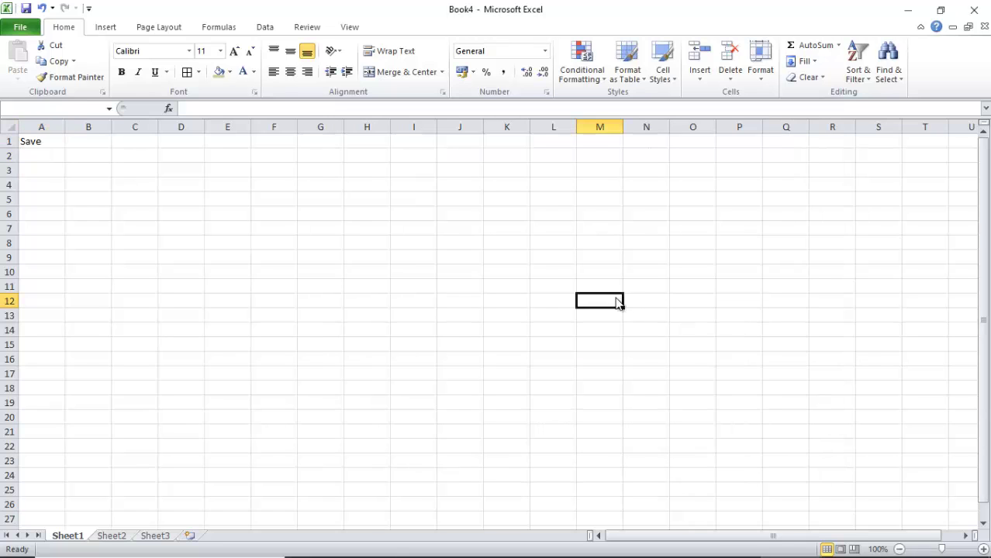
key("ctrl+w")
left_click(504, 302)
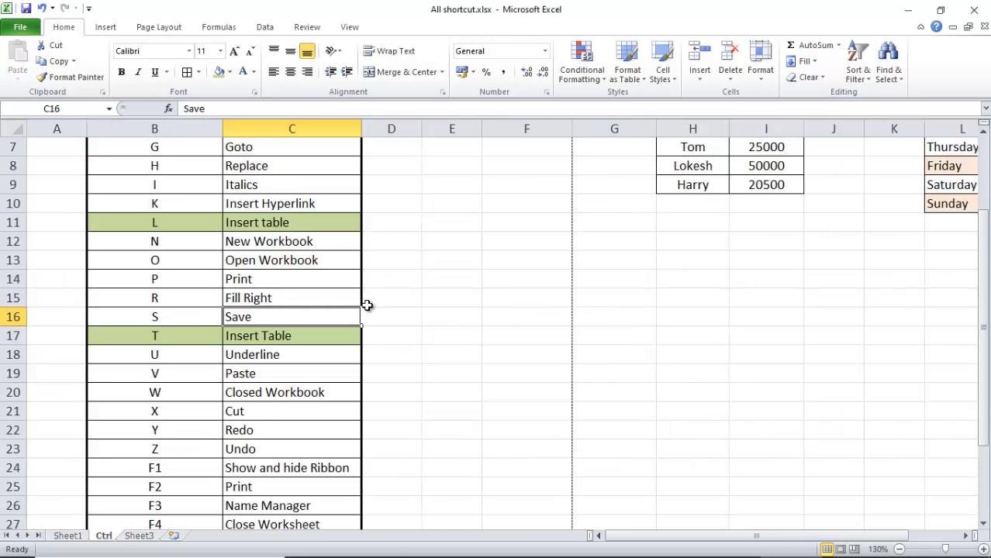
Underline the names and sales figures in H5:I9 for the U entry in the shortcut list.
left_click(289, 336)
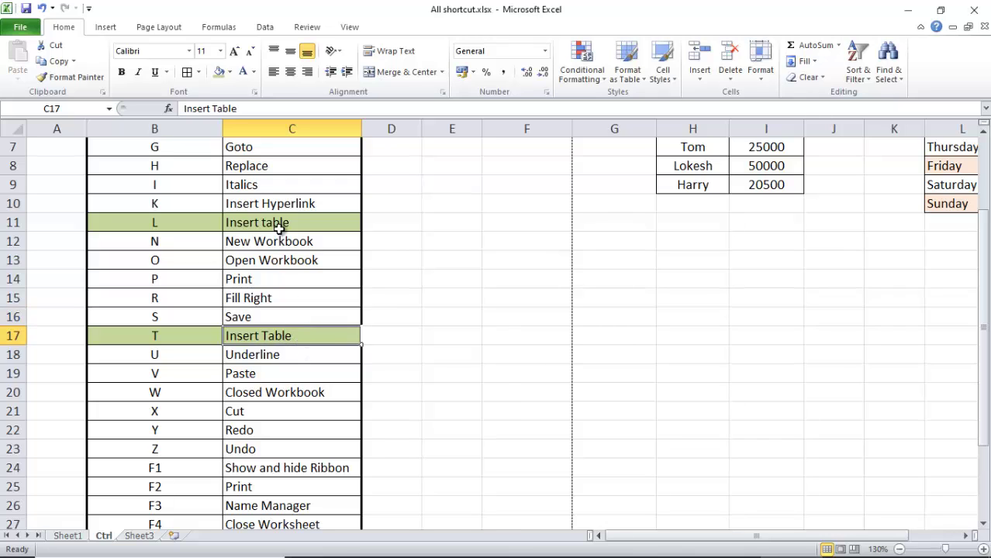
left_click(156, 221)
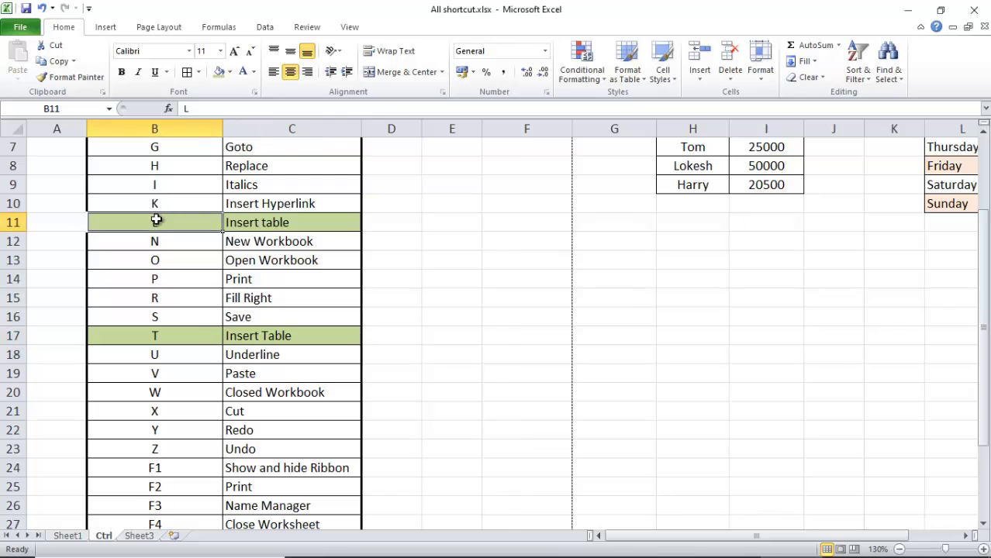
left_click(178, 347)
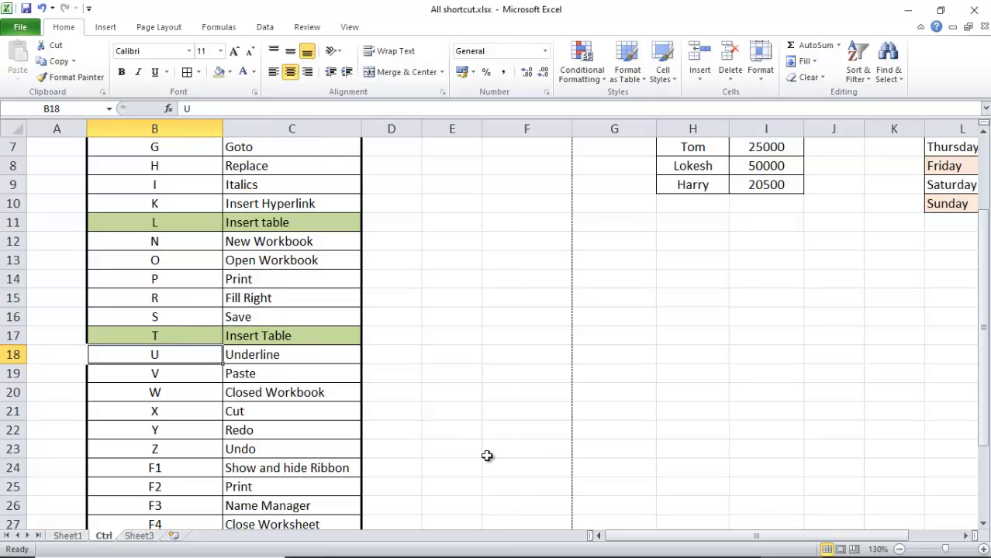
left_click_drag(698, 535, 722, 535)
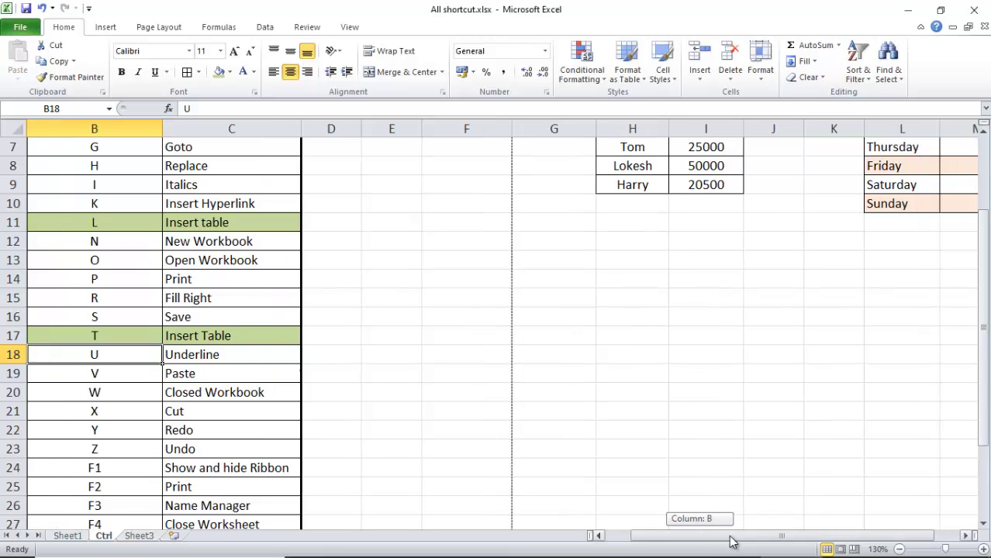
scroll(706, 318, "up", 2)
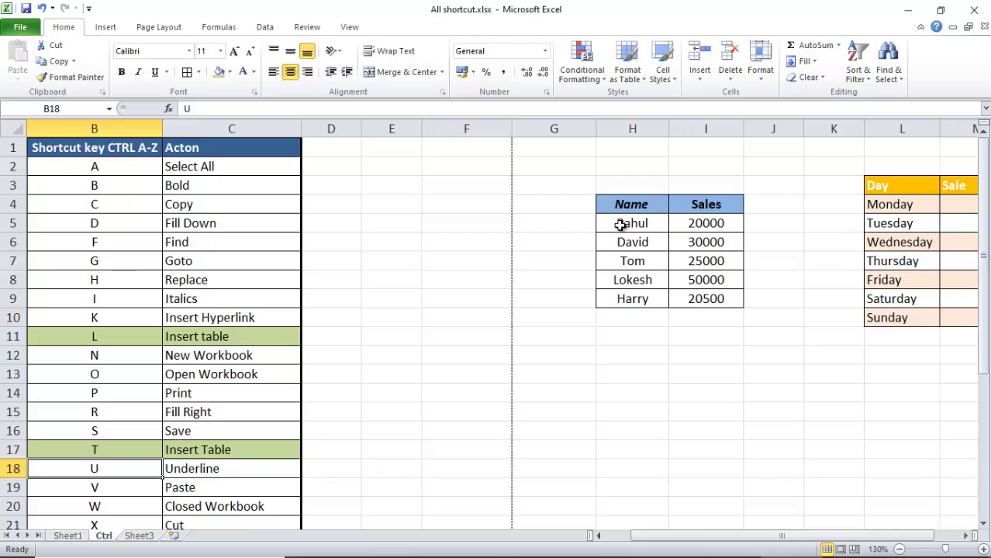
left_click_drag(618, 223, 717, 296)
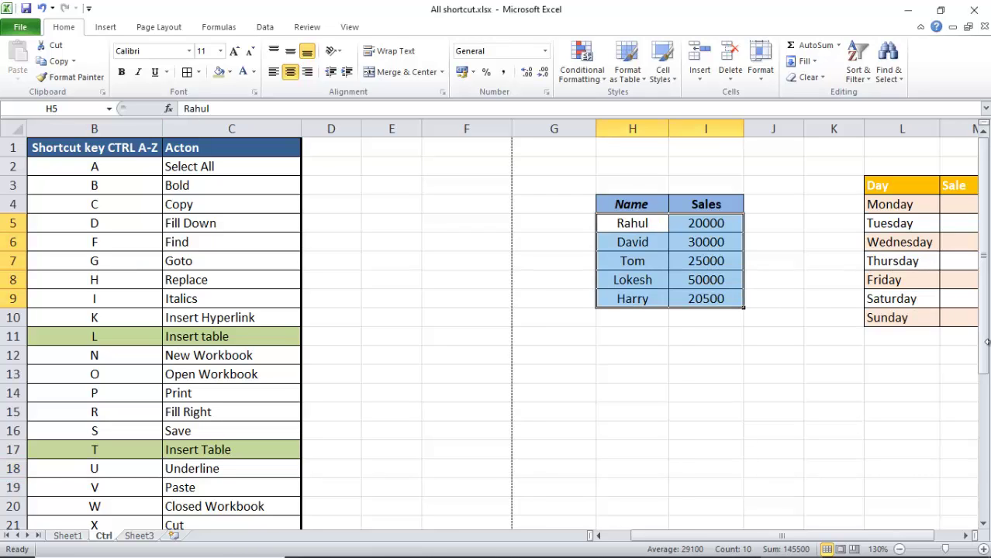
key("ctrl+u")
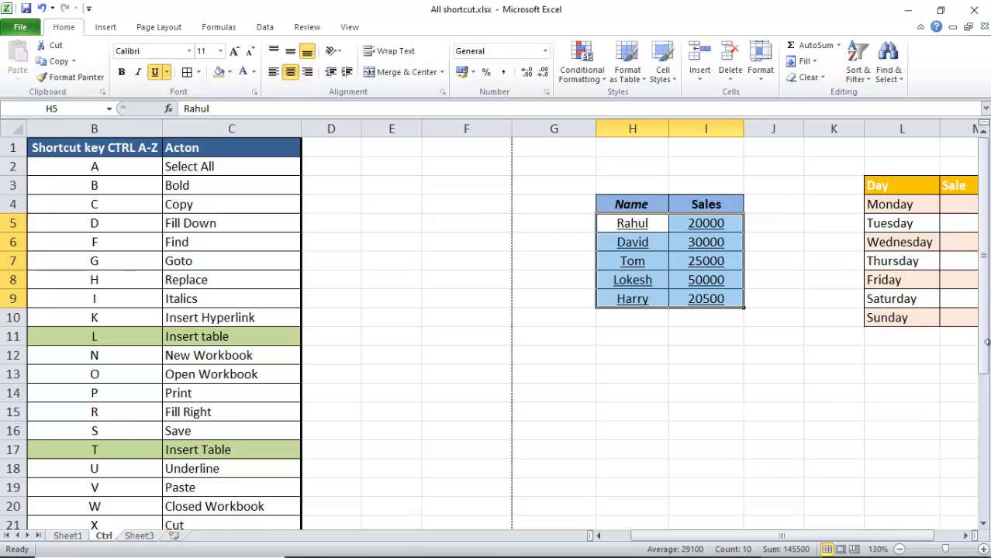
Remove the underline from the names and sales figures in H5:I9.
left_click(811, 331)
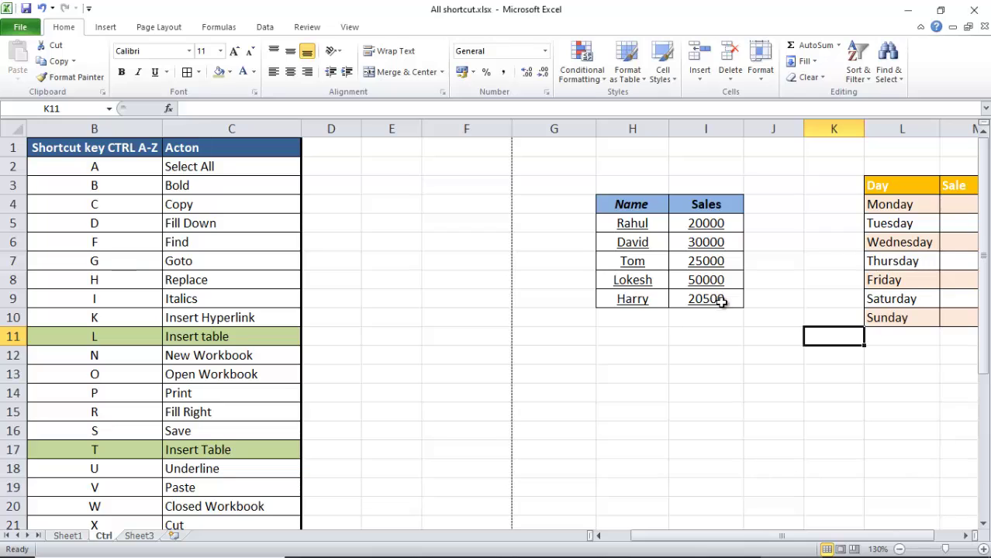
left_click_drag(721, 302, 642, 233)
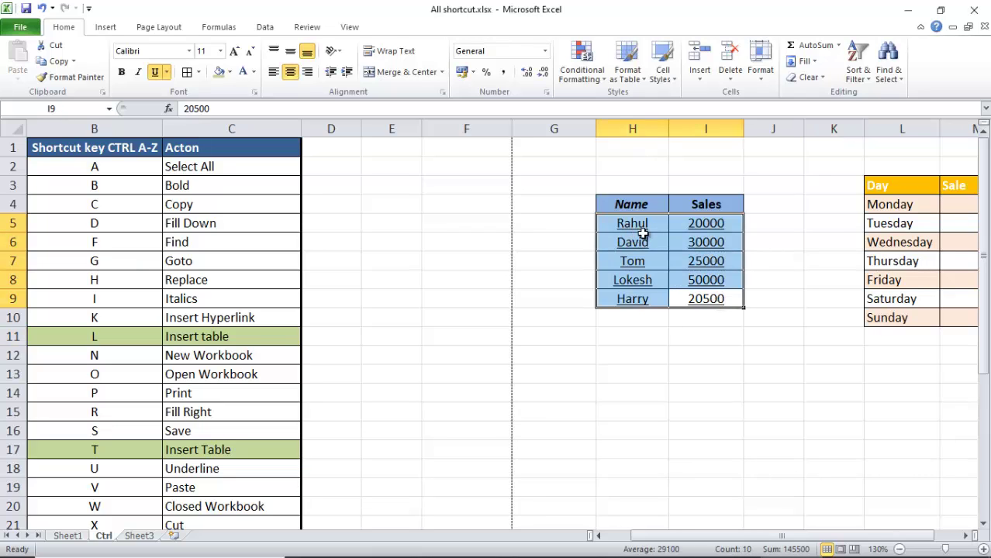
key("ctrl+u")
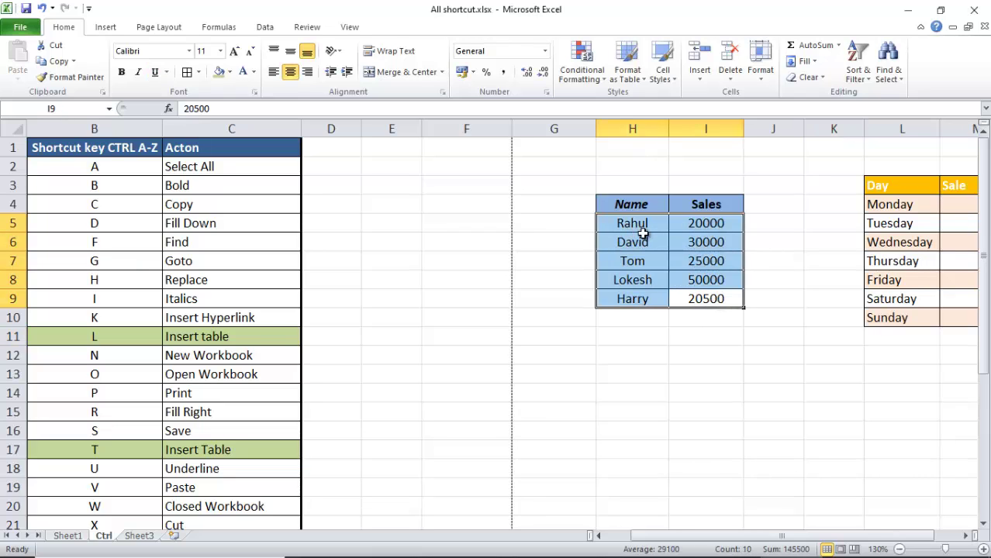
Review the V entry for Paste in the shortcut list.
left_click(643, 343)
scroll(781, 361, "down", 1)
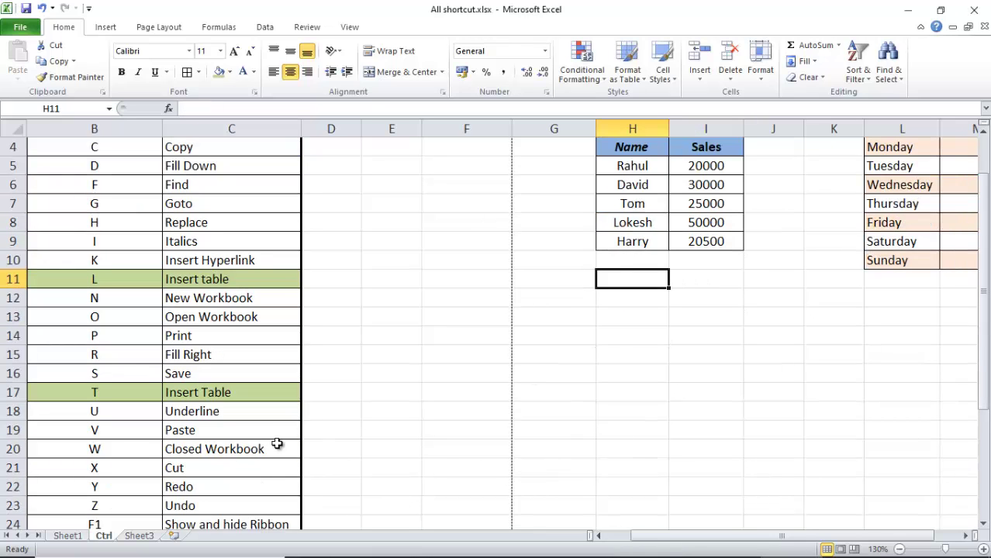
left_click(127, 434)
left_click(186, 435)
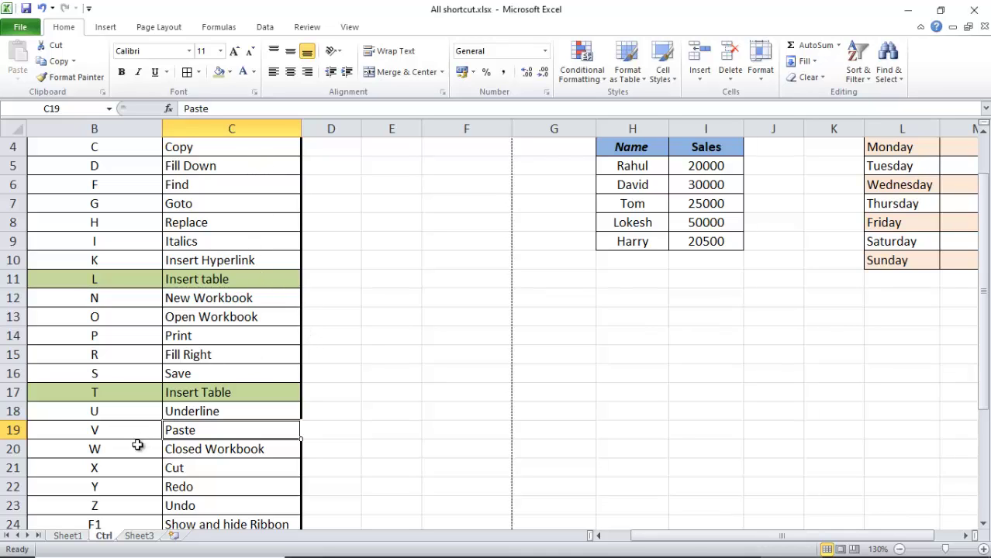
left_click(392, 430)
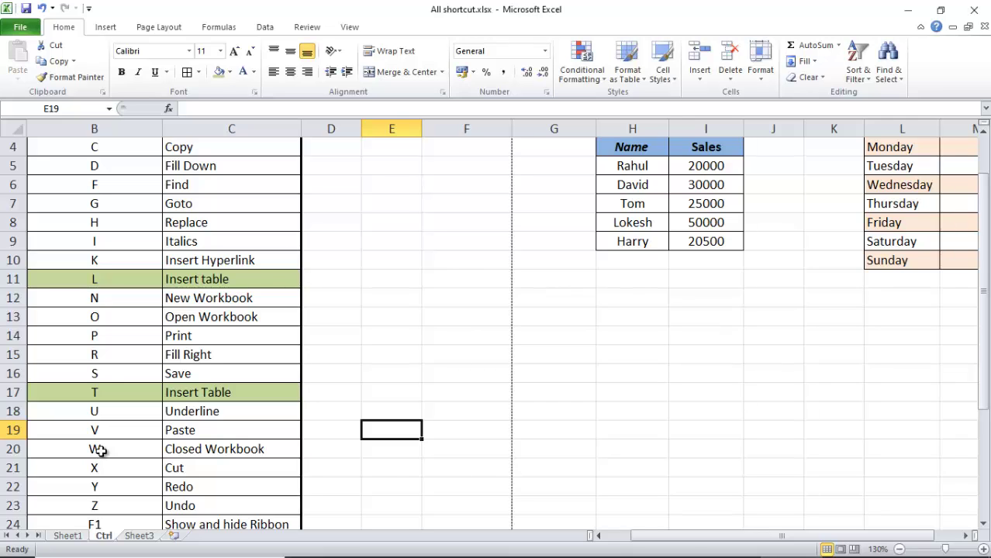
Close the All shortcut.xlsx workbook with its changes saved and reopen it.
left_click(400, 408)
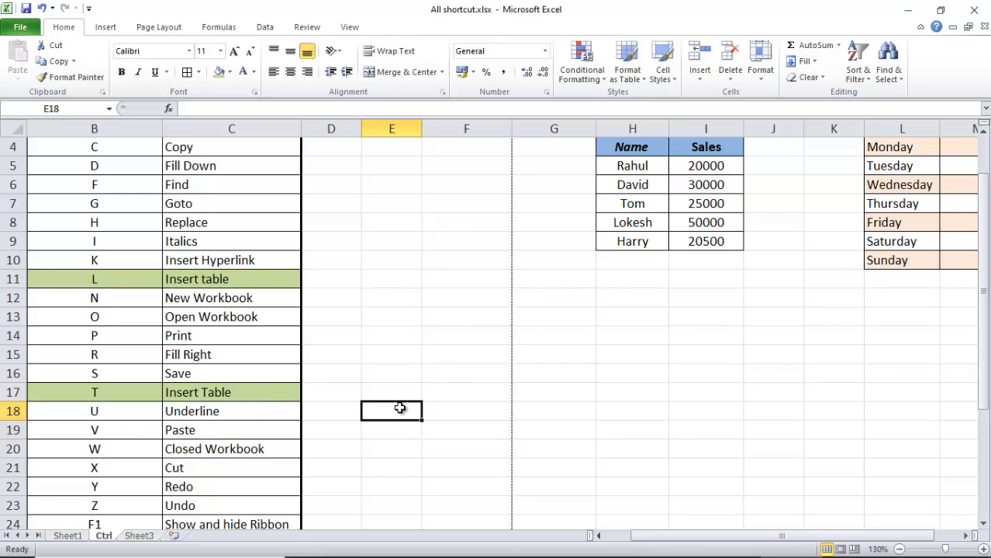
key("ctrl+w")
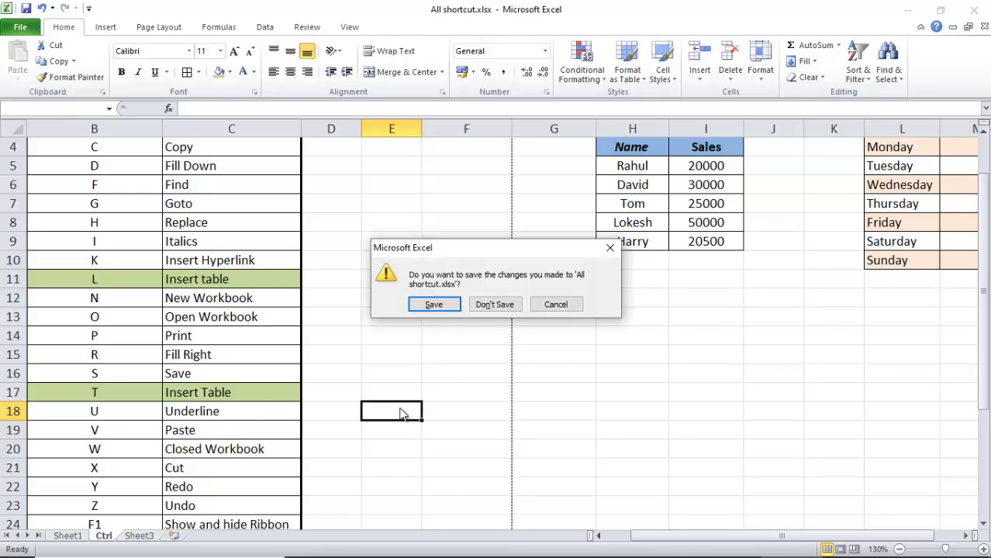
left_click(443, 308)
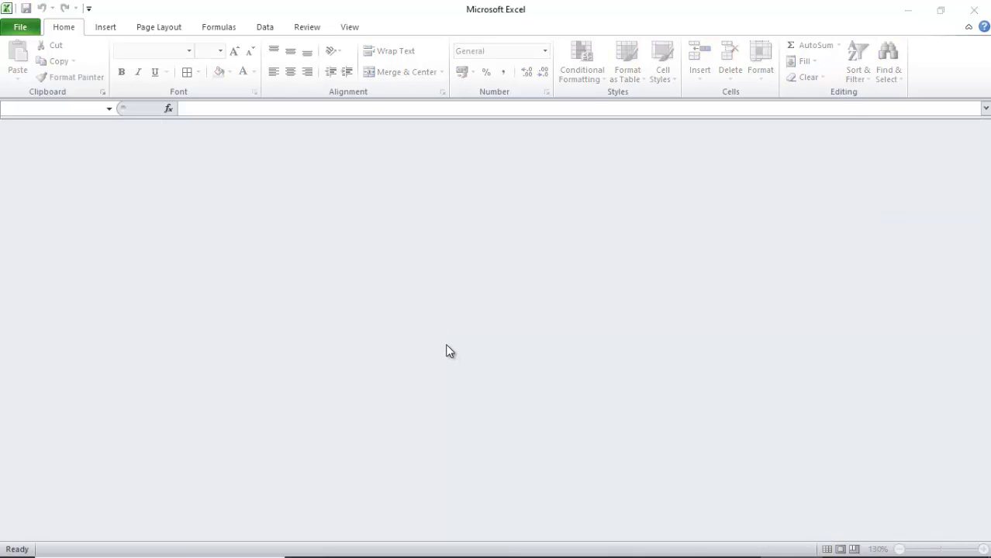
key("ctrl+o")
double_click(566, 159)
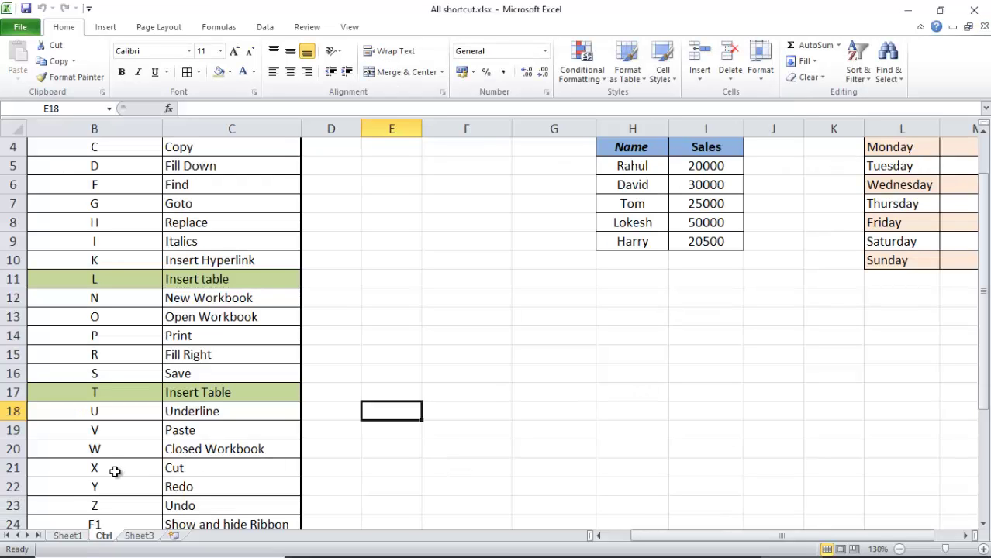
Enter the last name from the sales table in cell G16 as sample text for the X (Cut) entry.
left_click(114, 471)
left_click(174, 471)
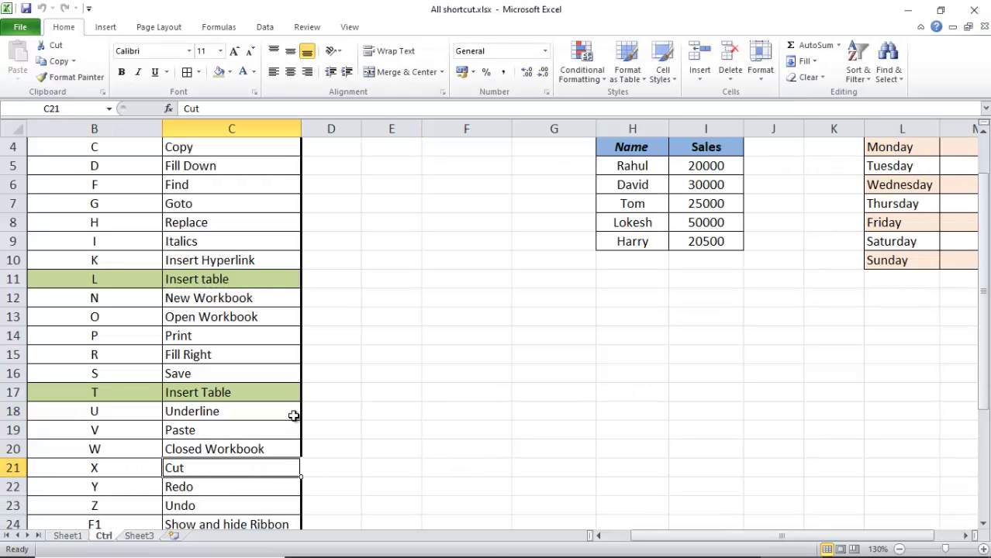
left_click(565, 374)
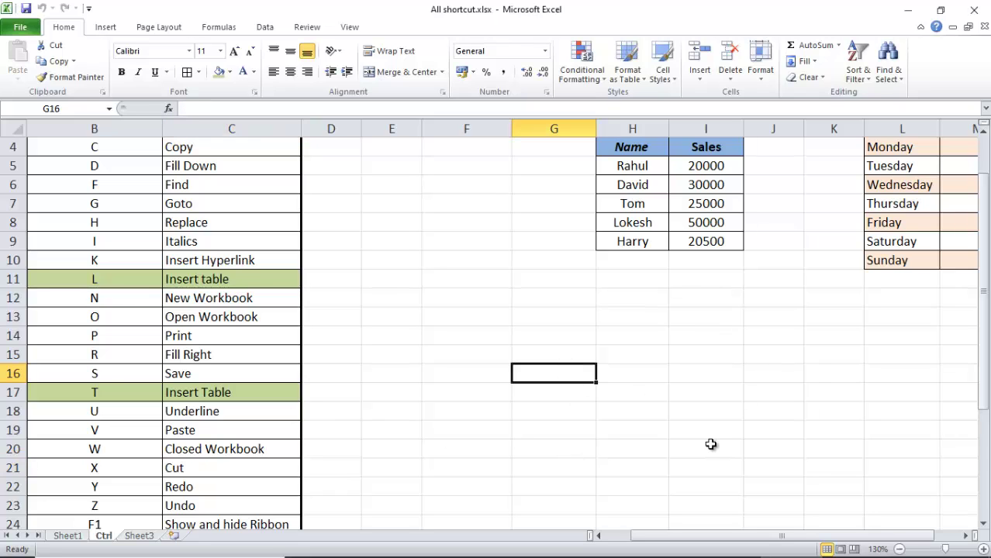
type("Ar")
key("BackSpace")
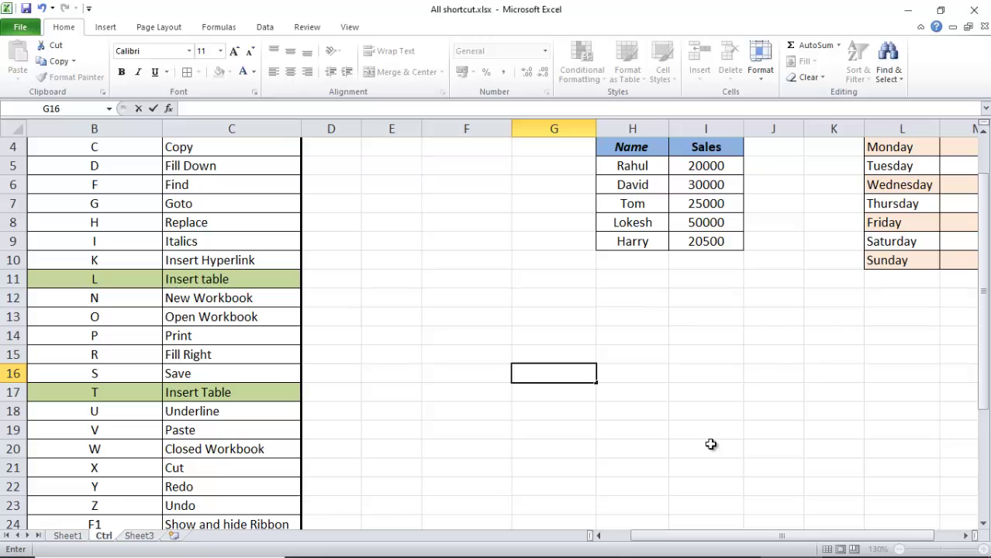
type("Harry")
key("ctrl+Return")
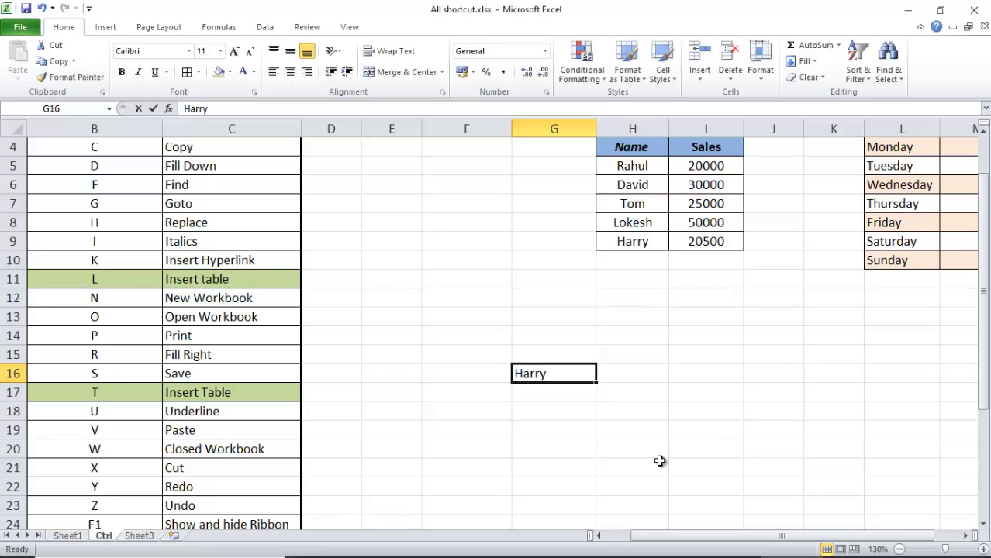
Cut the sample name from G16 and paste it into I17.
key("ctrl+c")
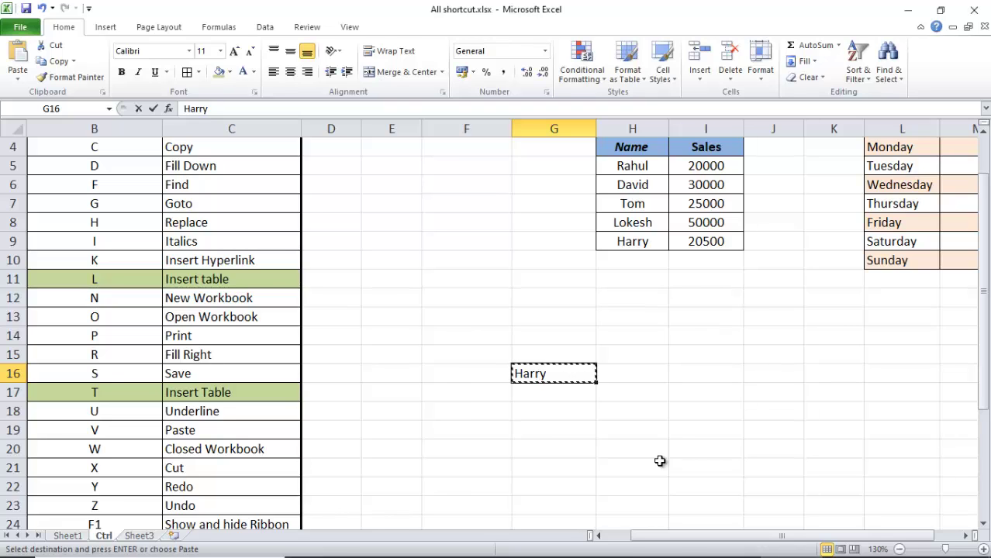
left_click(707, 399)
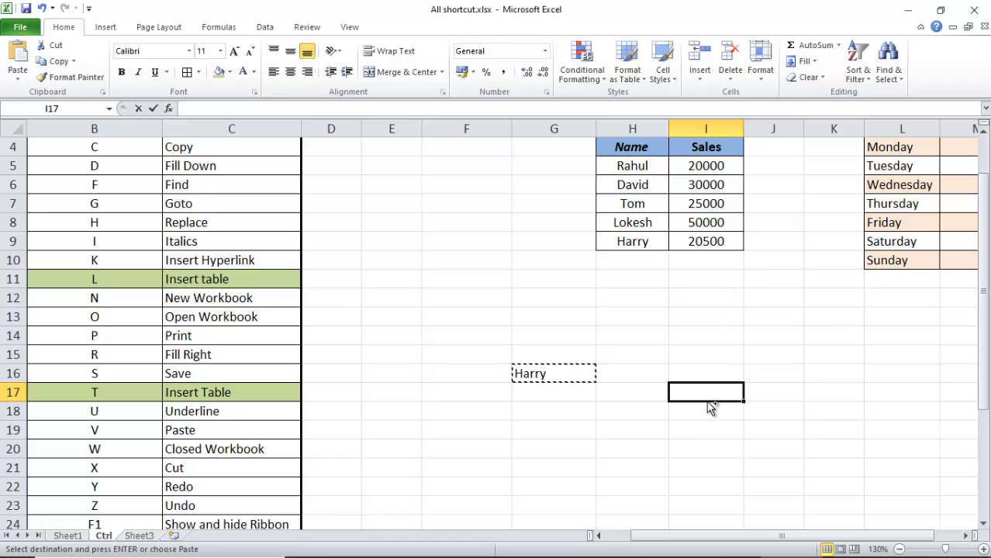
key("ctrl+v")
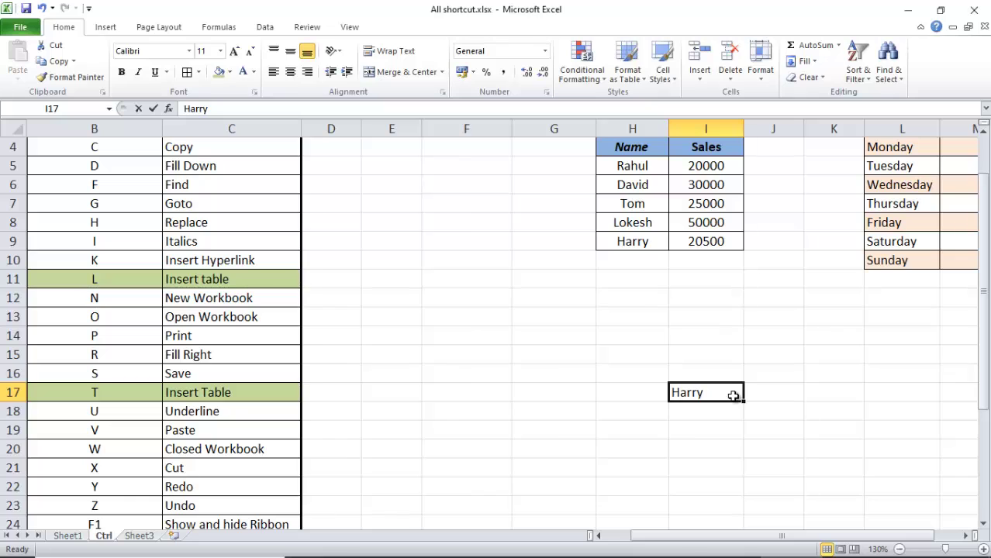
Undo the paste of the sample name in I17 and reapply it.
key("ctrl+z")
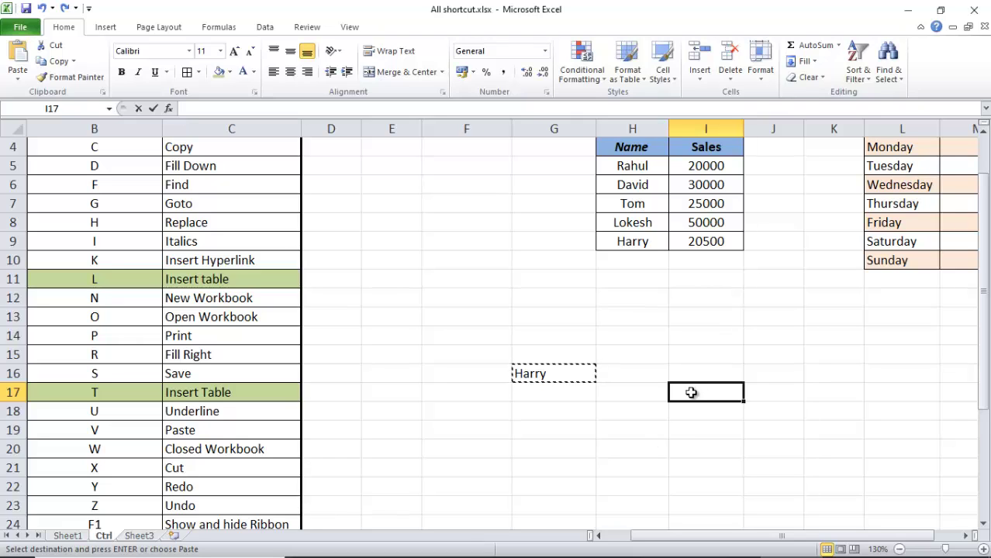
key("ctrl+v")
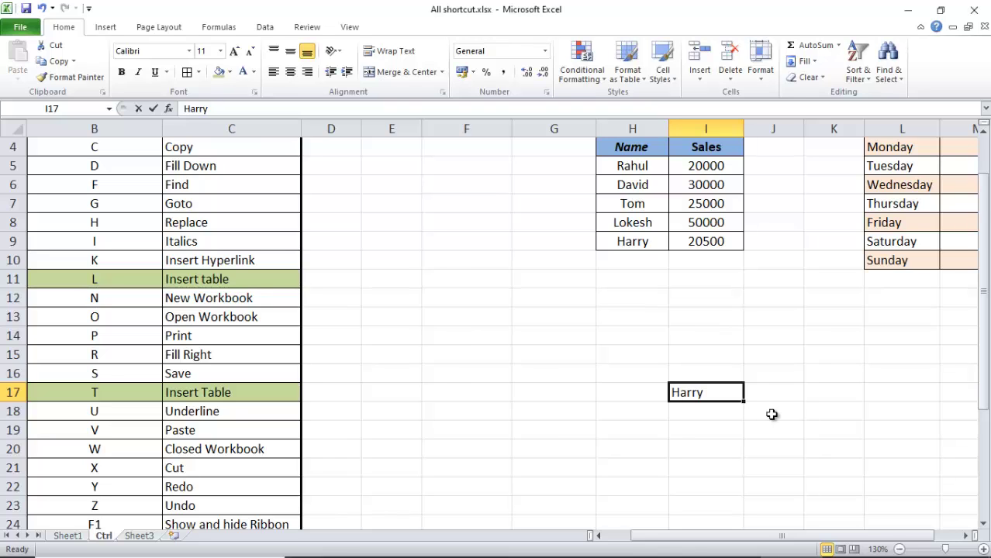
Collapse the ribbon to demonstrate the F1 entry in the shortcut list.
scroll(264, 453, "down", 1)
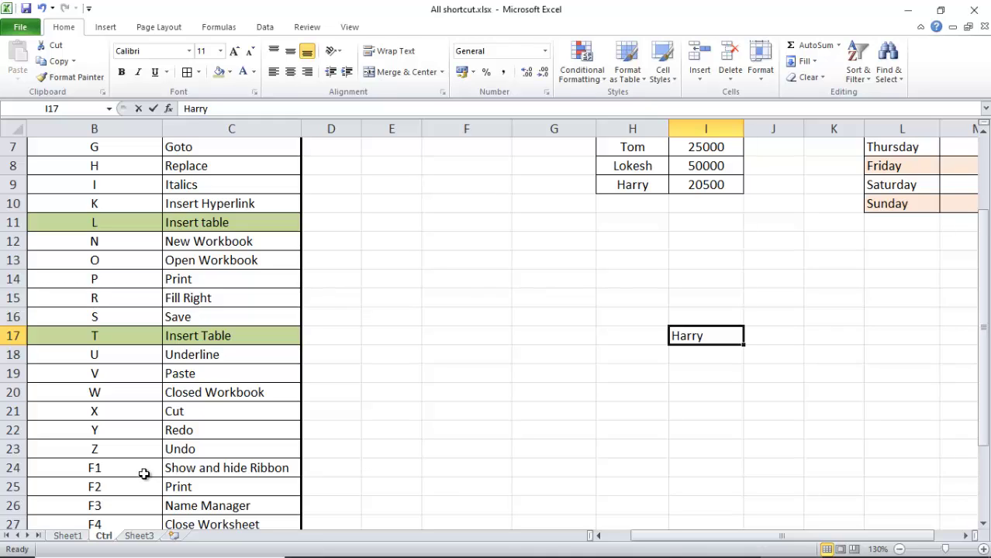
left_click(257, 470)
left_click(321, 469)
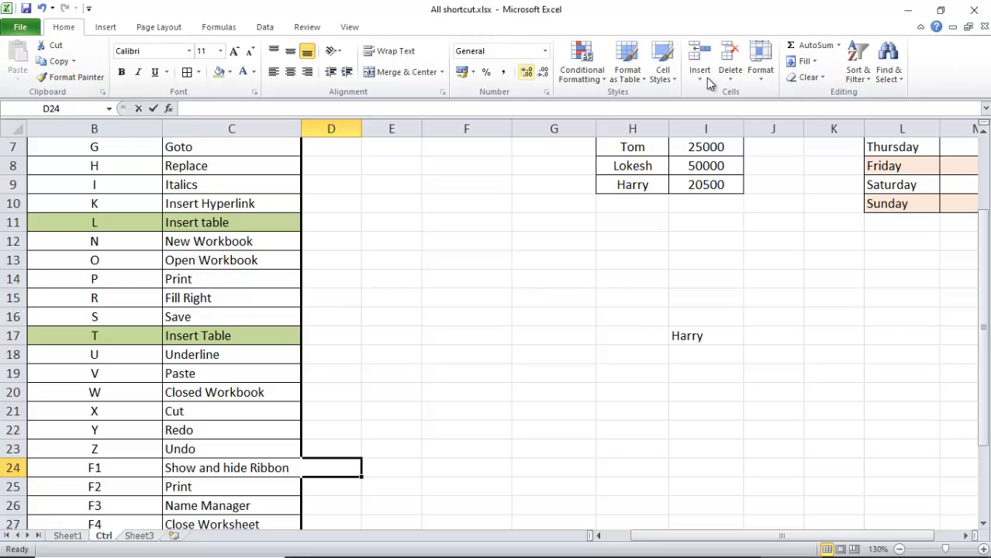
left_click(121, 28)
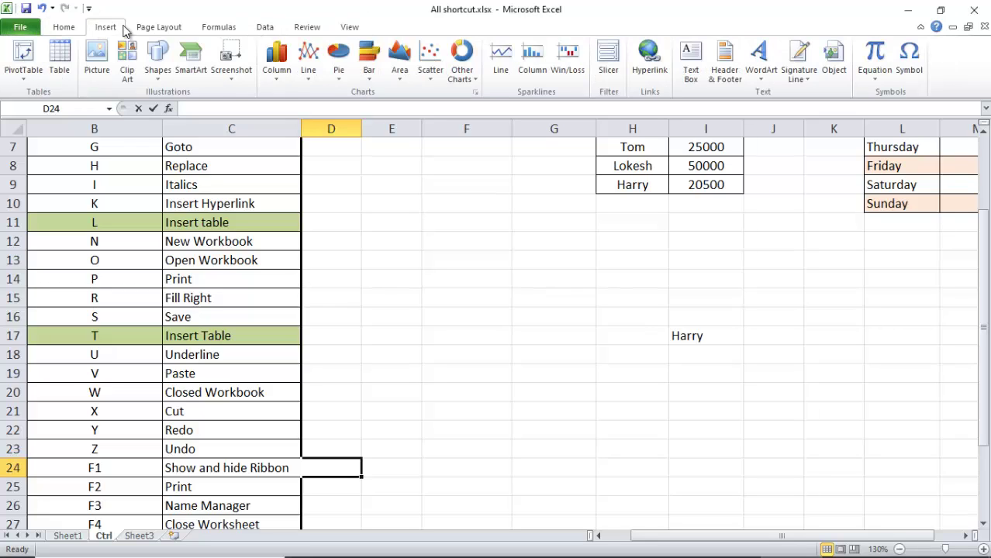
left_click(163, 28)
left_click(56, 28)
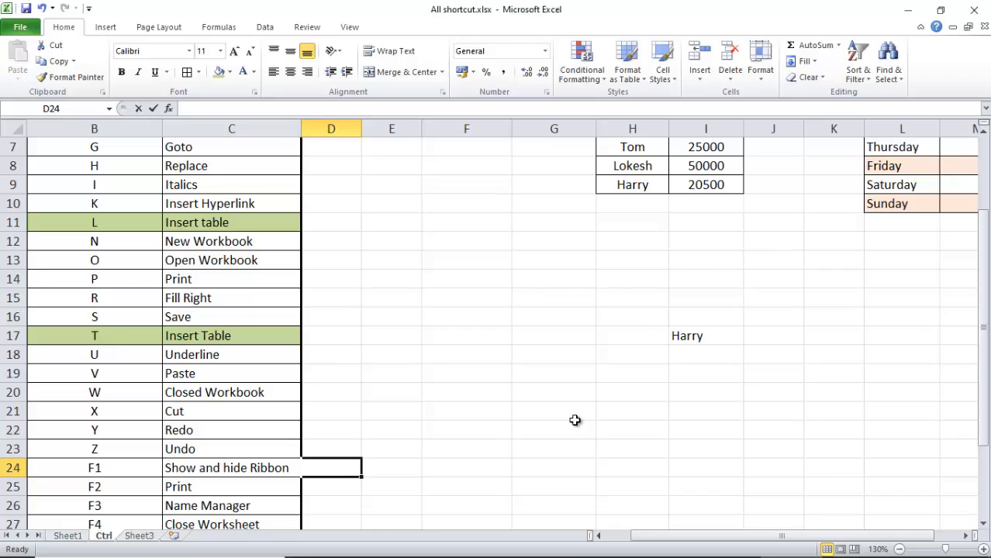
key("ctrl+F1")
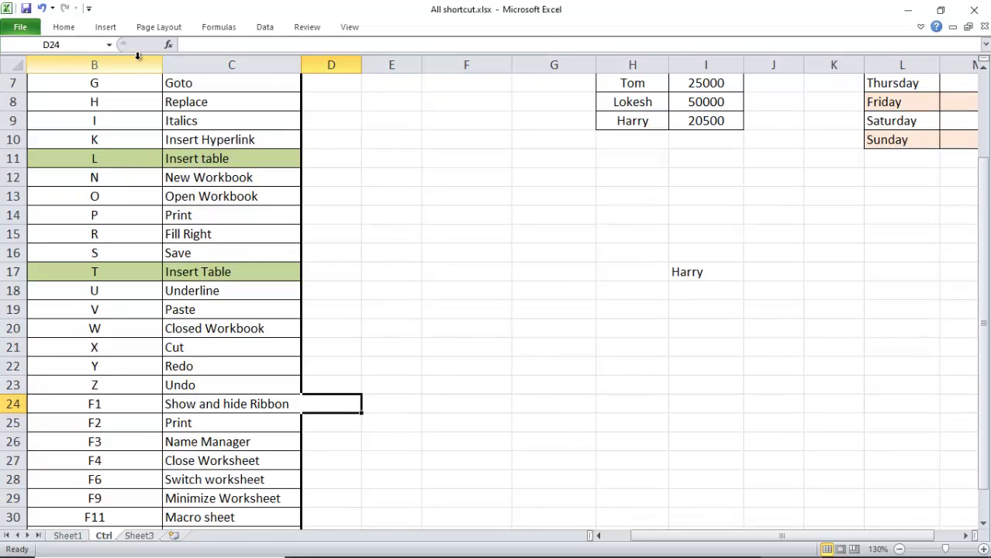
Show the Home commands temporarily while the ribbon is collapsed, and return to cell G17.
left_click(66, 29)
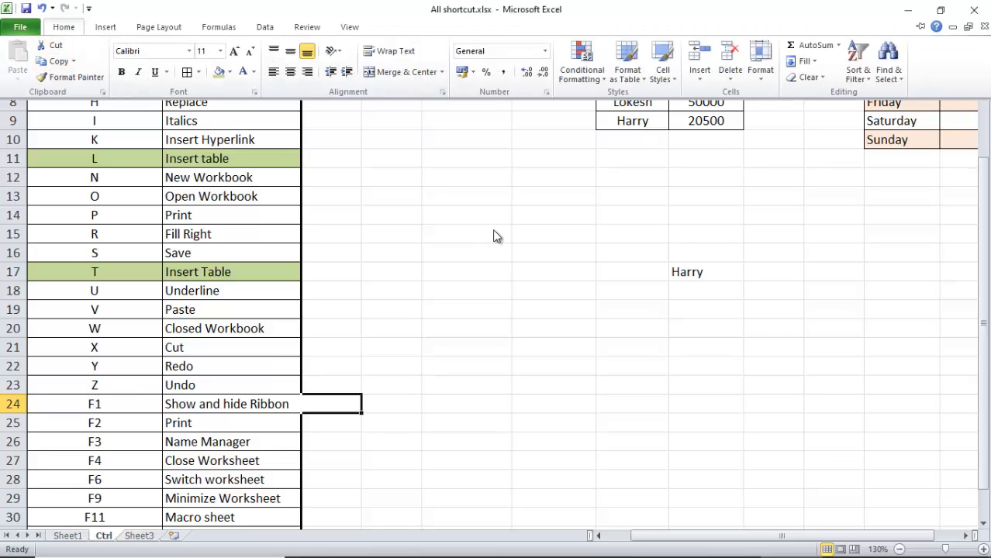
left_click(515, 266)
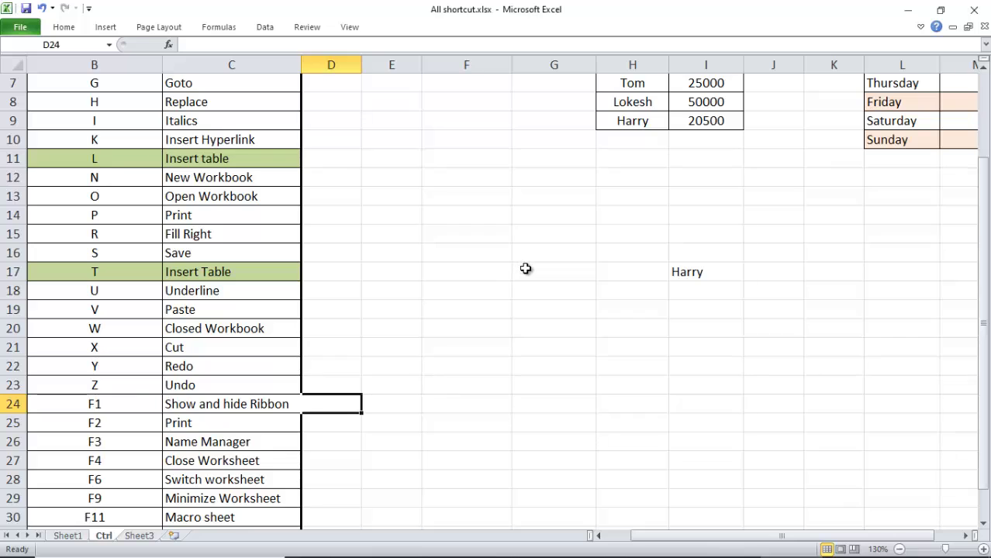
left_click(524, 269)
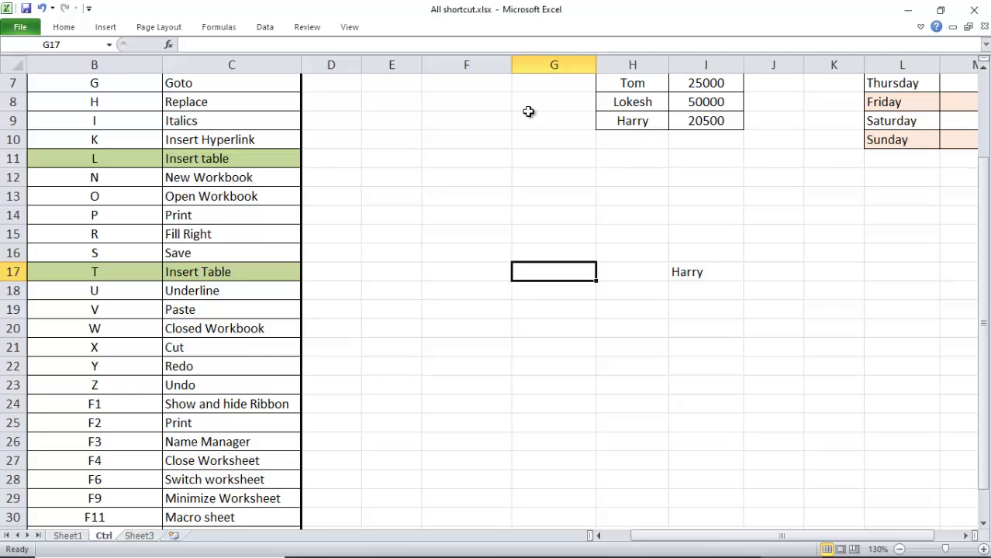
Toggle the ribbon on and off once more and restore it permanently with the Home commands displayed.
key("ctrl+F1")
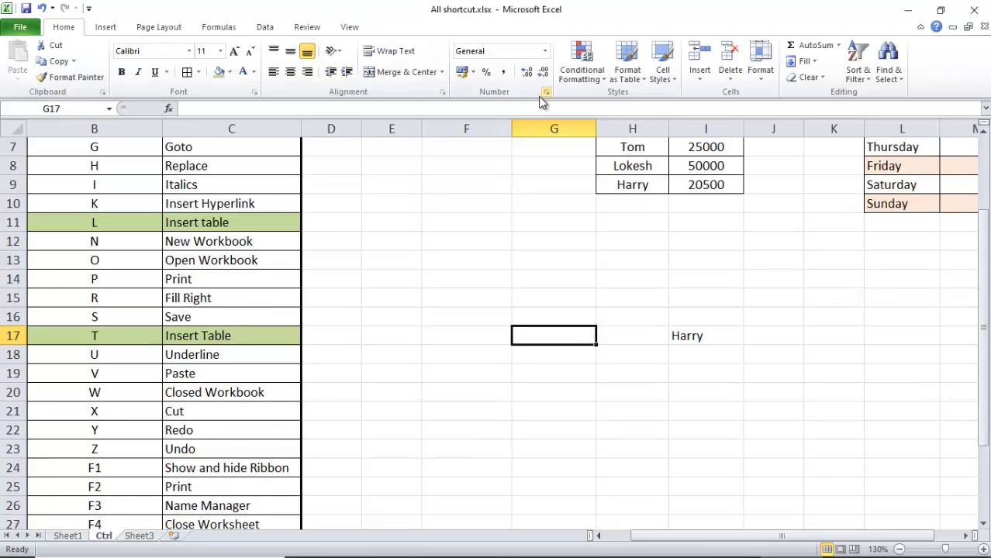
key("ctrl+F1")
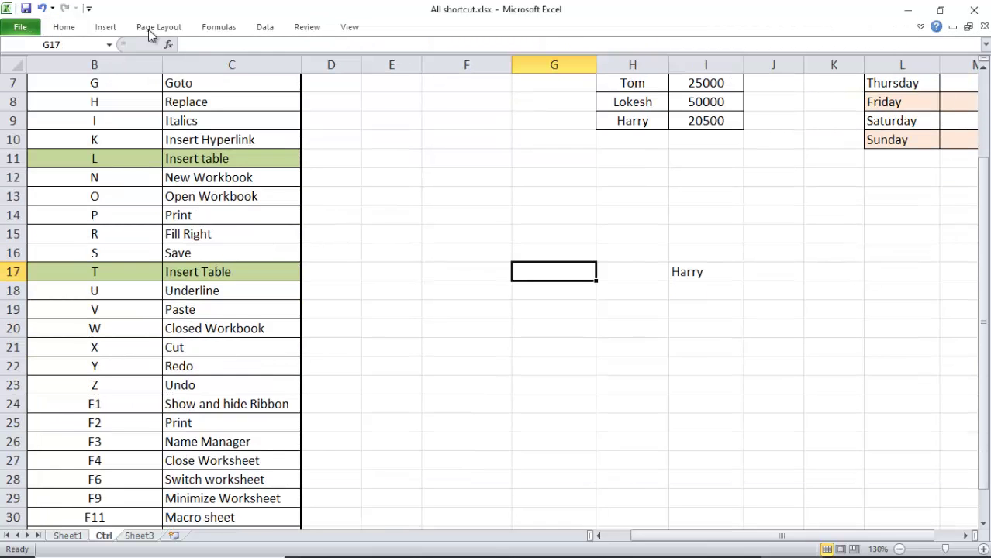
double_click(73, 31)
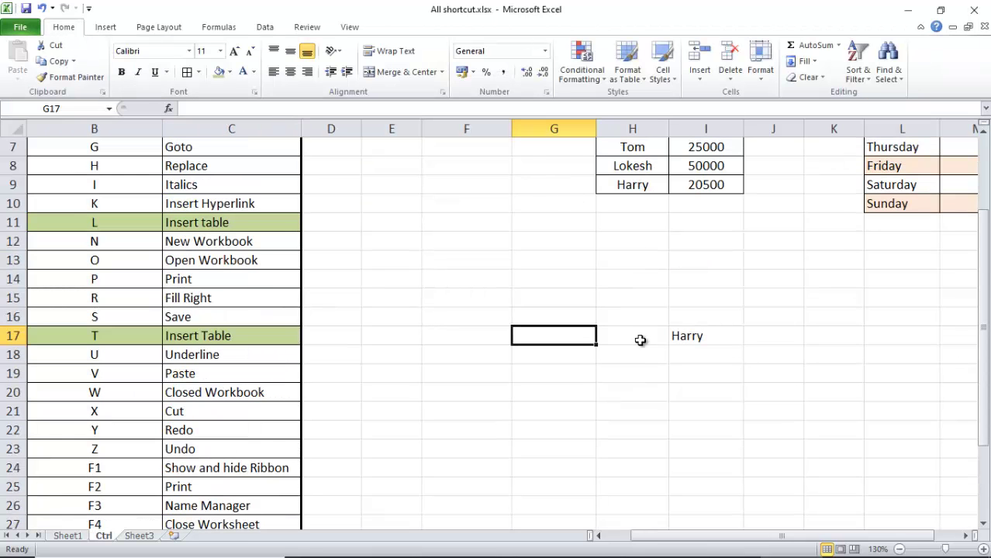
Bring up the print settings and preview for the F2 entry in the shortcut list, and return to the sheet.
left_click(256, 488)
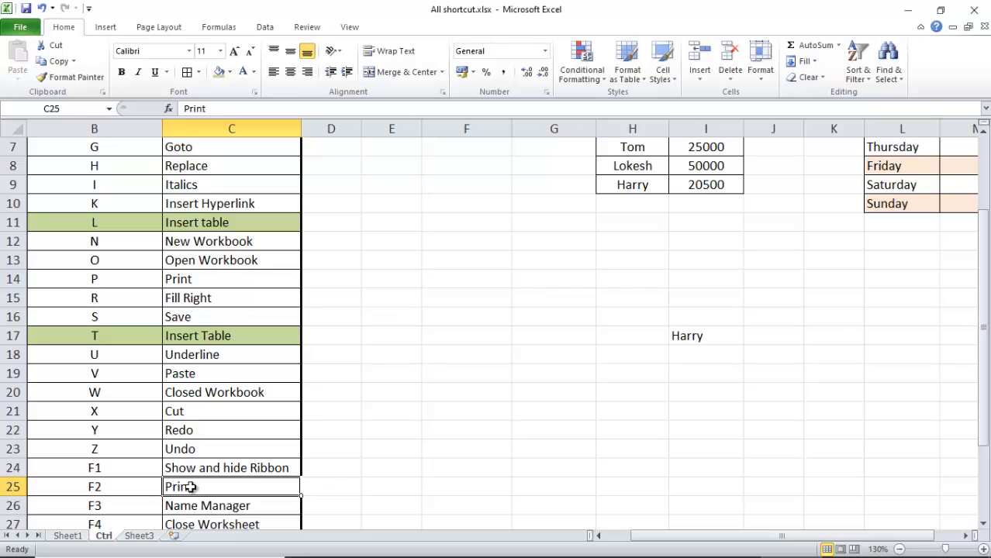
left_click(146, 491)
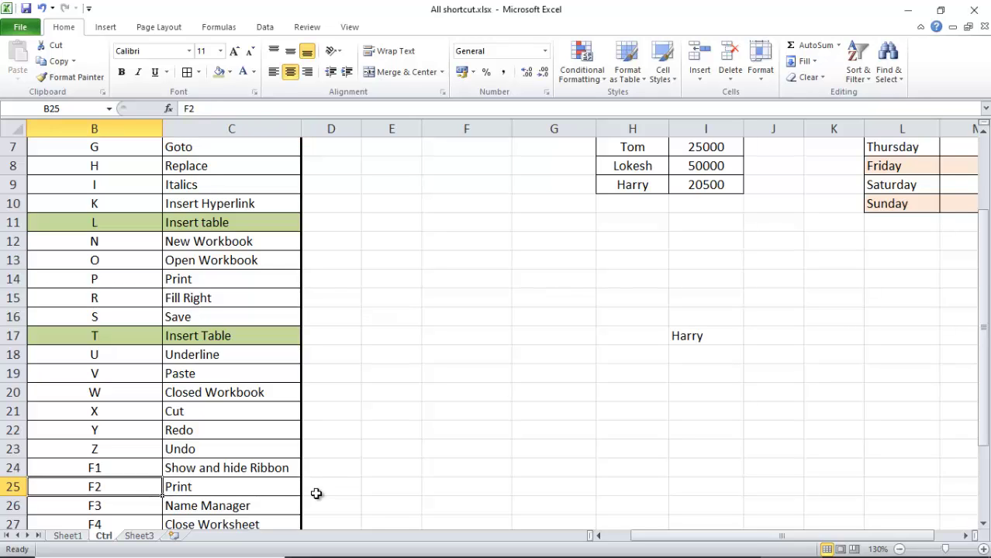
key("ctrl+p")
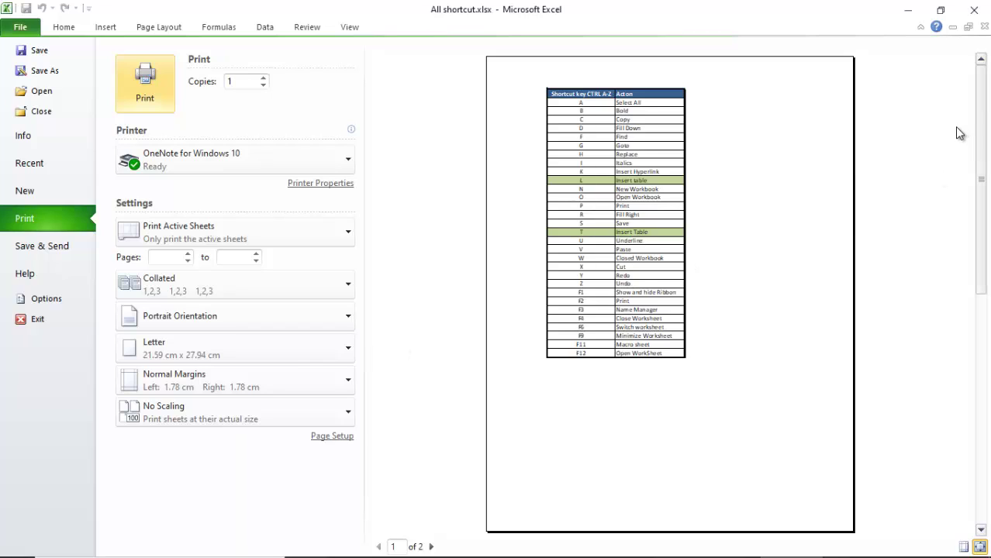
key("Escape")
Open the Name Manager from cell I11 for the F3 entry and start defining a new name.
scroll(297, 331, "down", 3)
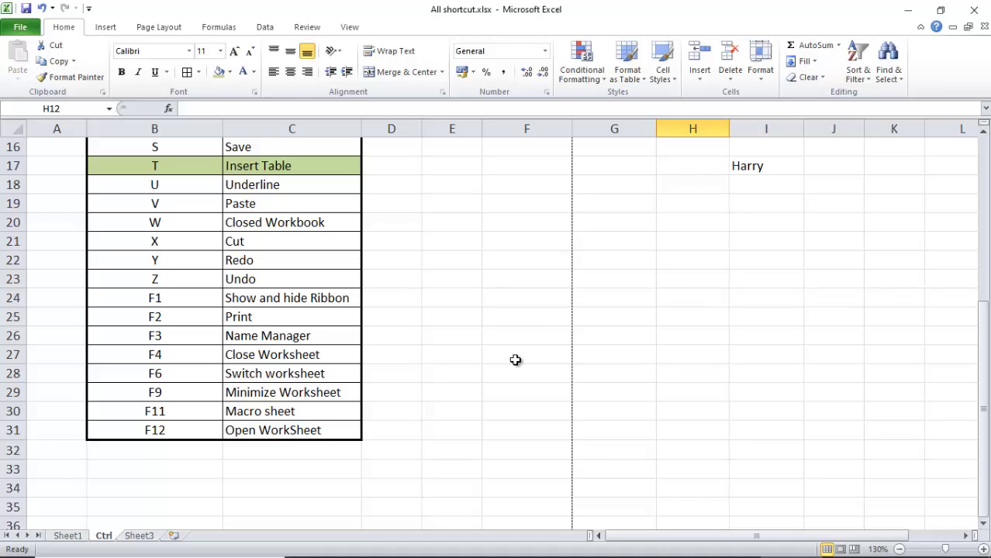
scroll(574, 356, "up", 2)
scroll(756, 302, "up", 2)
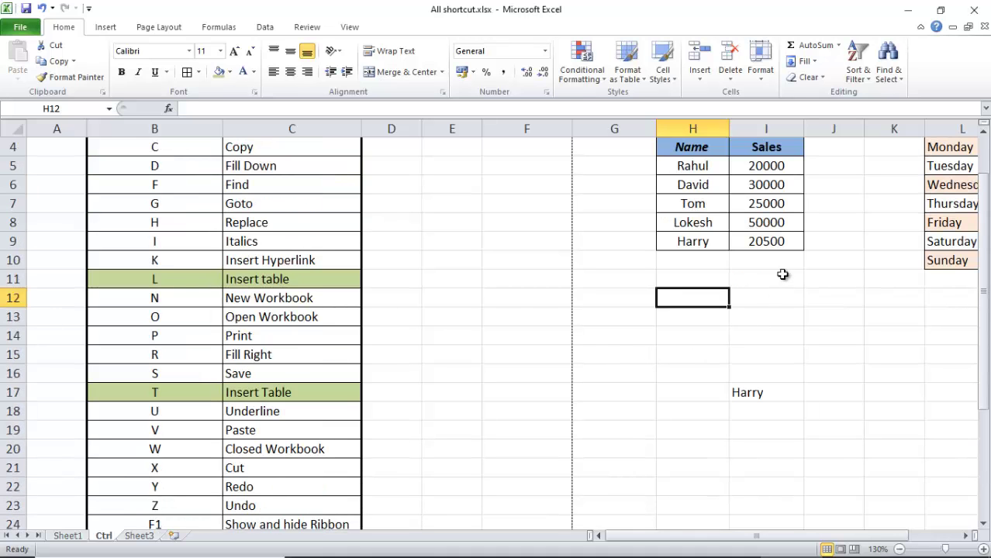
left_click(782, 275)
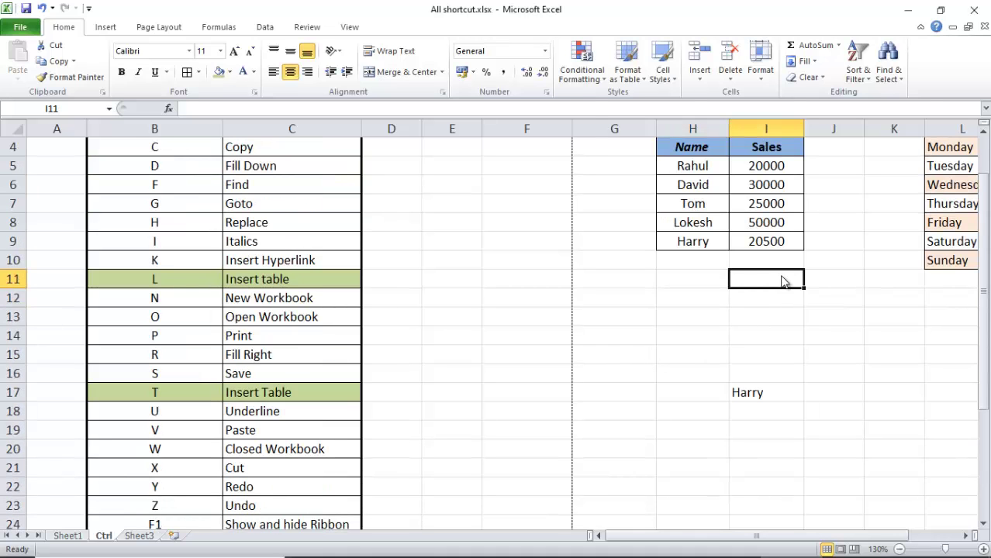
key("ctrl+F3")
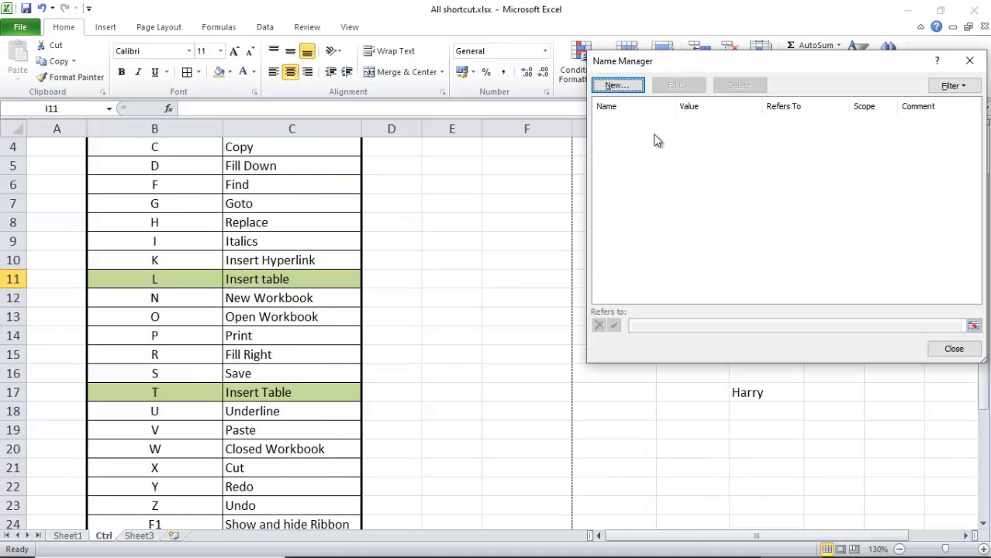
left_click(619, 87)
left_click_drag(804, 144, 619, 194)
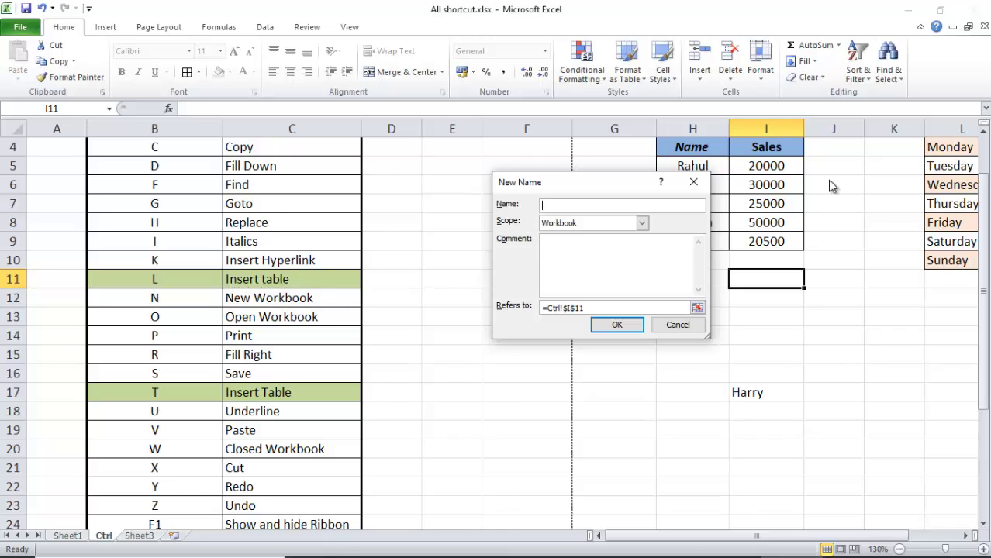
Set the new name's reference to the Name and Sales table, =Ctrl!$H$4:$I$9.
left_click(696, 307)
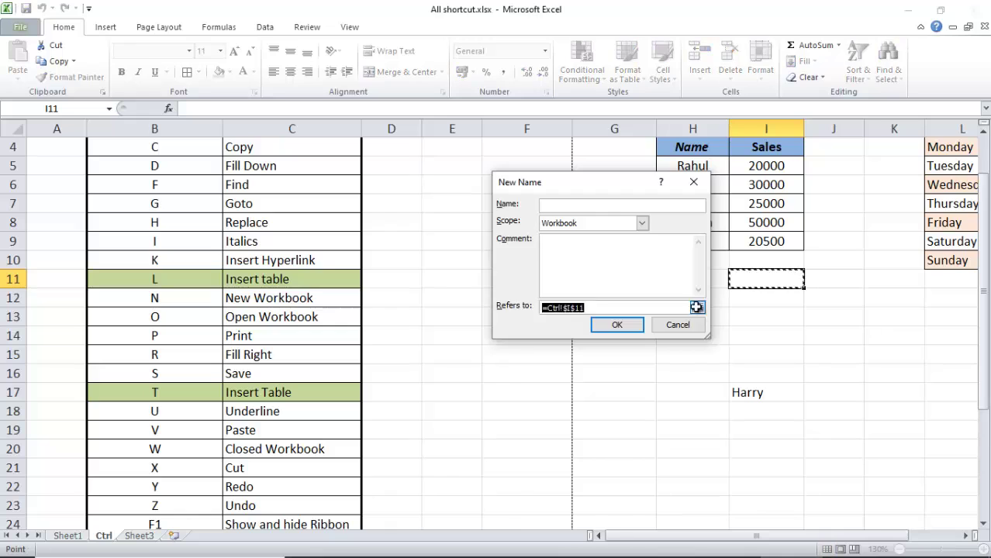
left_click(828, 278)
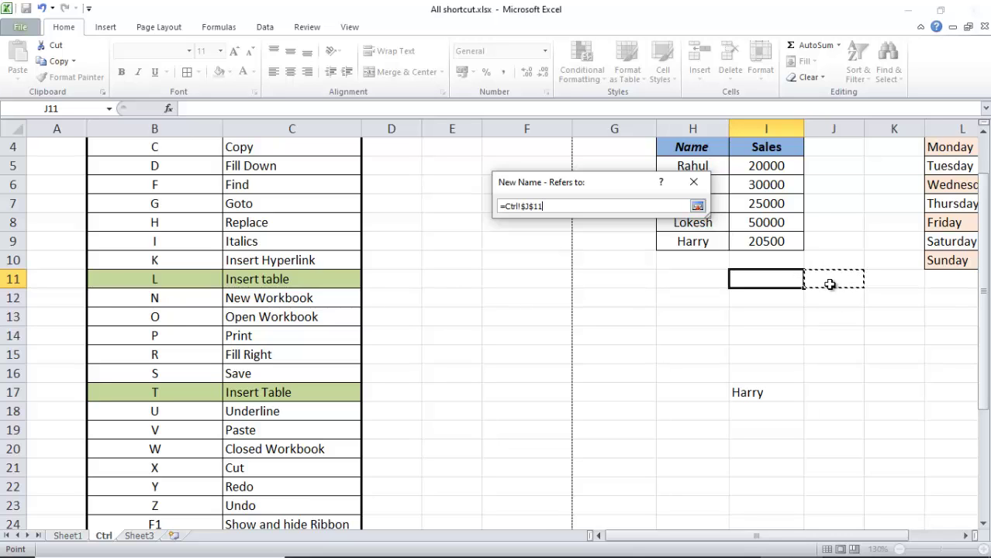
left_click_drag(642, 188, 889, 317)
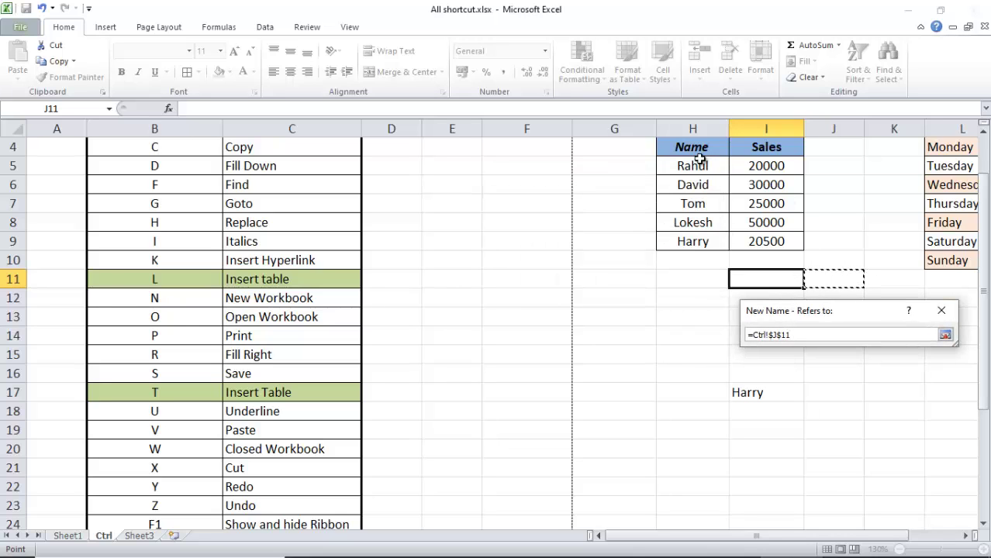
left_click_drag(686, 150, 773, 238)
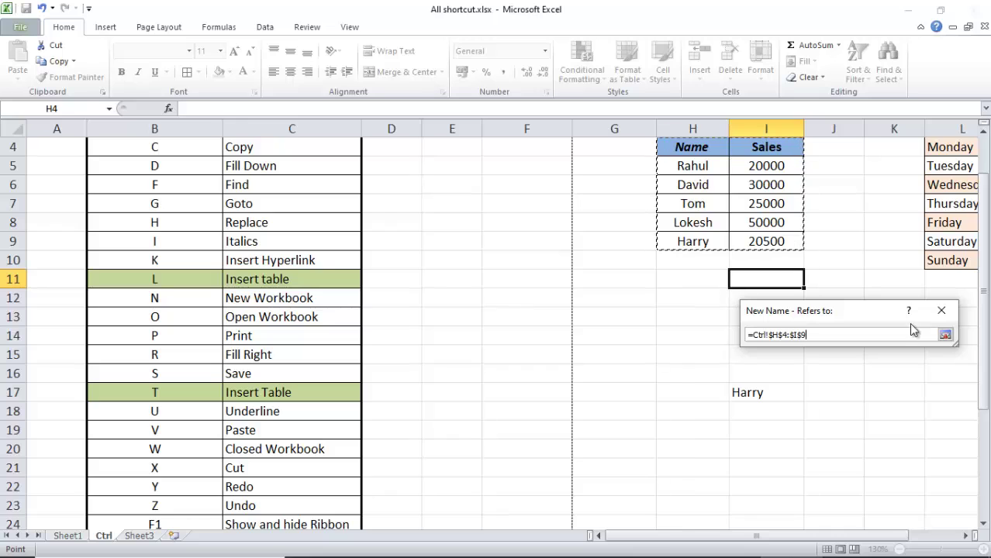
left_click(946, 334)
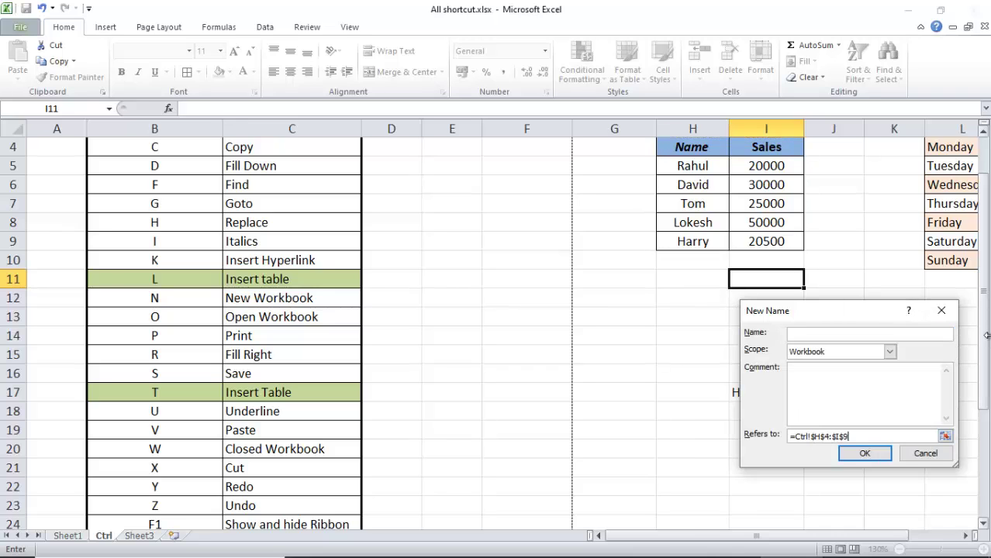
Cancel the new name definition and close the Name Manager.
left_click(858, 333)
left_click(925, 453)
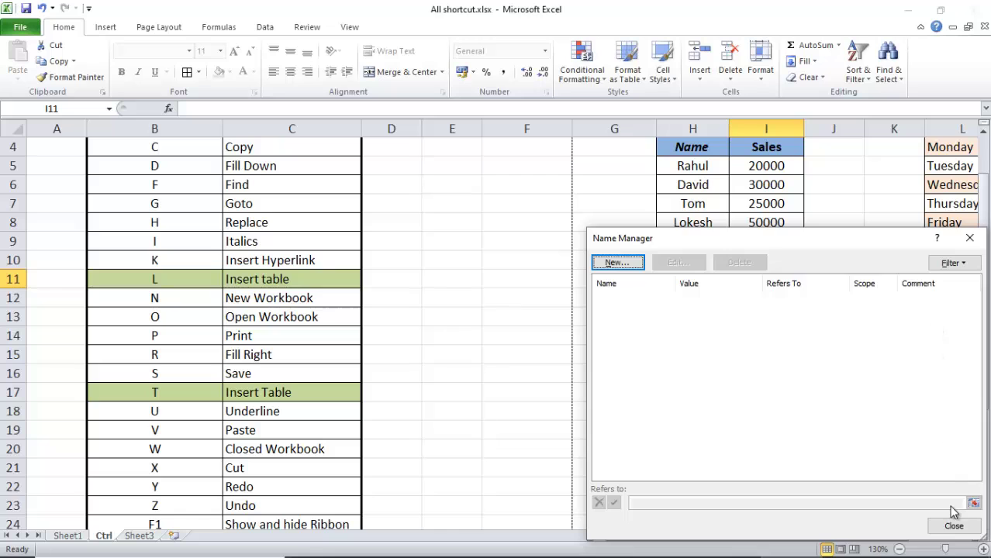
left_click(954, 525)
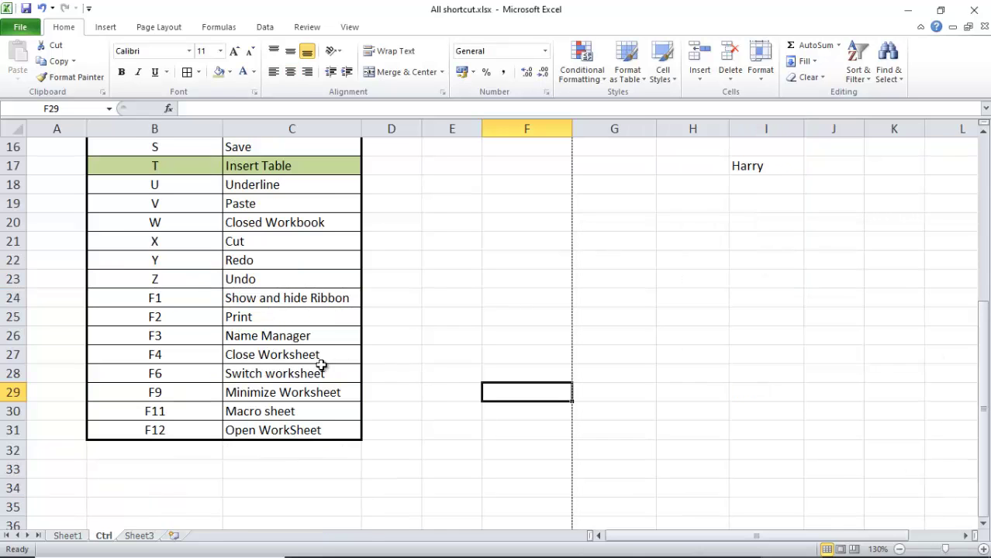
Compare the F4 Close Worksheet entry with the W Closed Workbook entry in the shortcut list.
left_click_drag(203, 356, 261, 357)
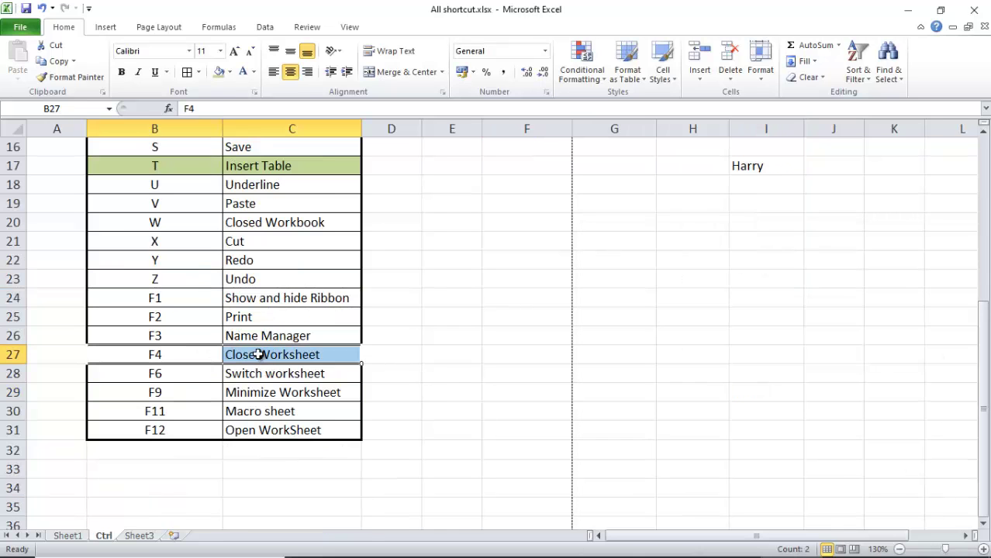
left_click(181, 224)
left_click_drag(210, 224, 249, 227)
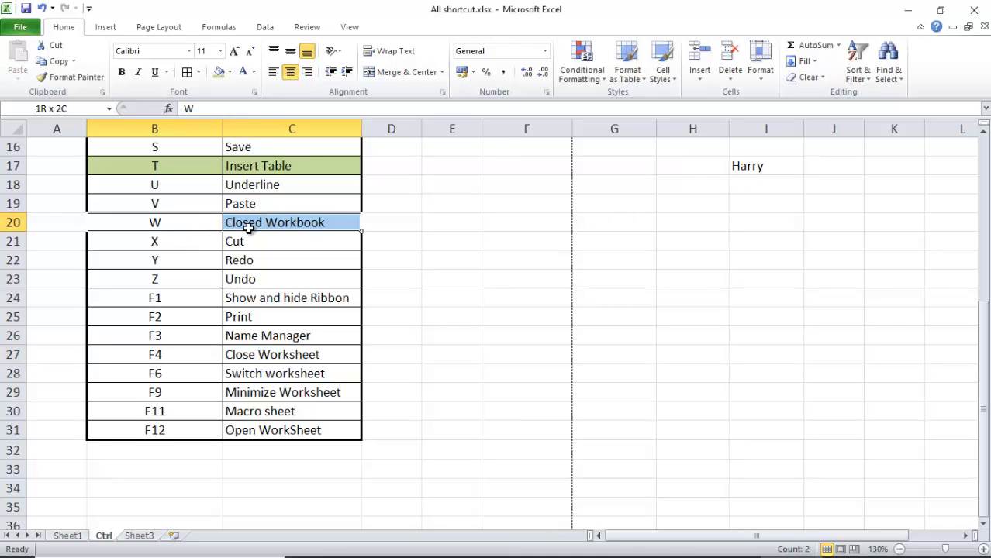
left_click(287, 354)
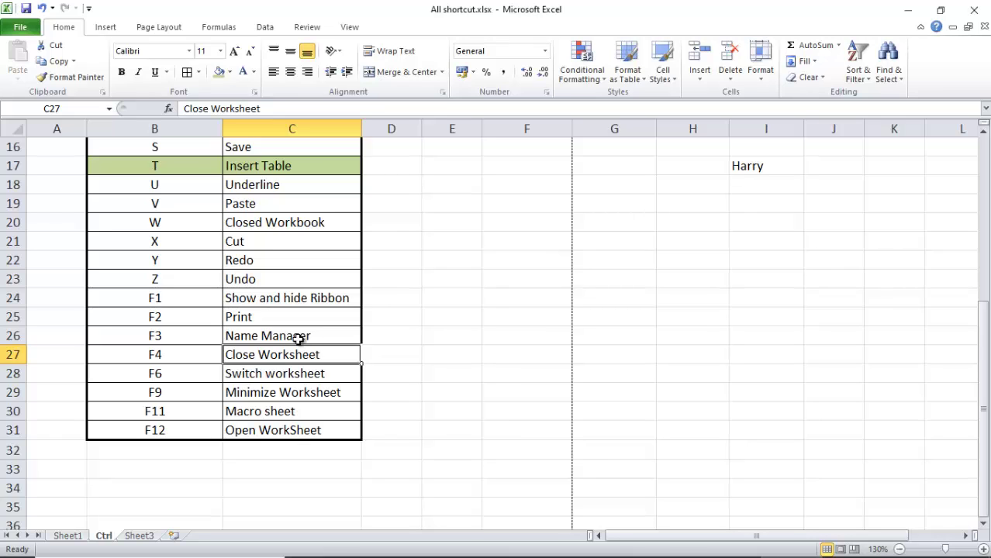
Go over the F6 Switch worksheet entry and open Exact.xlsx as a second workbook.
left_click(191, 377)
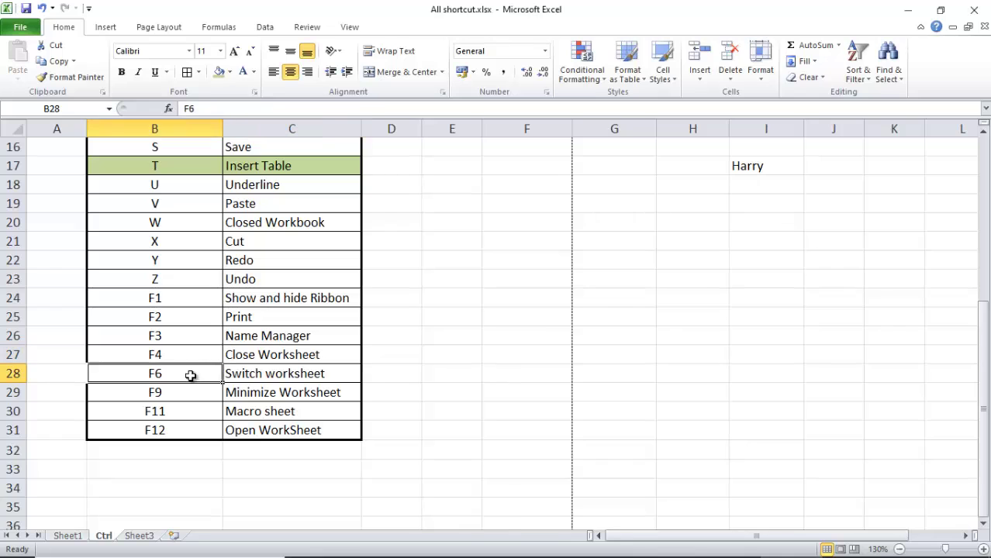
left_click(282, 377)
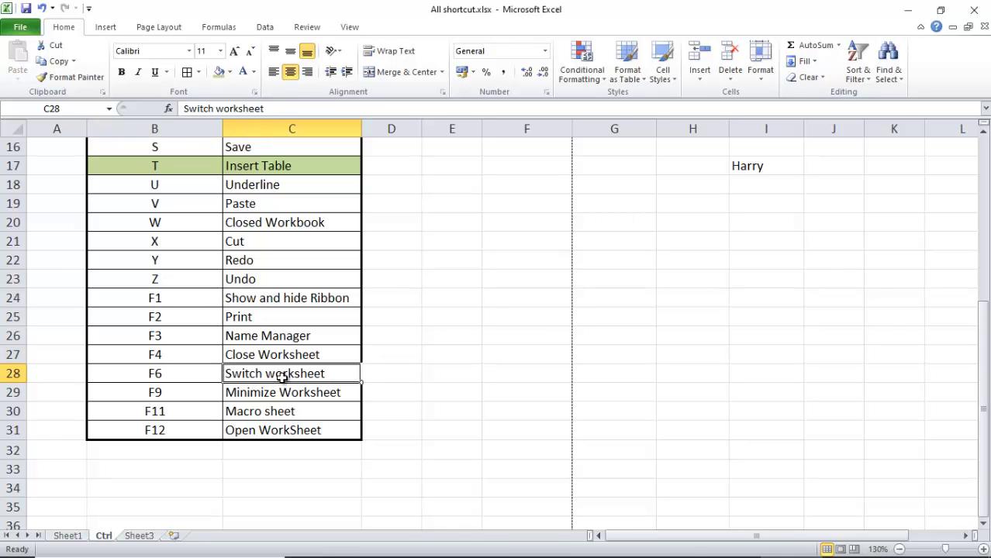
left_click(447, 380)
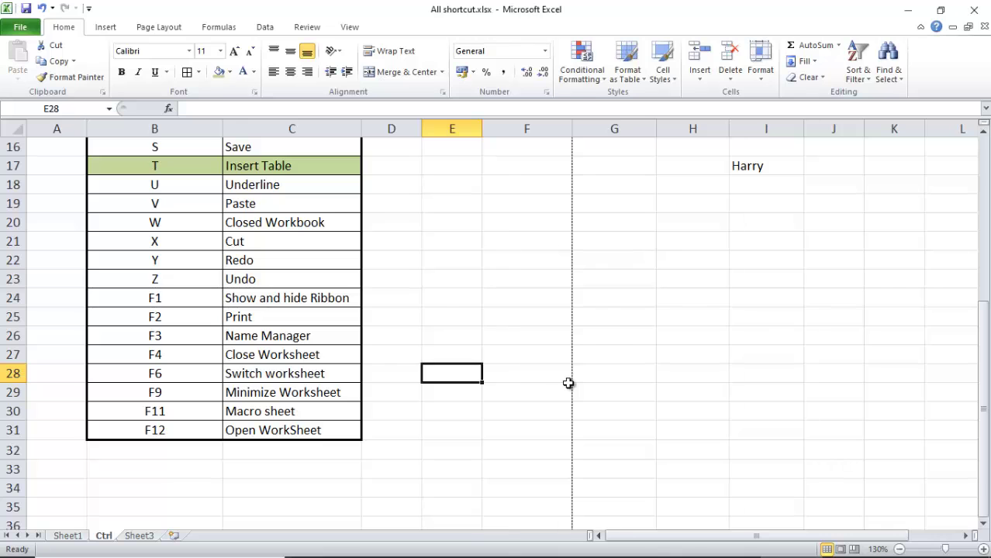
key("ctrl+o")
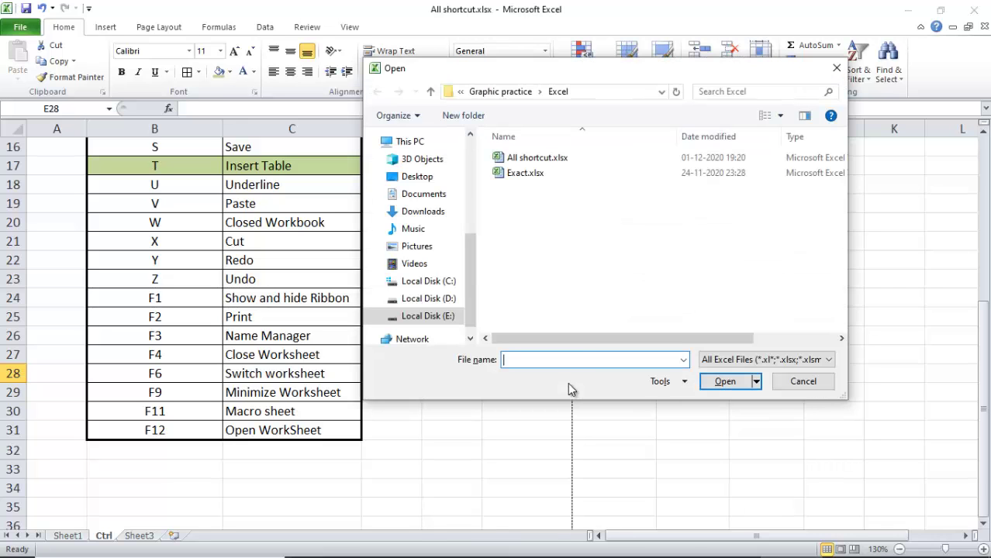
double_click(540, 171)
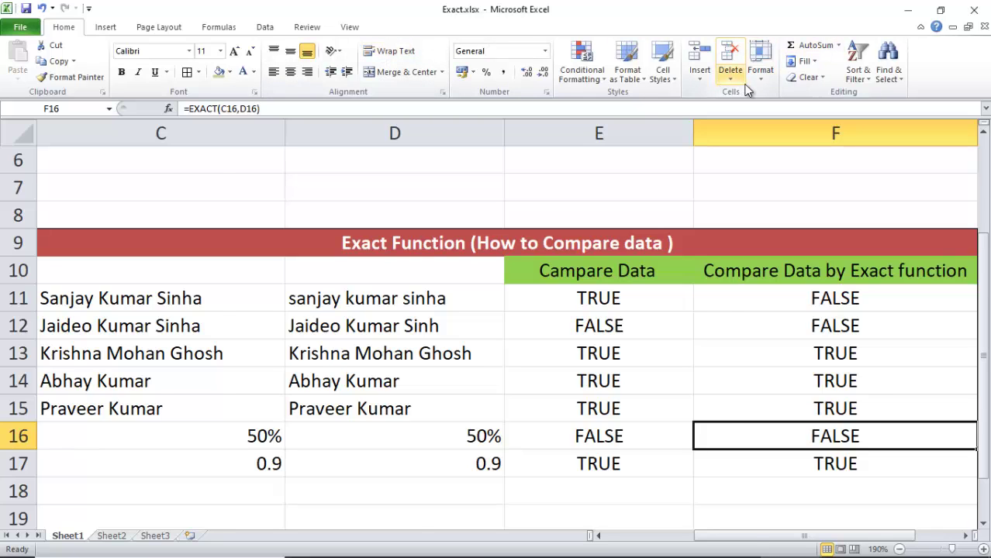
Switch back and forth between Exact.xlsx and All shortcut.xlsx to demonstrate the F6 entry, ending on All shortcut.xlsx.
key("ctrl+F6")
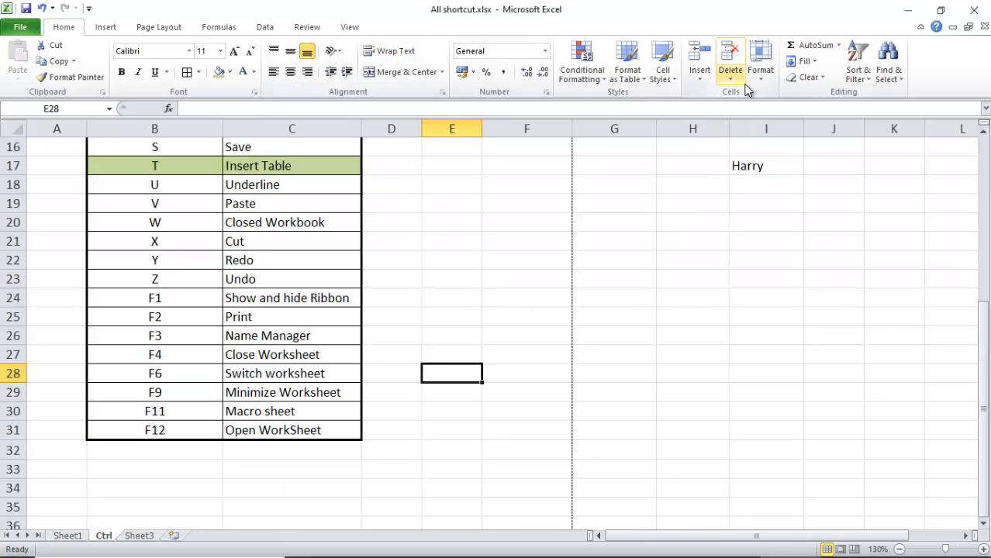
left_click(304, 394)
left_click(326, 374)
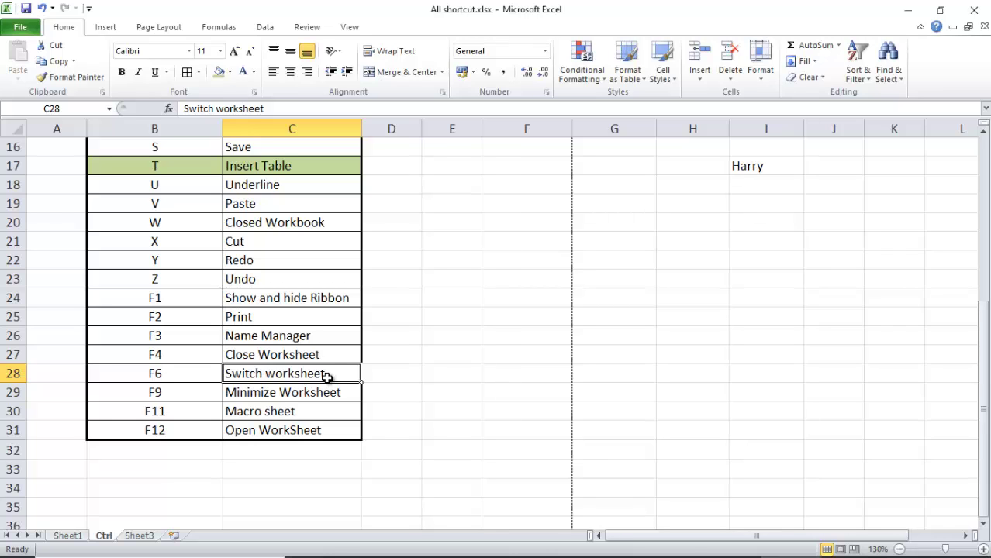
key("ctrl+F6")
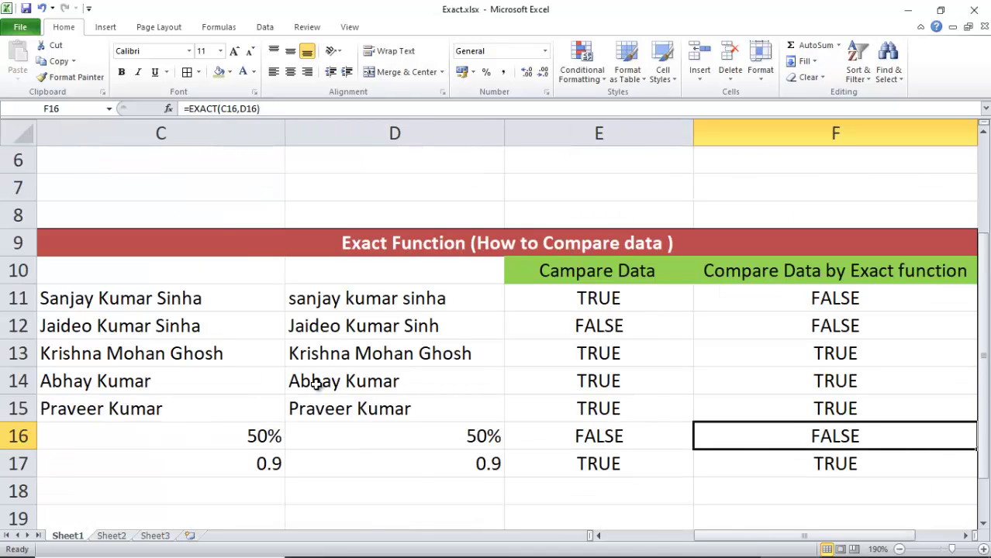
key("ctrl+F6")
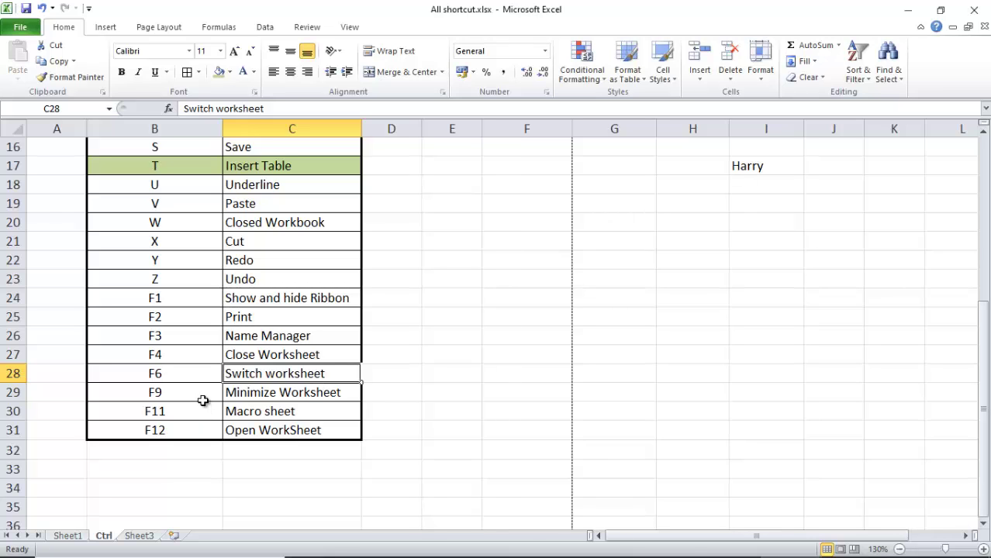
Minimize the windows of both open workbooks to demonstrate the F9 entry in the shortcut list.
left_click(203, 398)
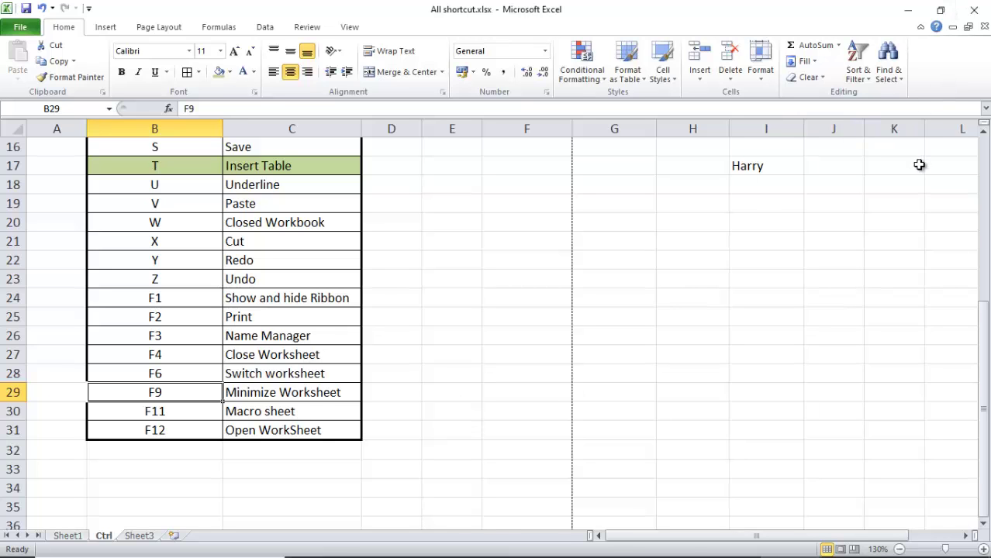
key("ctrl+F9")
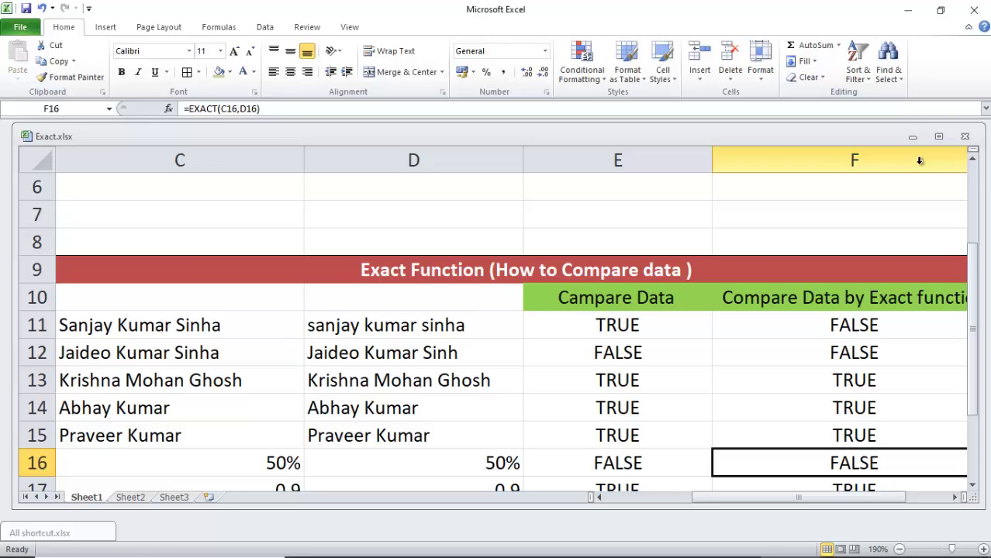
key("ctrl+F9")
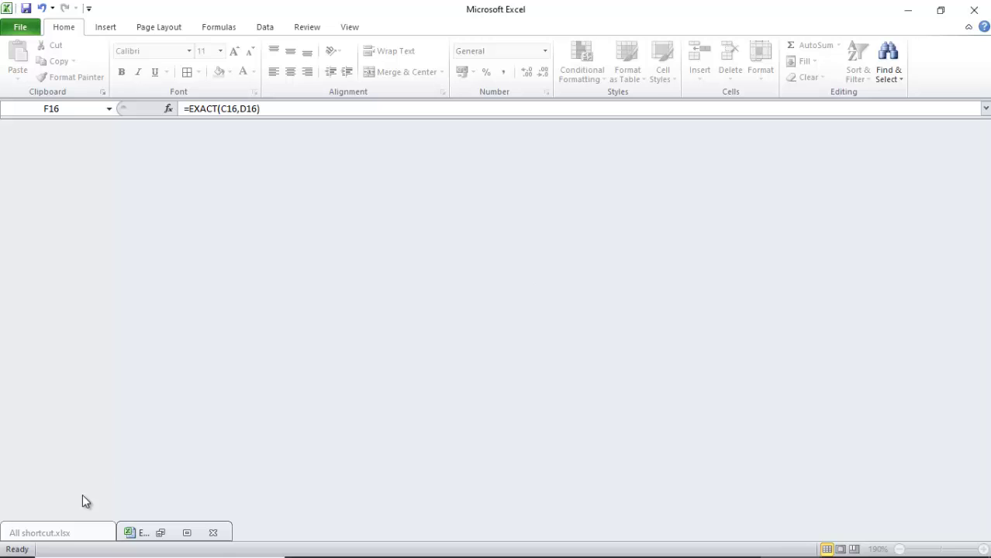
Close the minimized Exact.xlsx workbook and maximize All shortcut.xlsx.
left_click(83, 535)
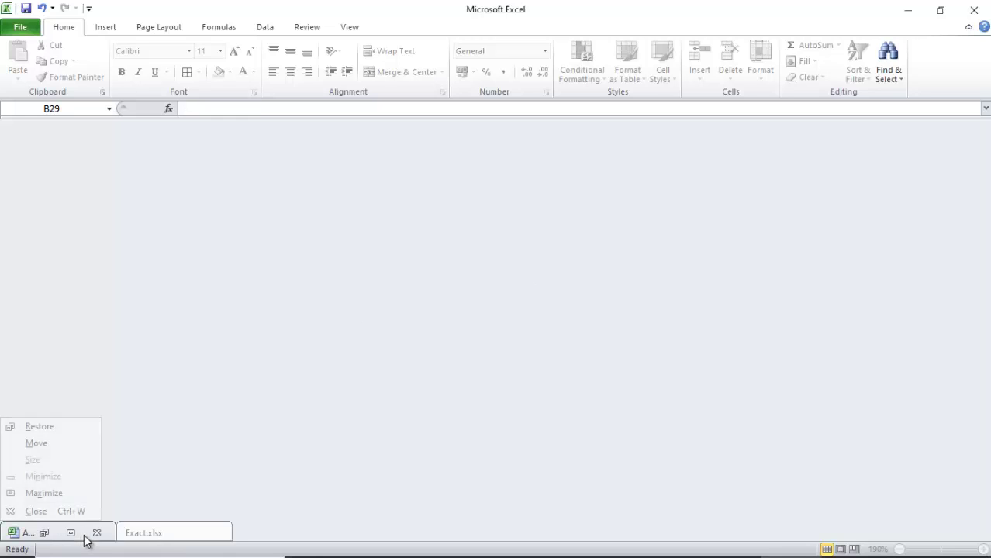
left_click(153, 535)
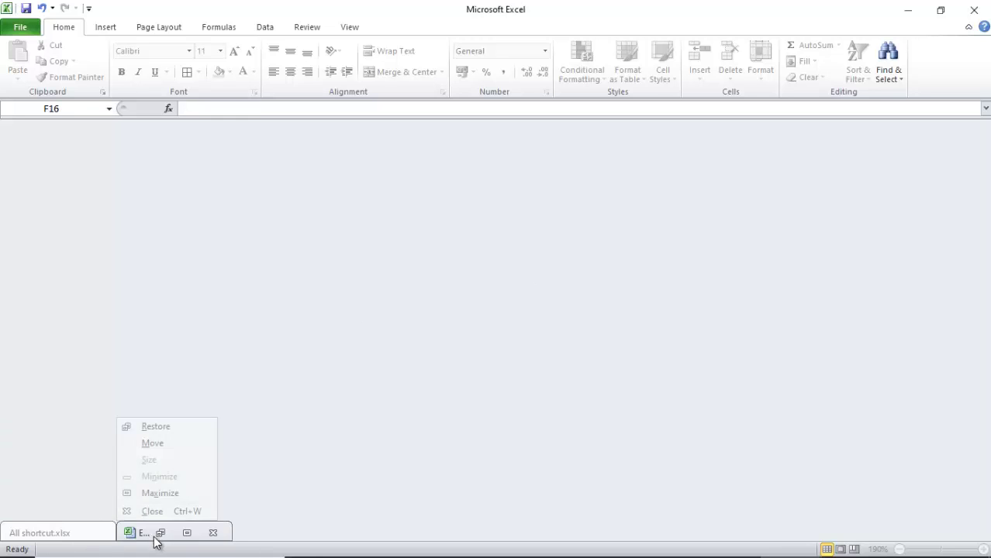
left_click(214, 534)
left_click(214, 534)
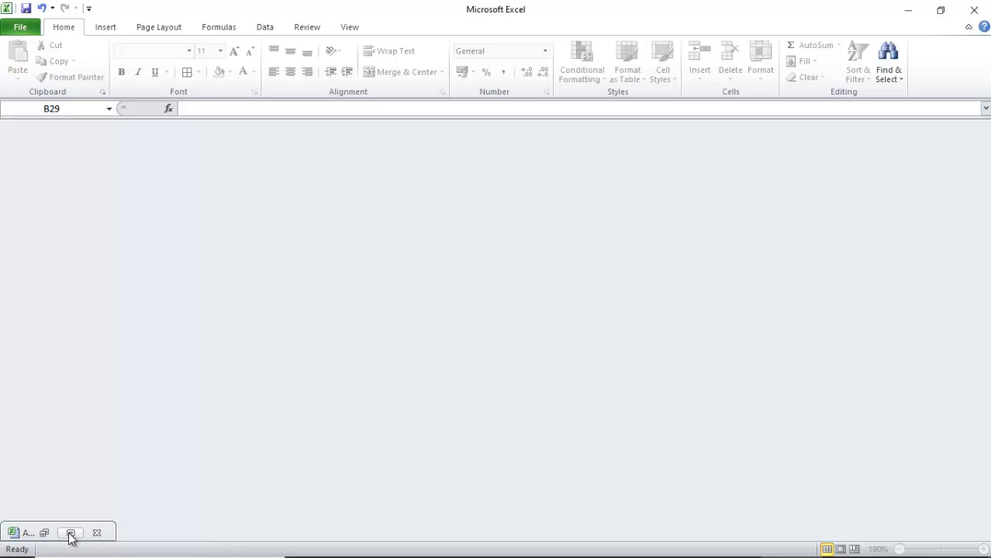
left_click(70, 534)
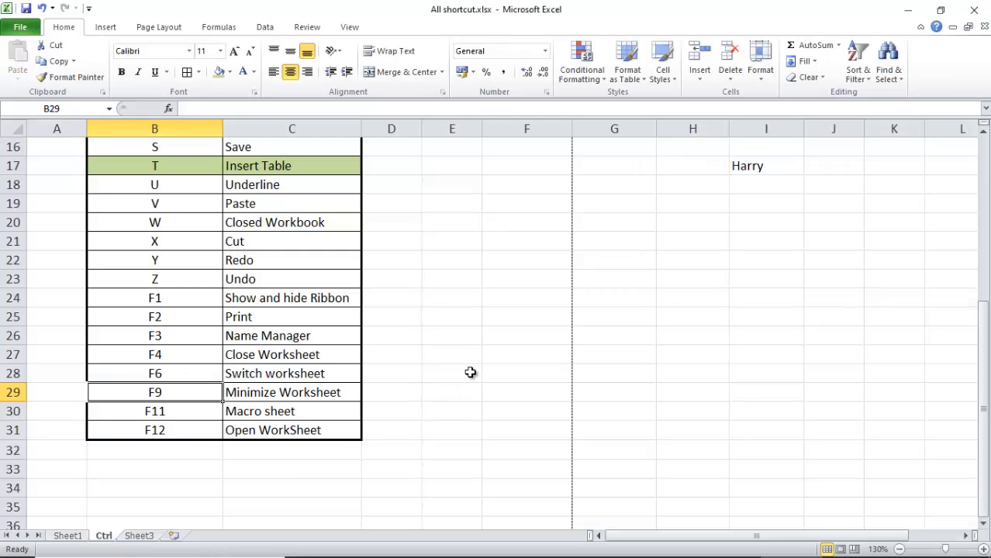
Insert a macro sheet to demonstrate the F11 entry, and delete that sheet again.
key("Down")
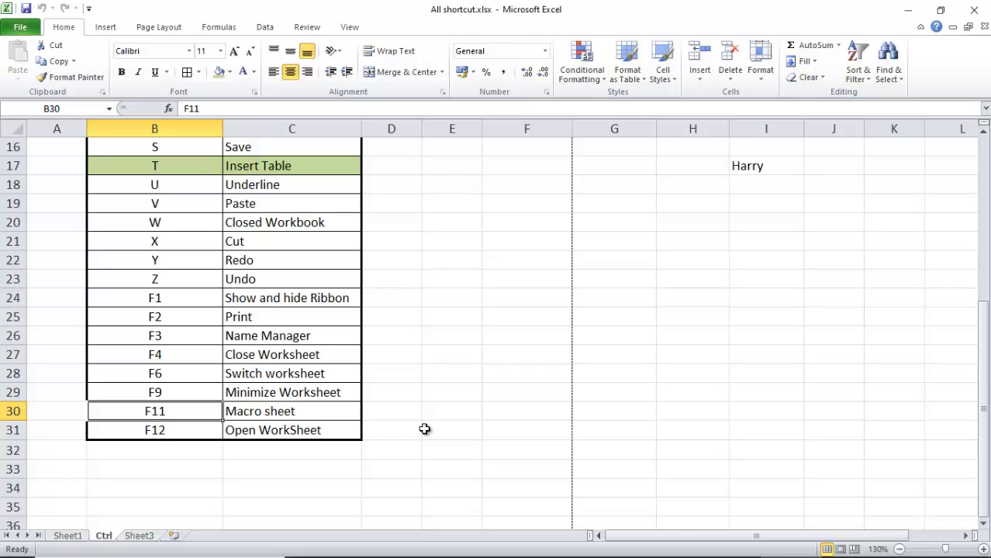
key("ctrl+F11")
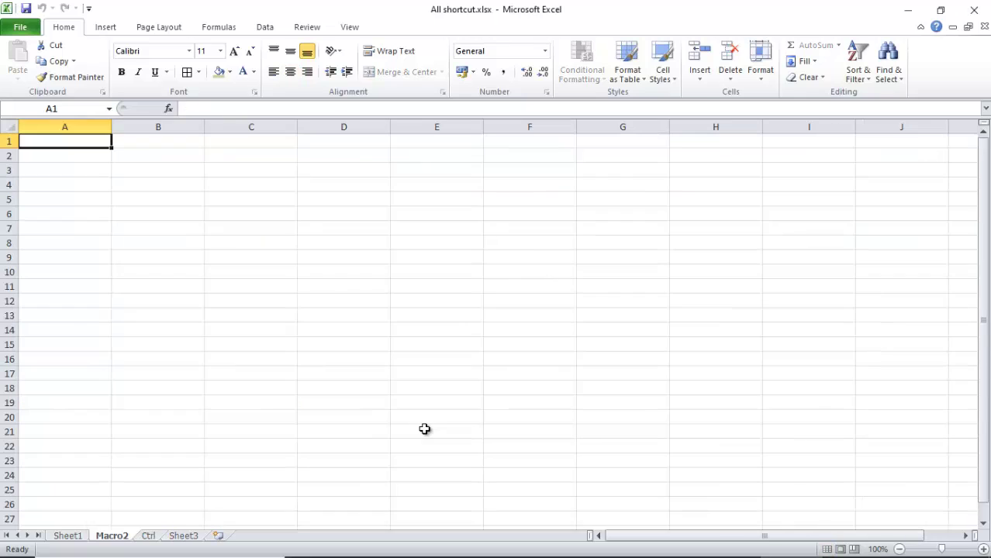
right_click(122, 542)
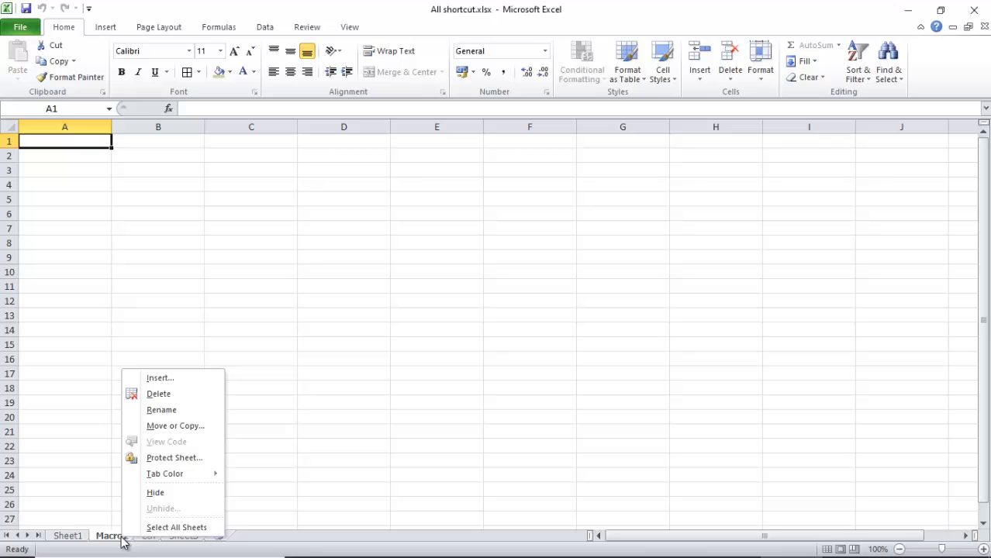
left_click(175, 398)
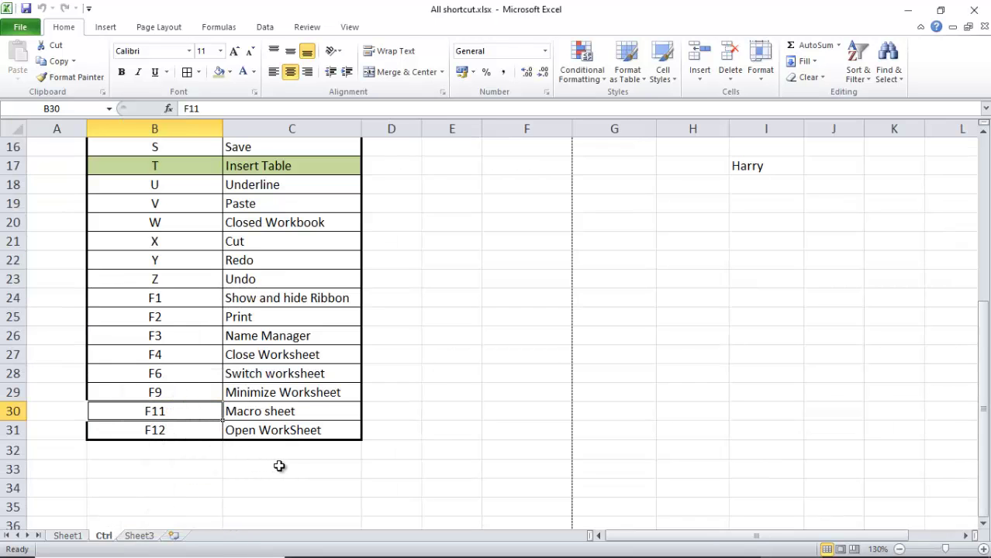
Bring up the Open dialog for the F12 entry in the shortcut list, and cancel it.
left_click(298, 467)
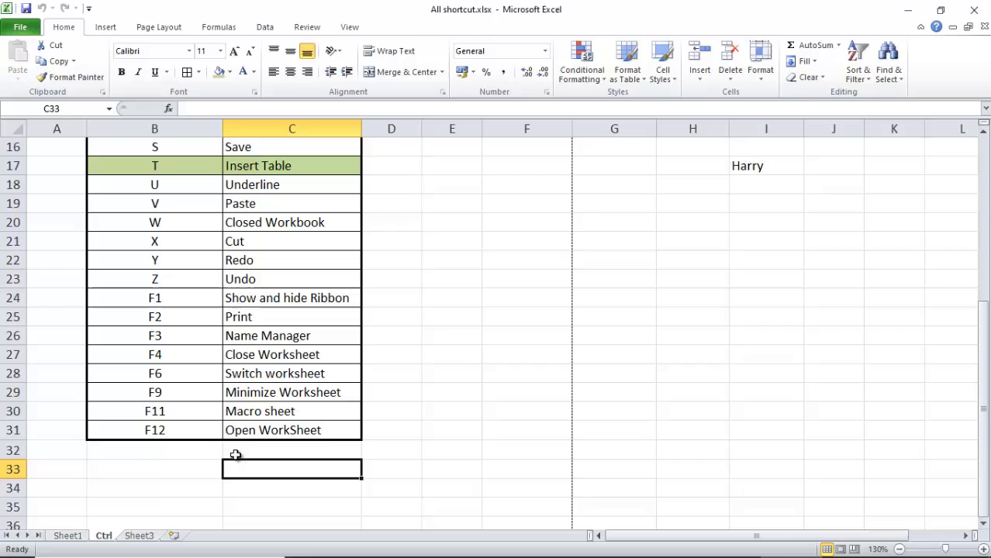
left_click(190, 435)
left_click(275, 429)
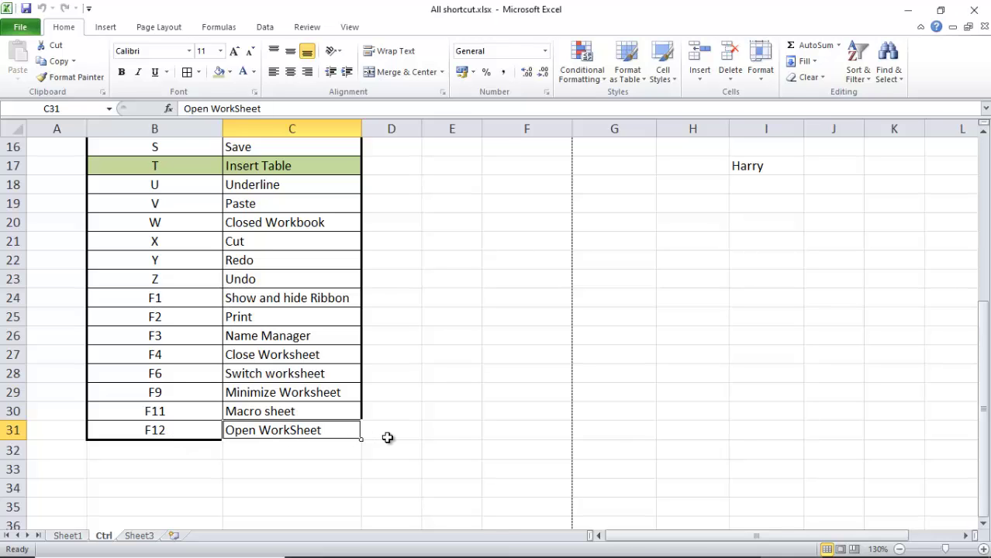
key("ctrl+F12")
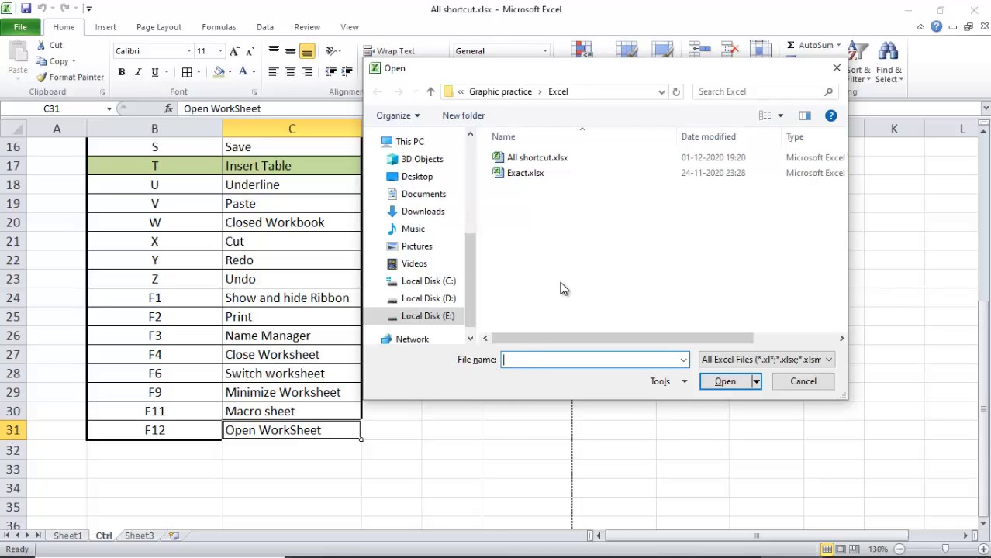
left_click(820, 383)
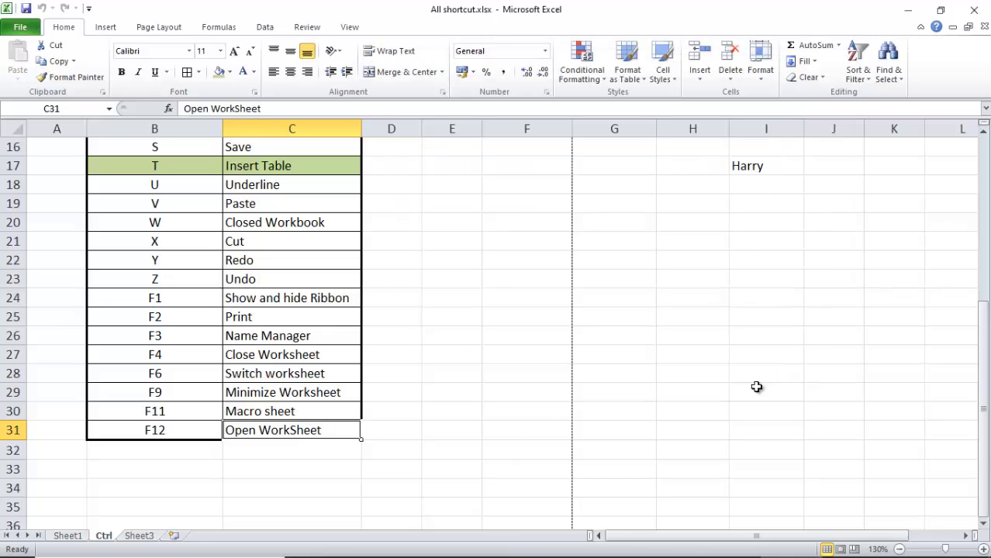